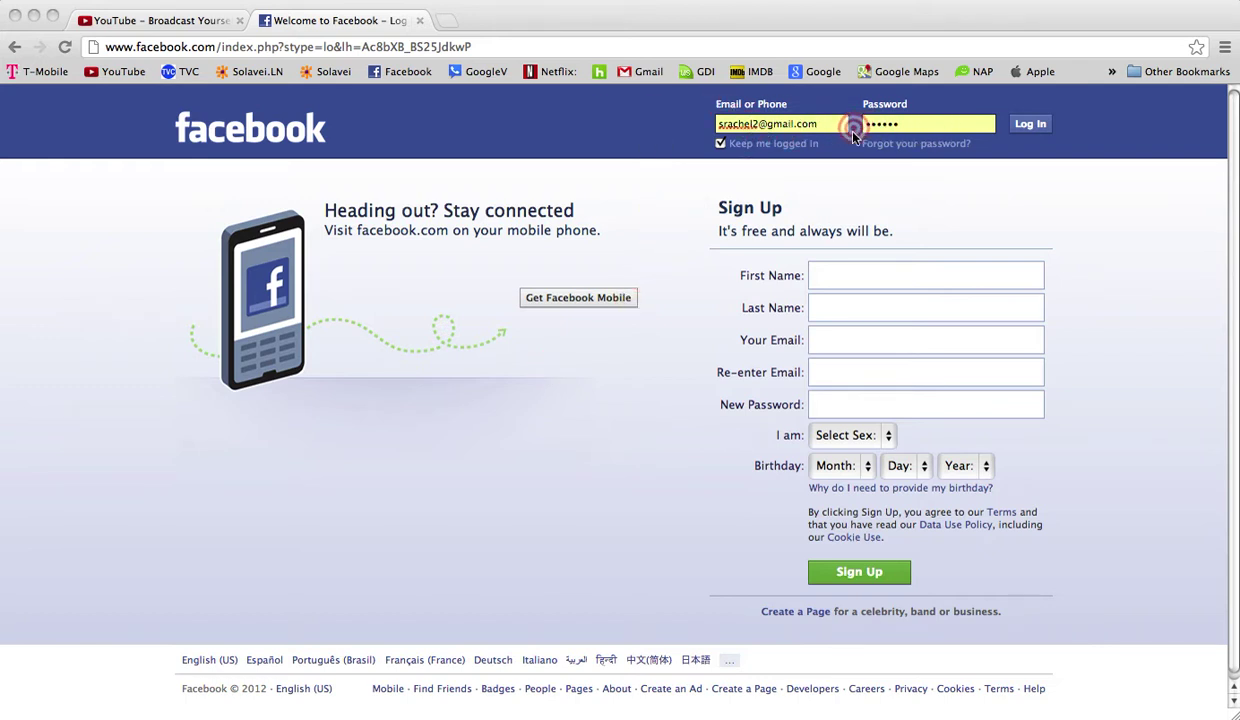
Log in to Facebook with the entered credentials and look over the News Feed
click(893, 165)
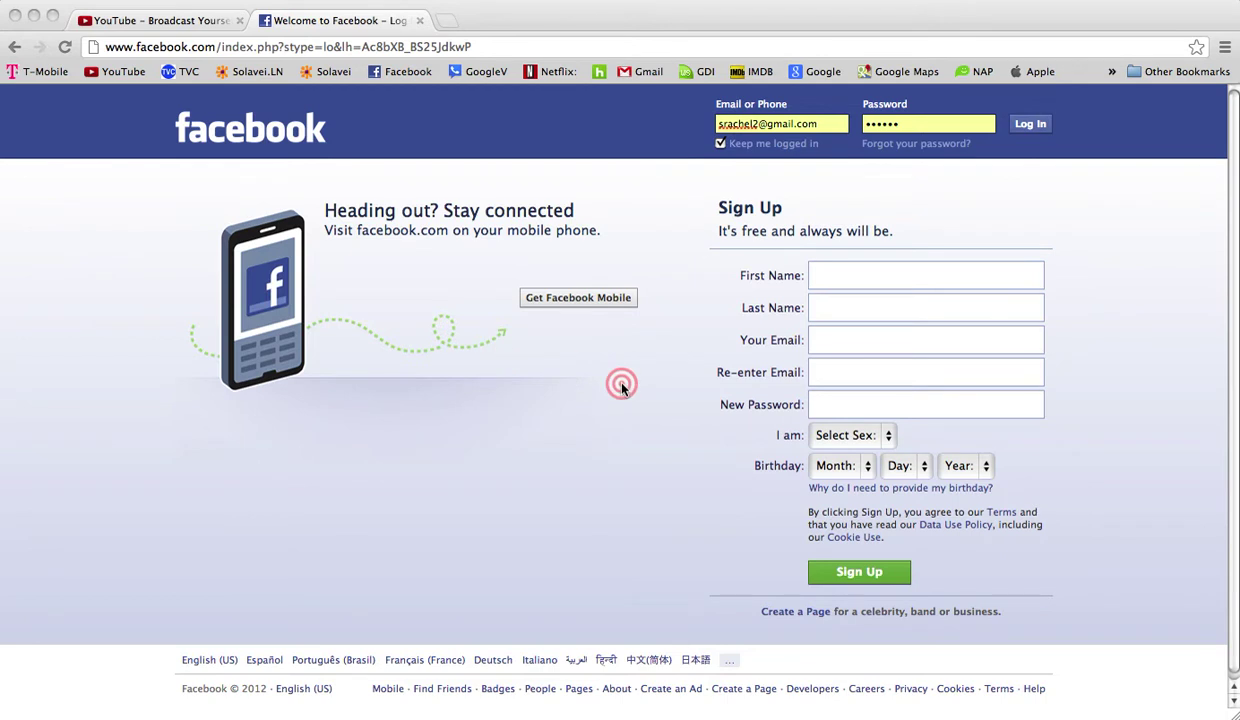
click(1033, 127)
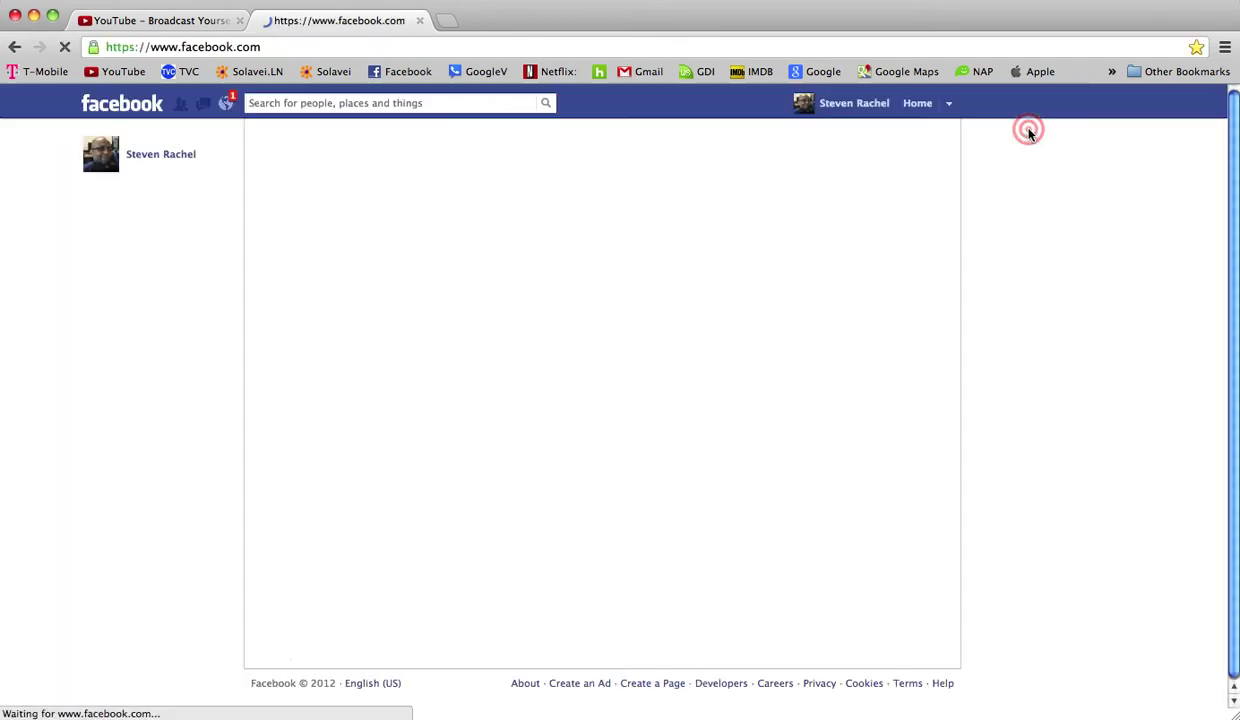
scroll(785, 312, down, 3)
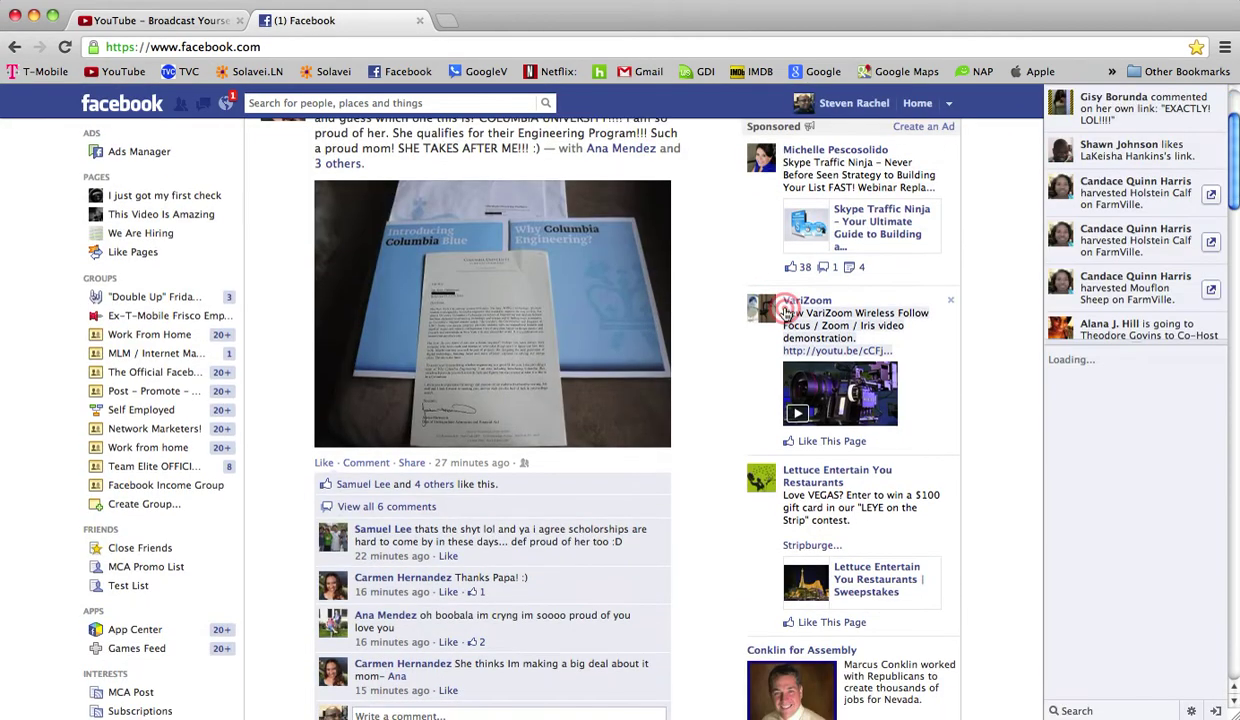
scroll(785, 312, up, 3)
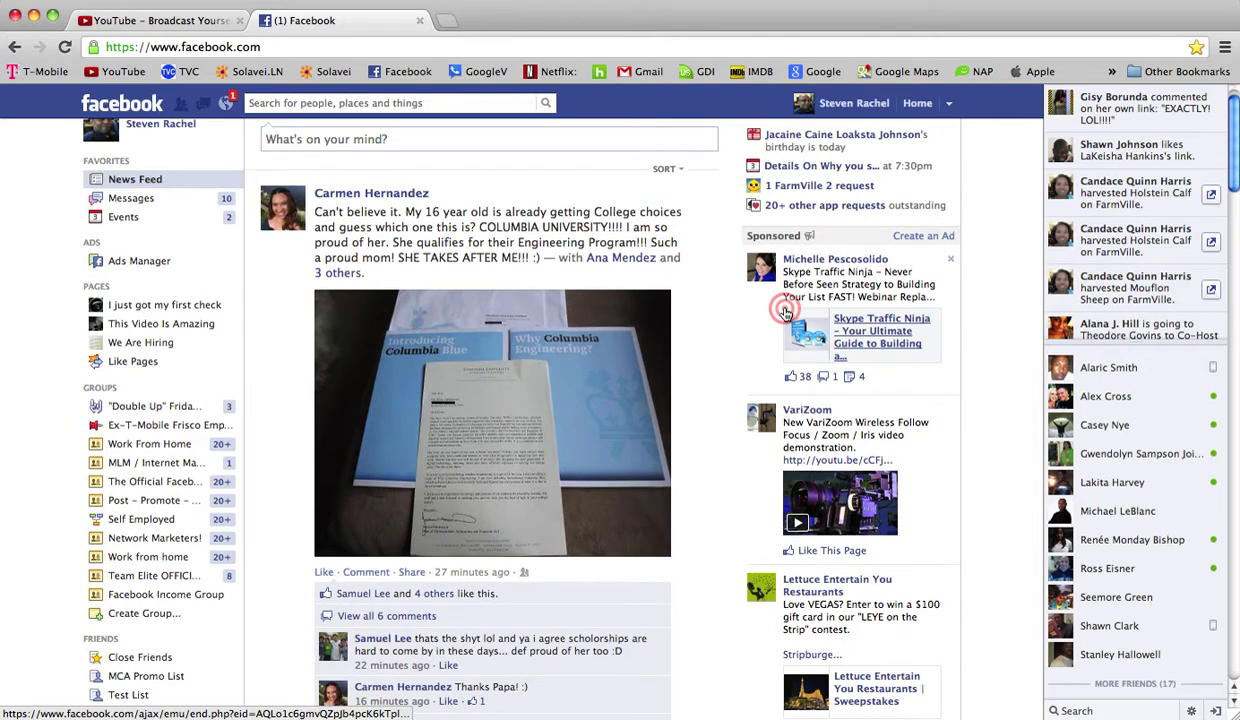
scroll(785, 312, up, 1)
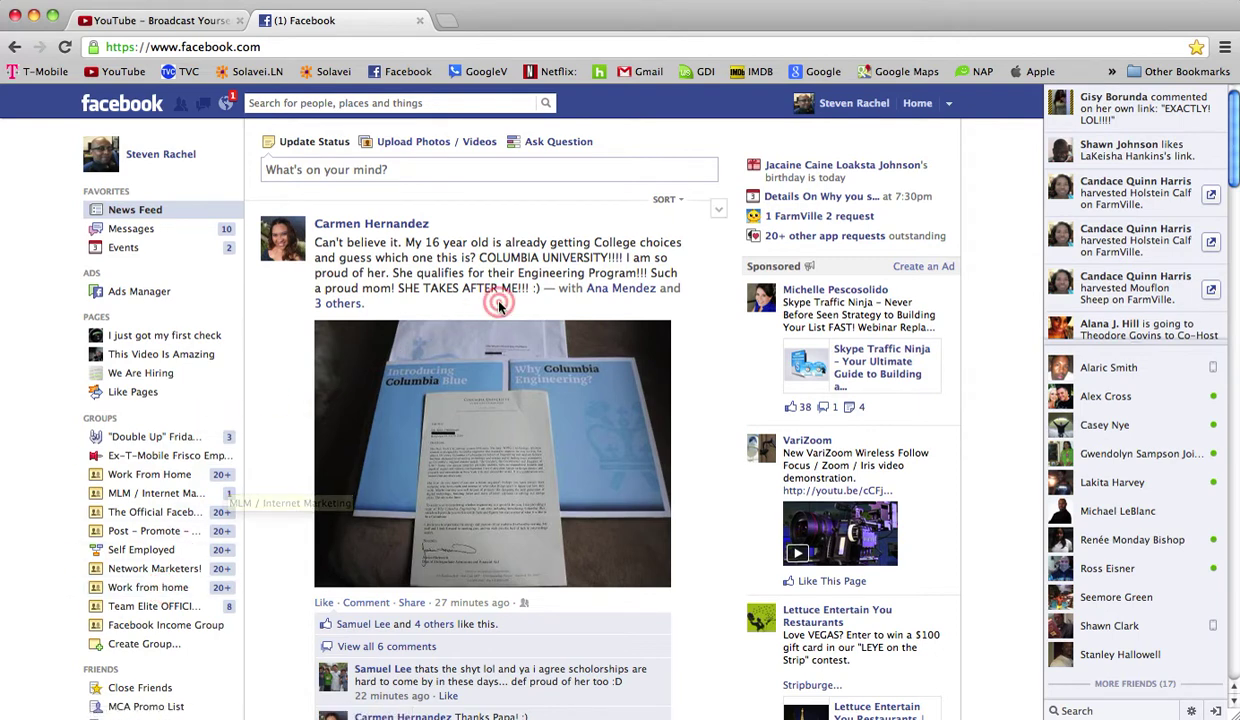
Open the channel's Video Manager uploads list on YouTube from the account menu
click(150, 21)
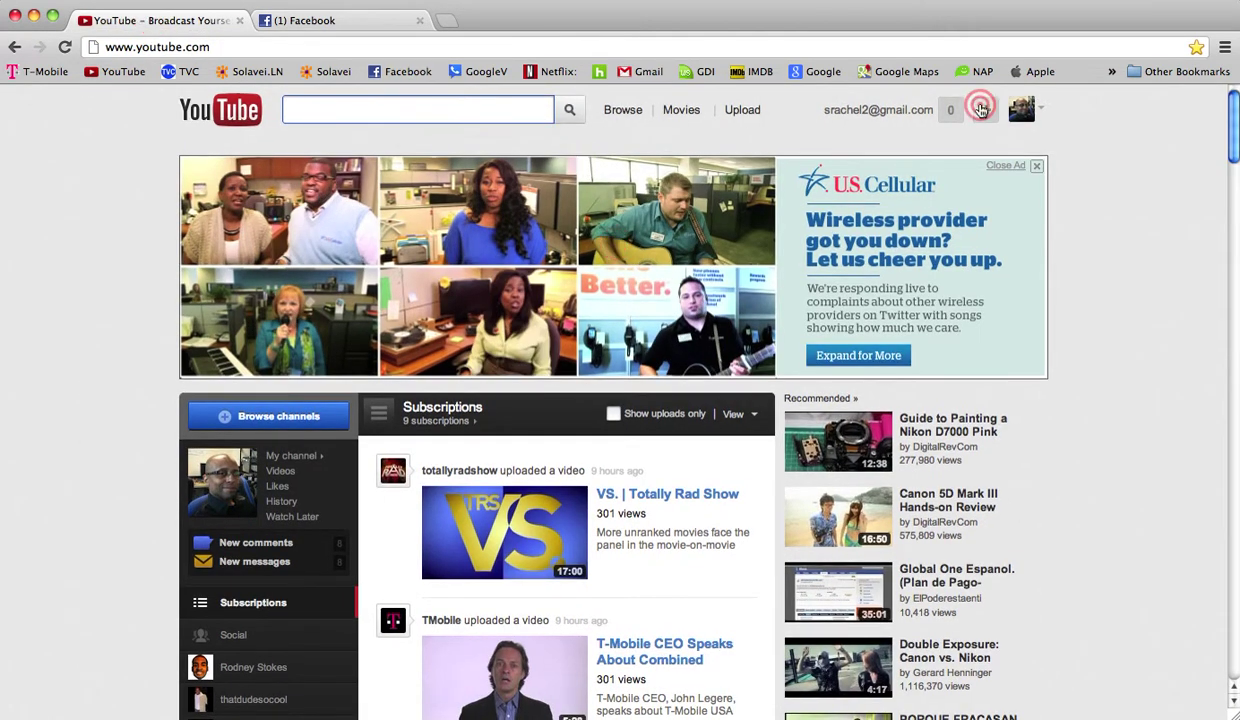
click(888, 112)
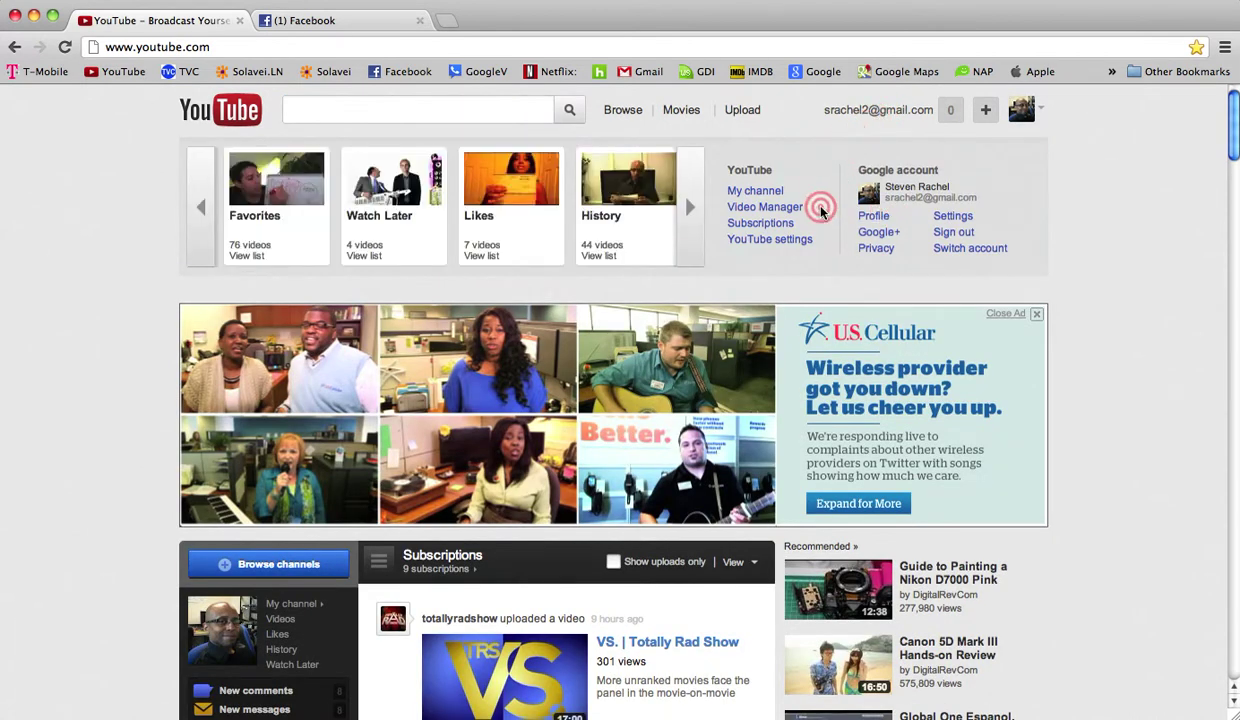
click(783, 207)
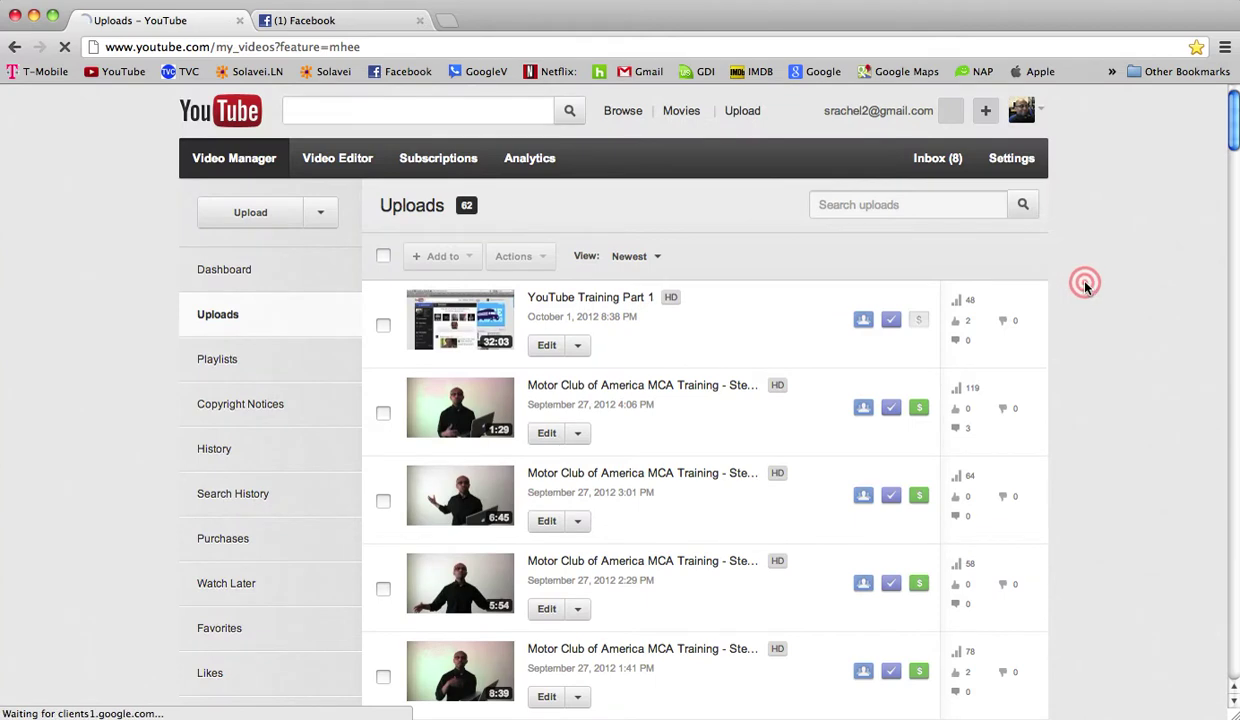
scroll(1085, 285, down, 8)
scroll(1085, 285, down, 9)
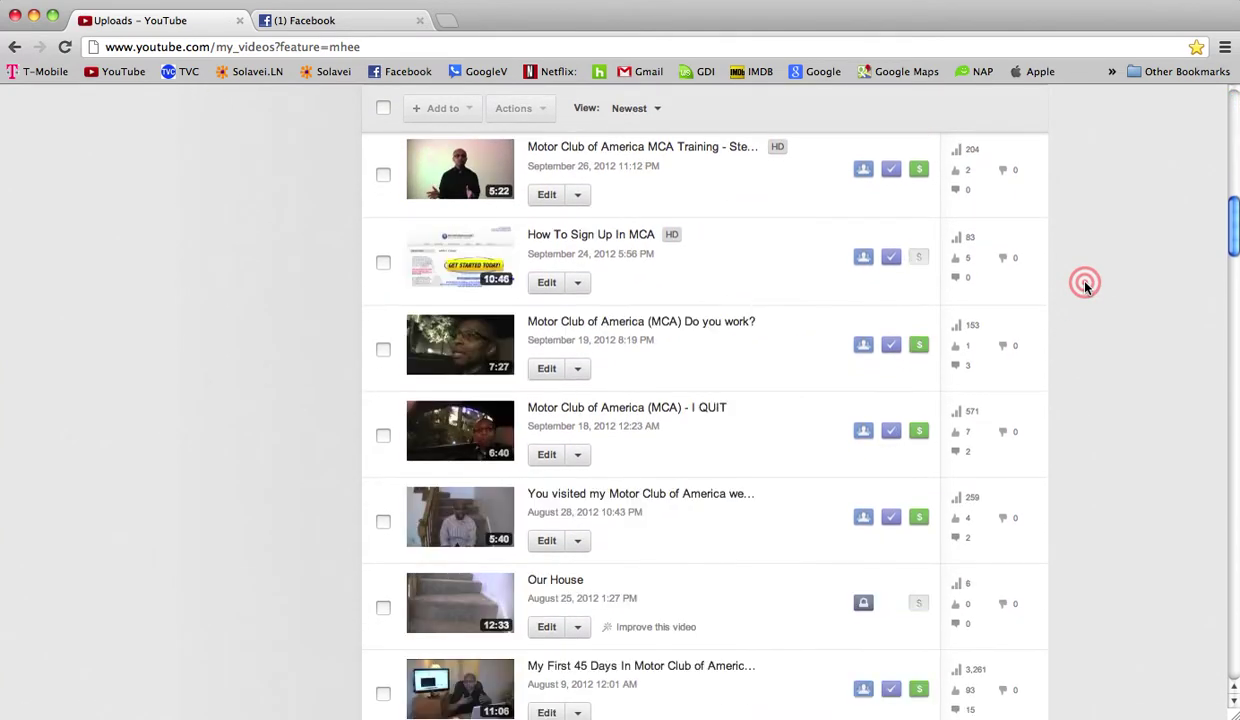
scroll(1085, 285, down, 1)
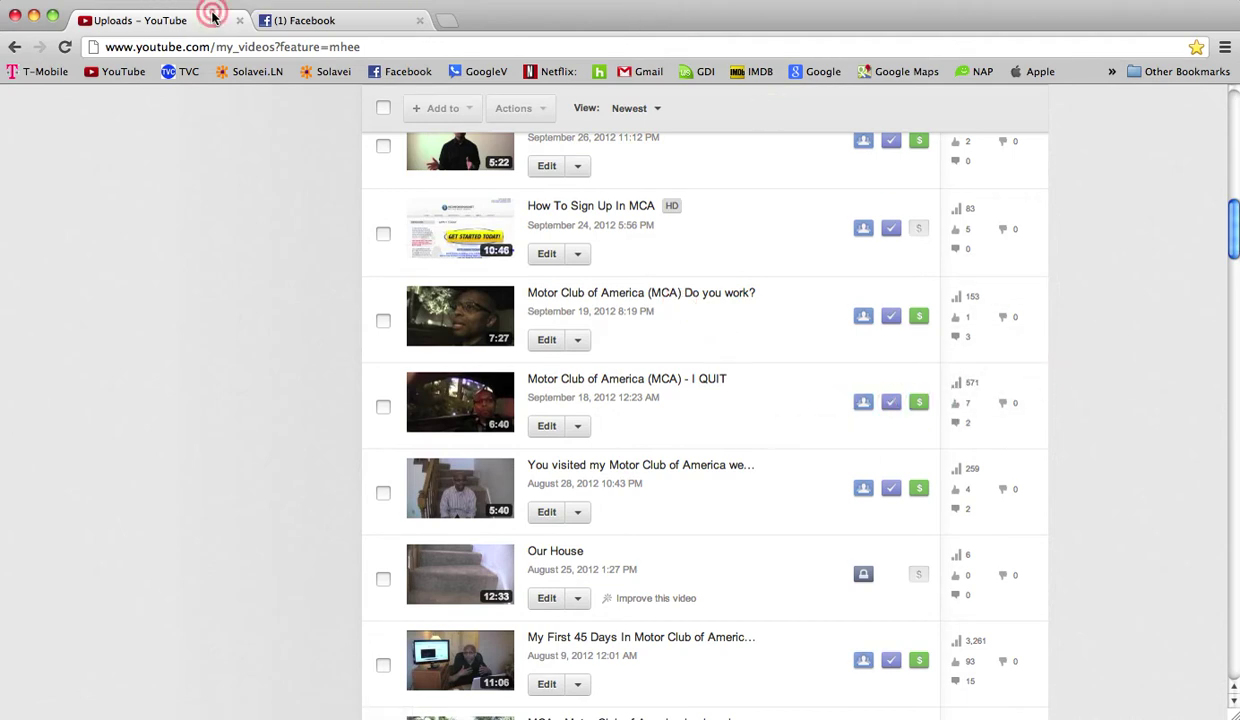
Scroll the uploads down to the 'Motor Club of America (MCA) Do you work?' video
click(305, 22)
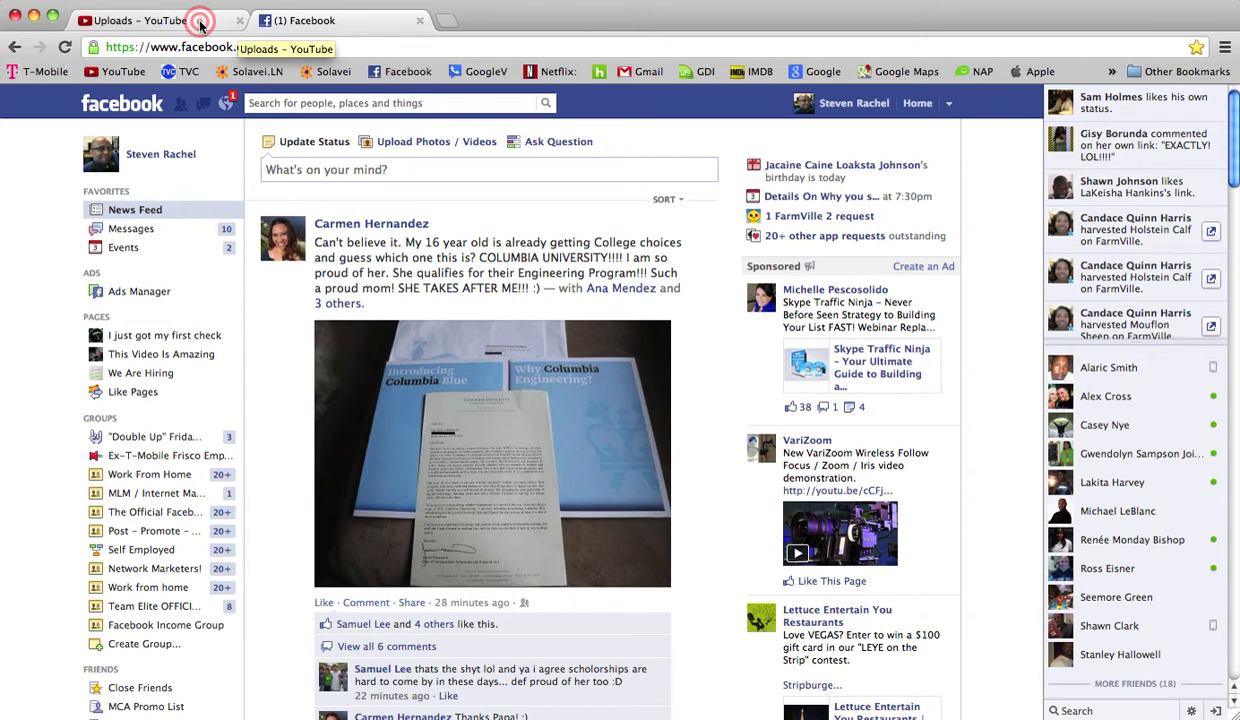
click(176, 24)
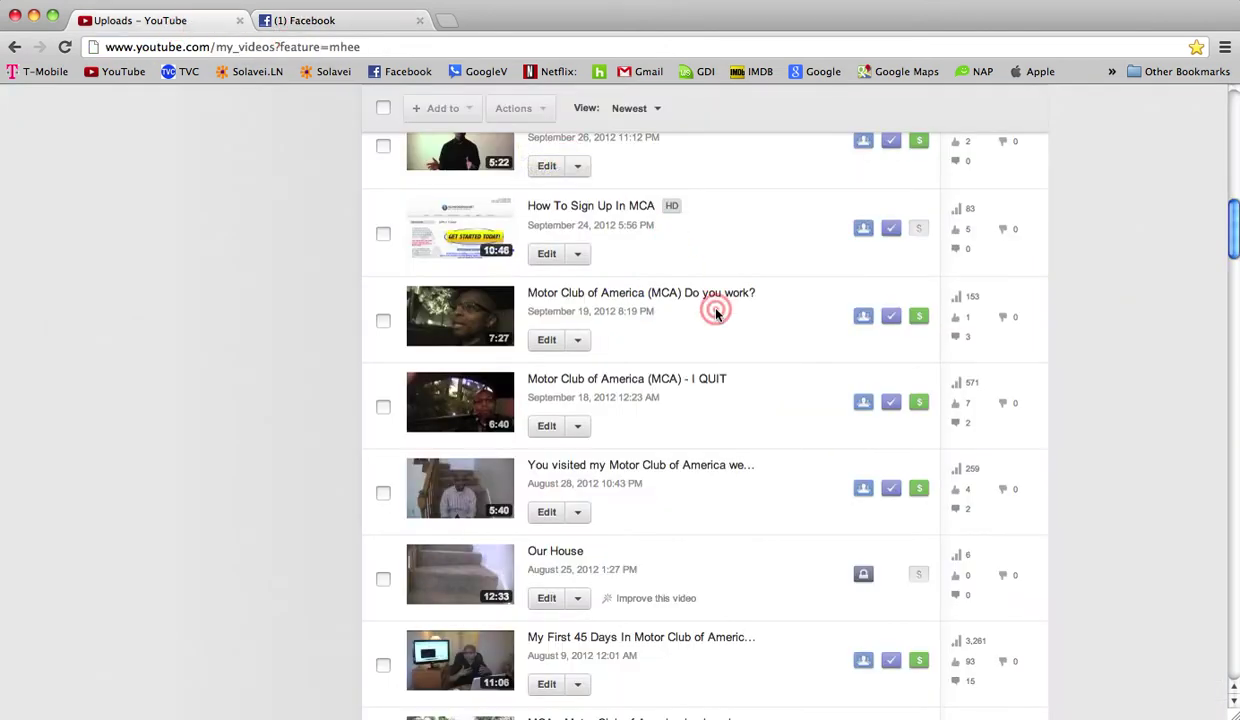
scroll(716, 313, up, 10)
scroll(716, 313, down, 5)
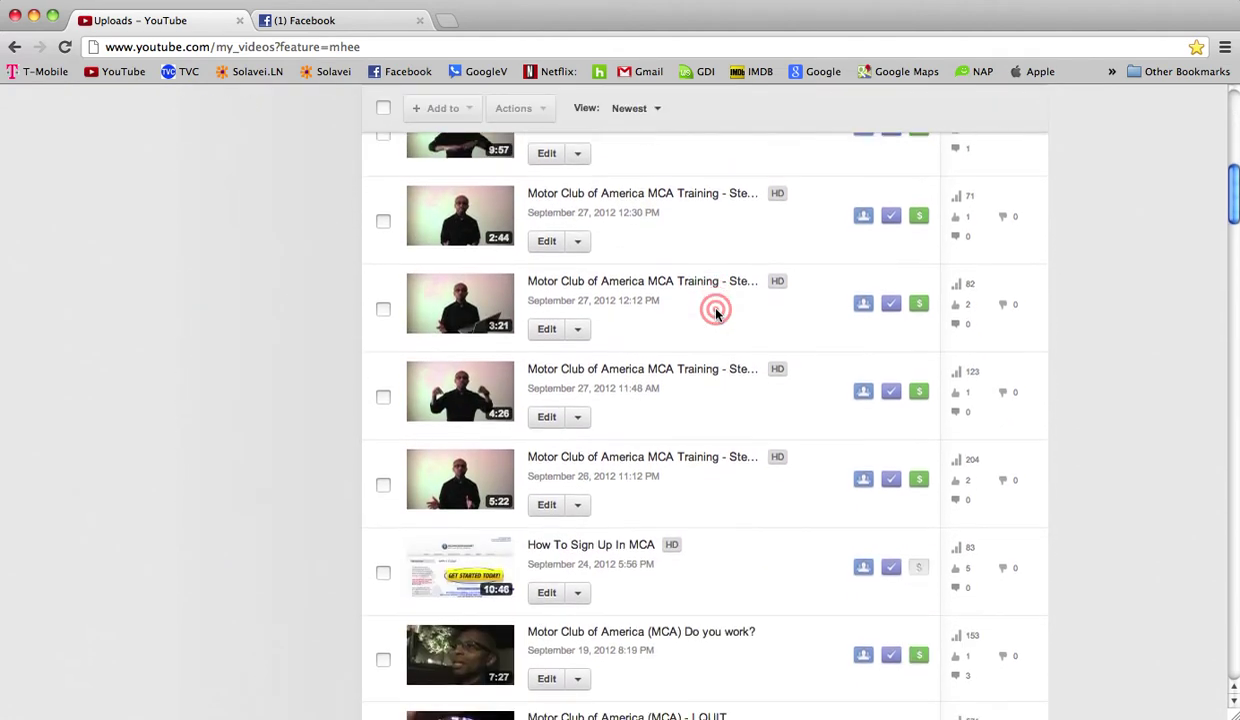
scroll(716, 313, up, 2)
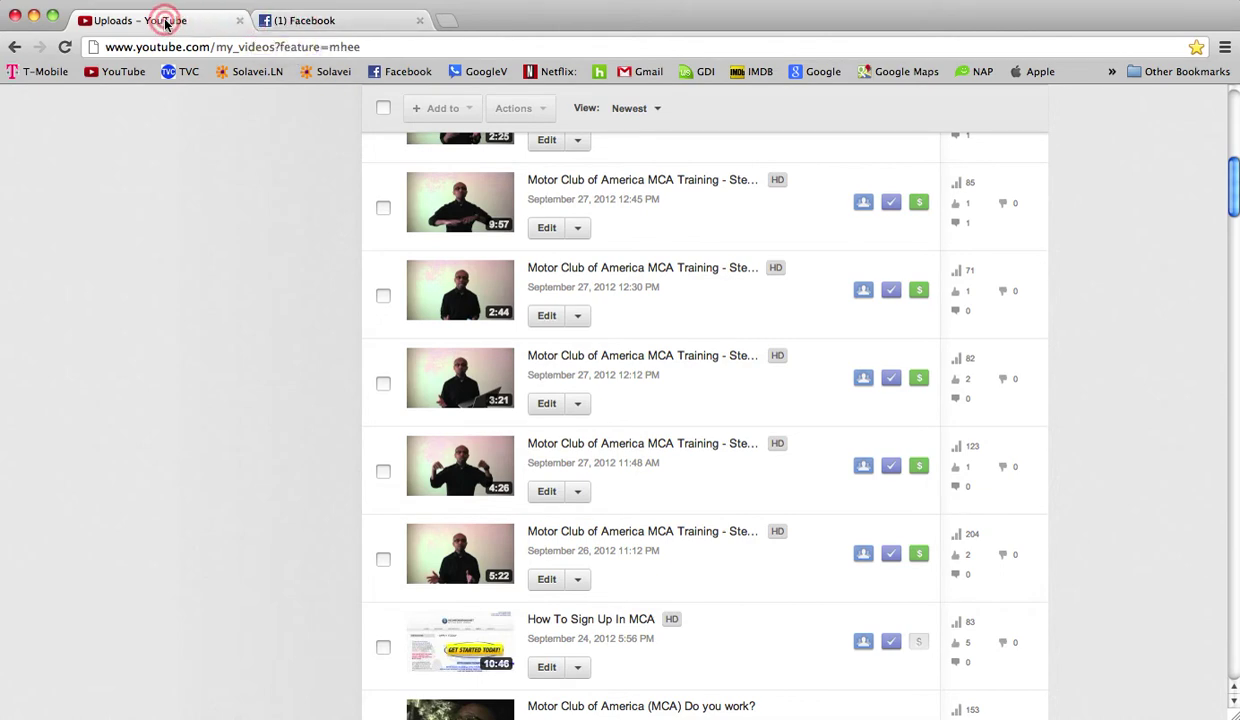
click(318, 22)
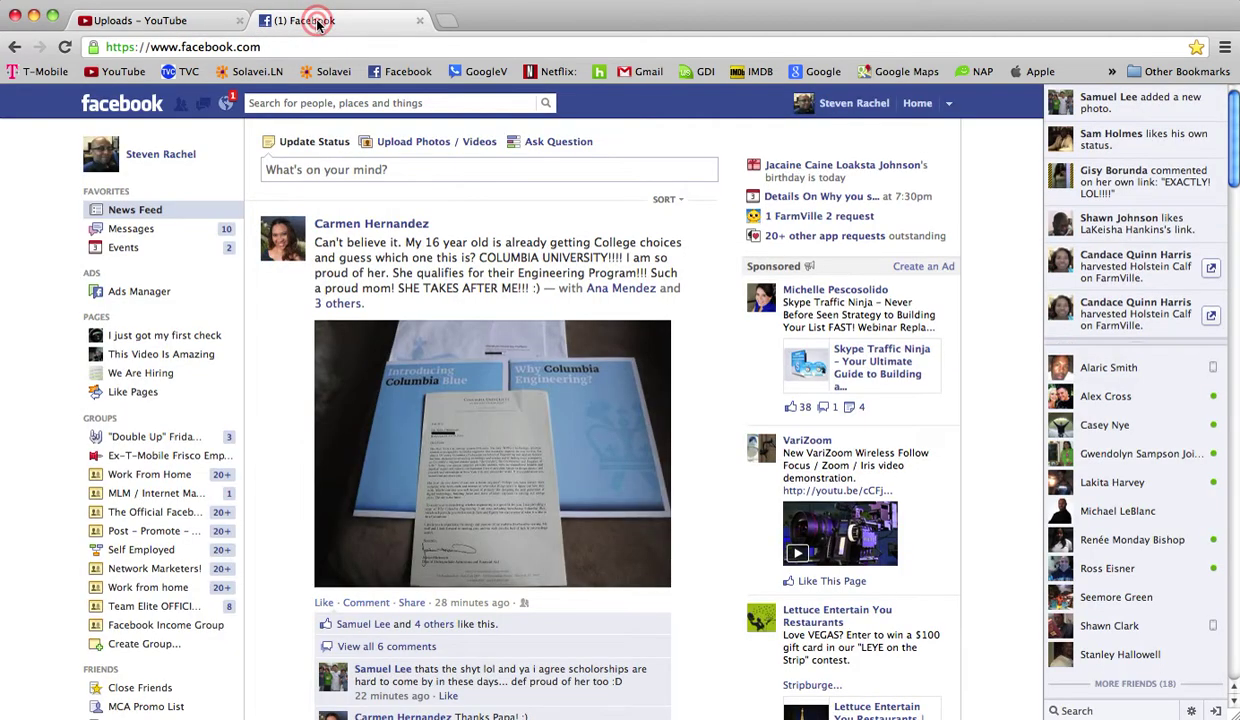
click(125, 20)
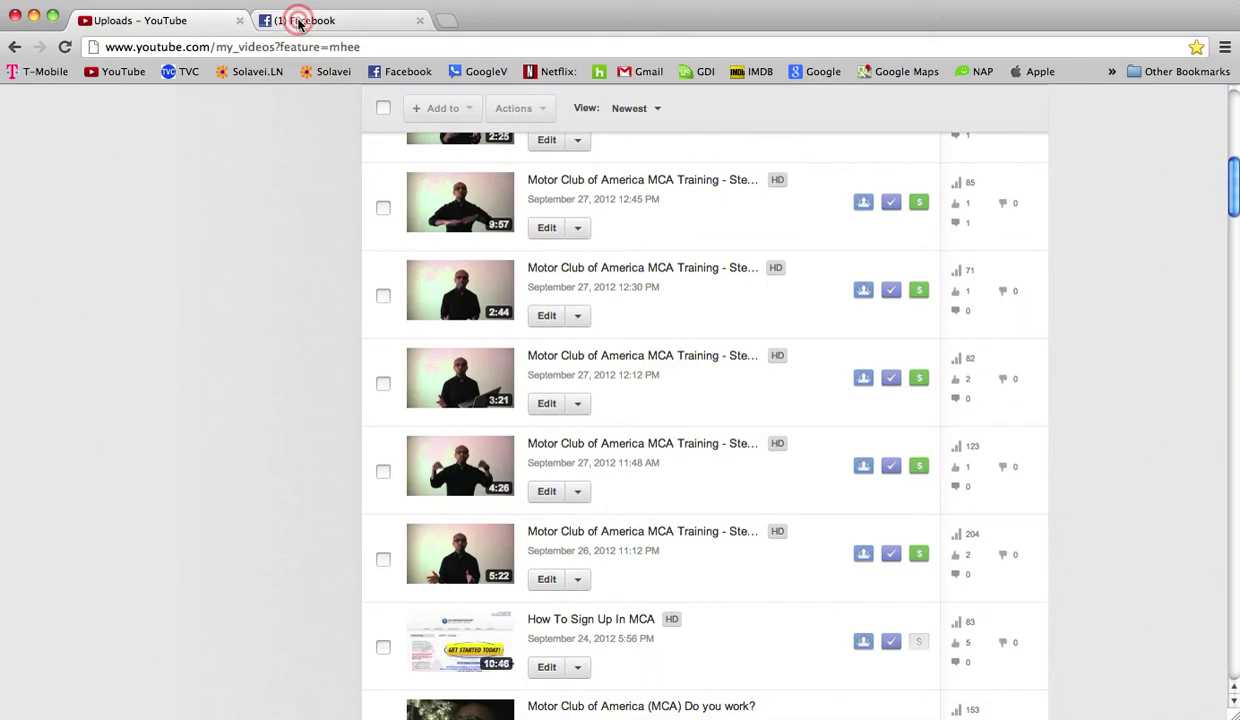
click(299, 22)
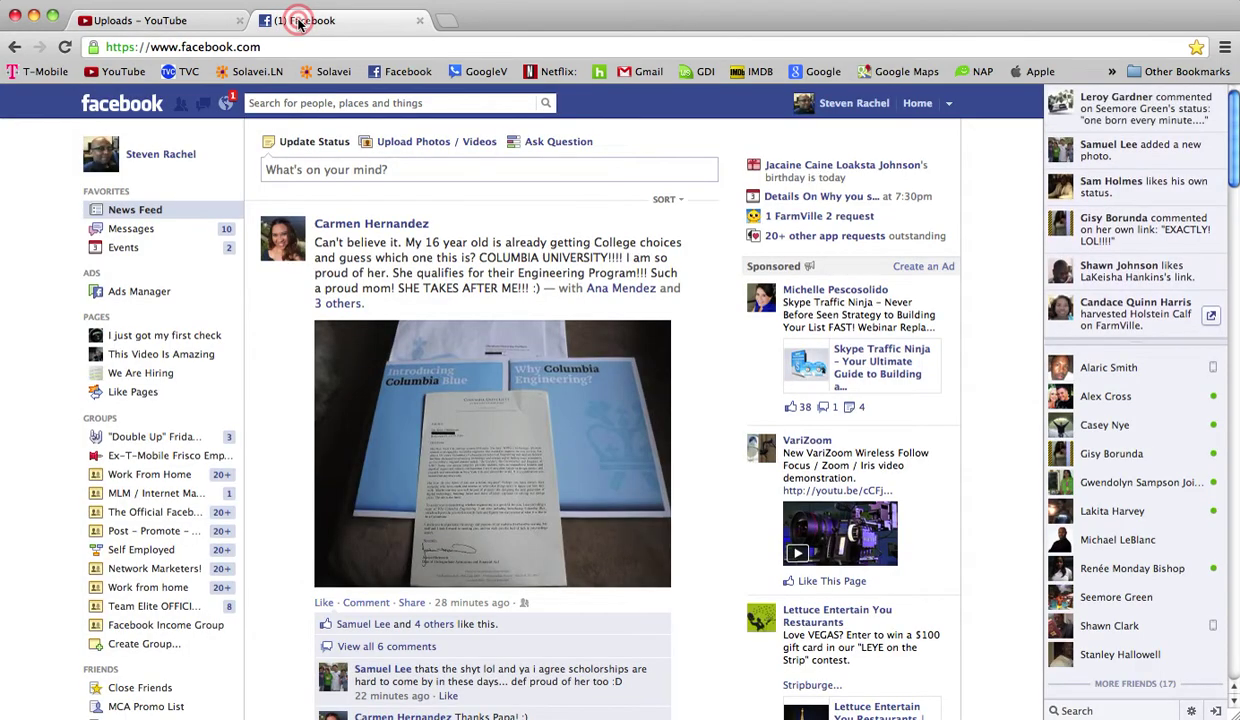
click(178, 22)
scroll(678, 368, down, 4)
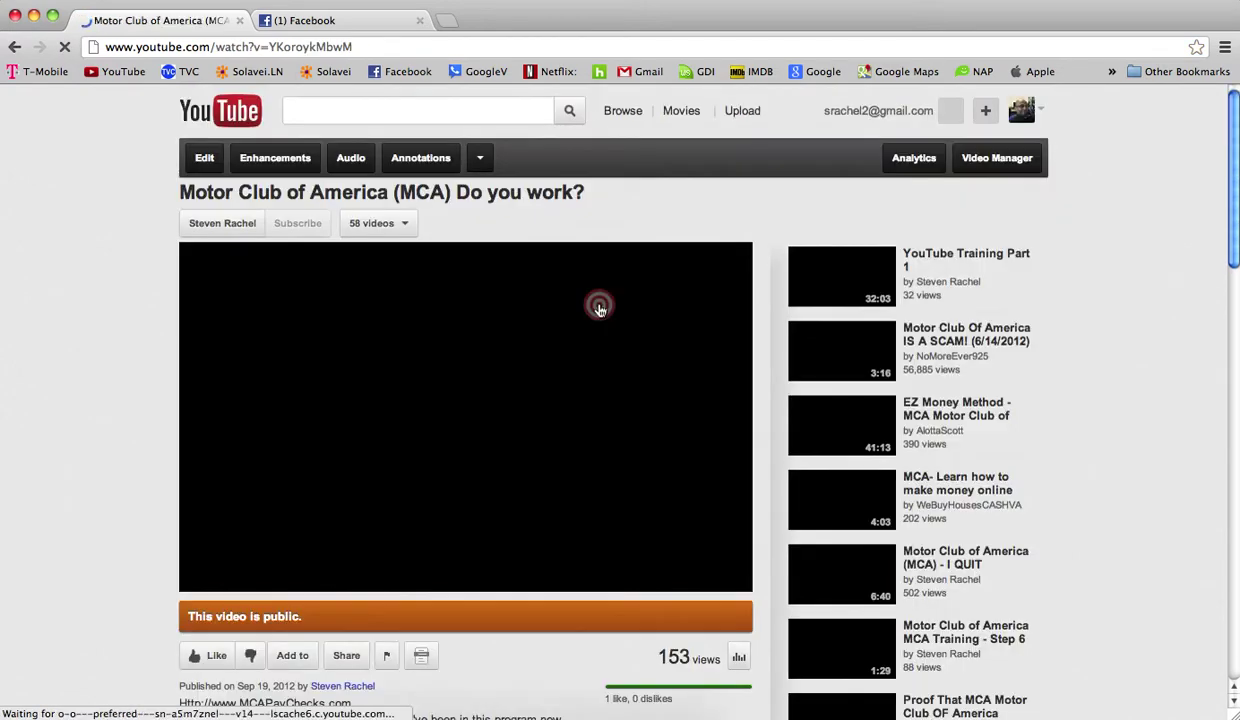
Open and pause the 'Do you work?' video, copy its web address, and return to Facebook
click(584, 376)
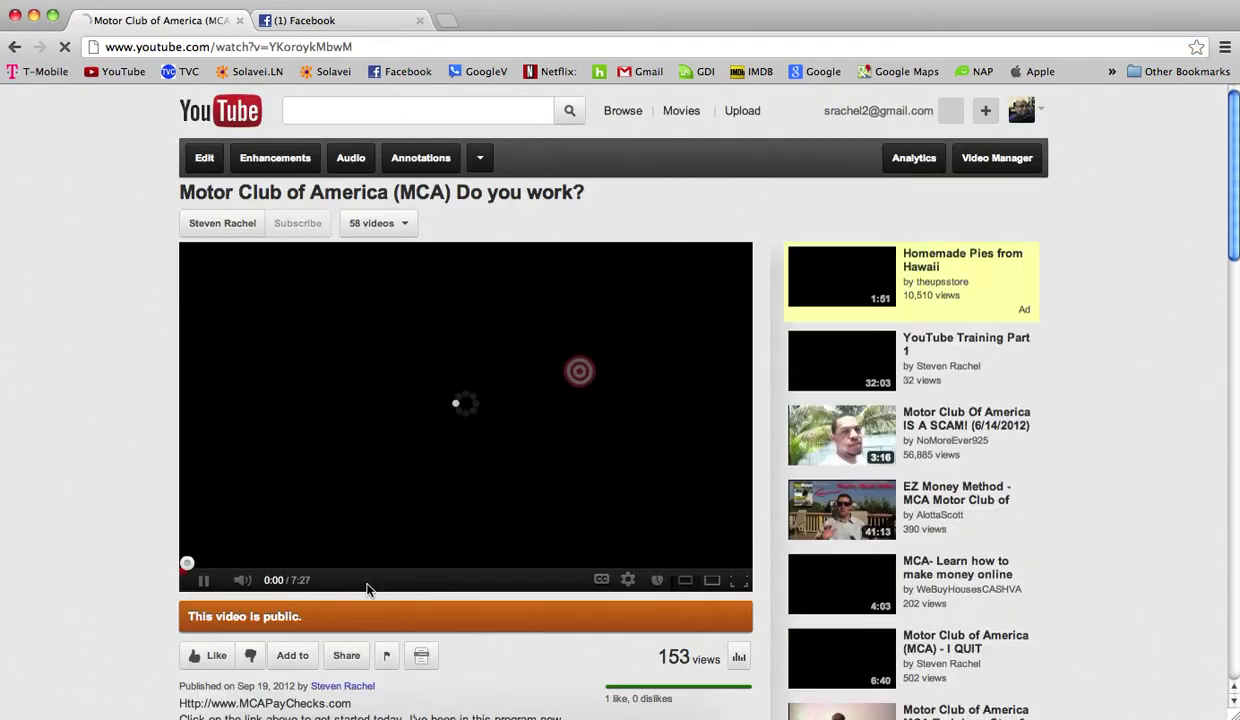
click(201, 583)
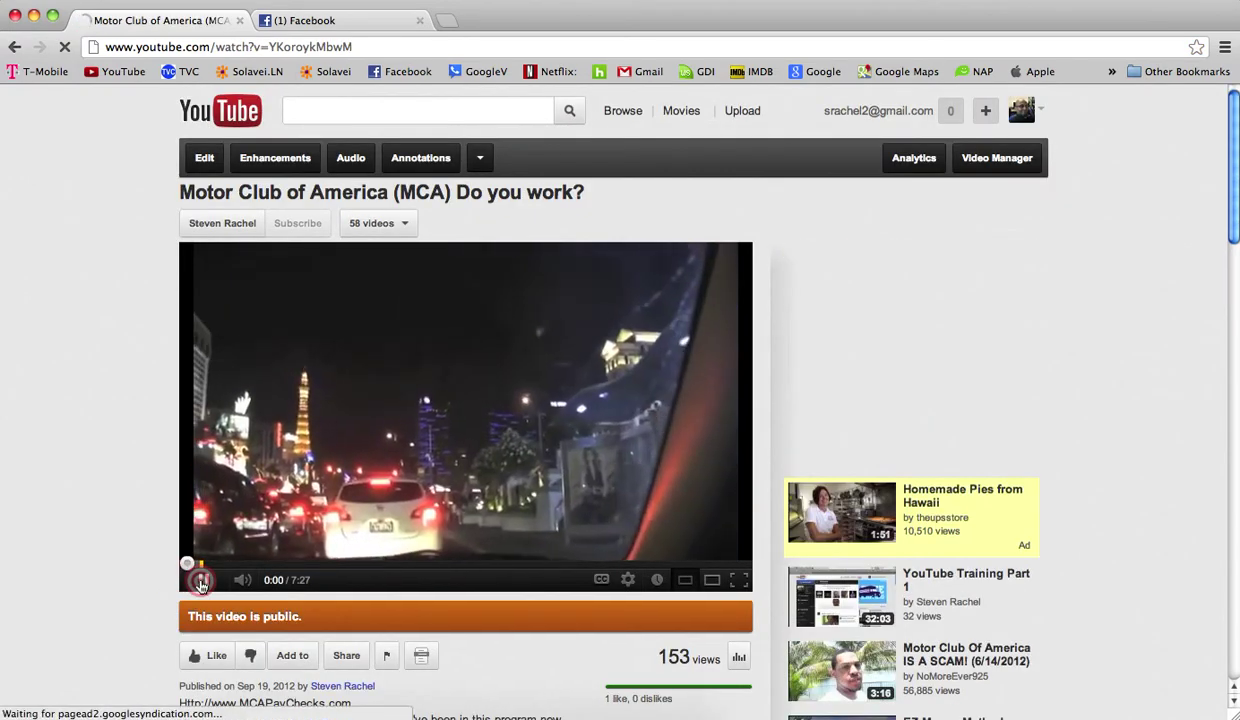
click(255, 47)
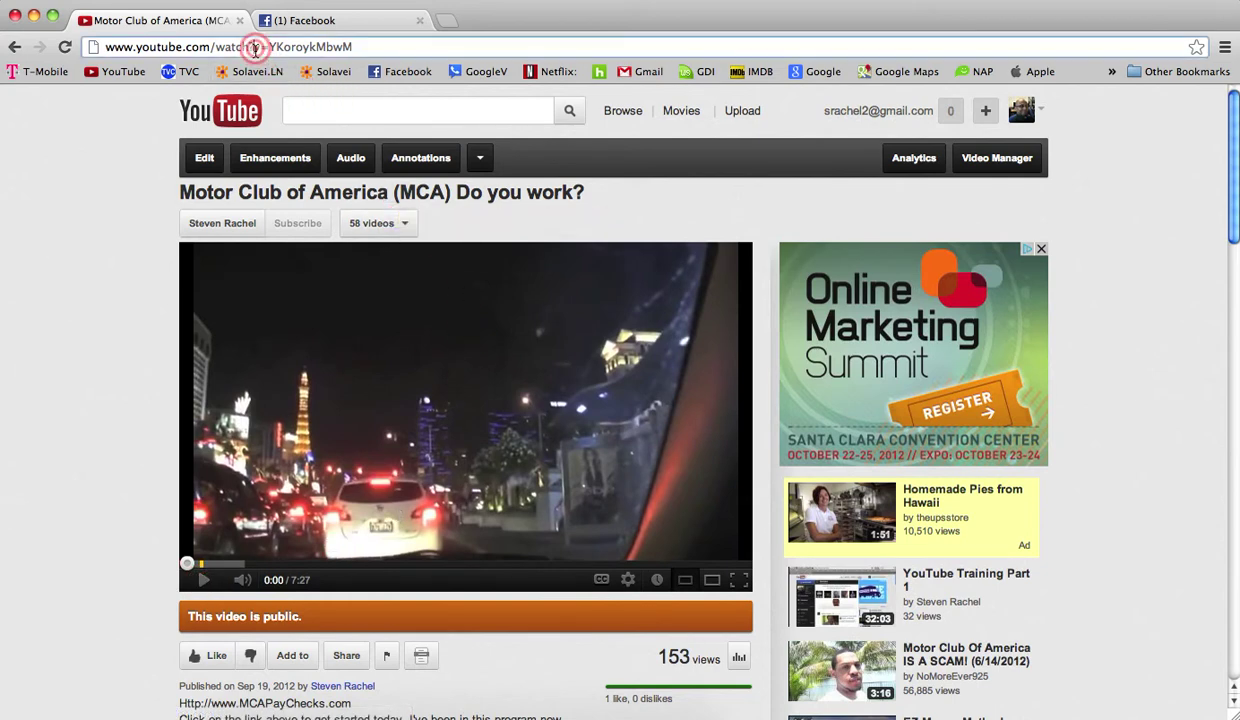
right_click(256, 48)
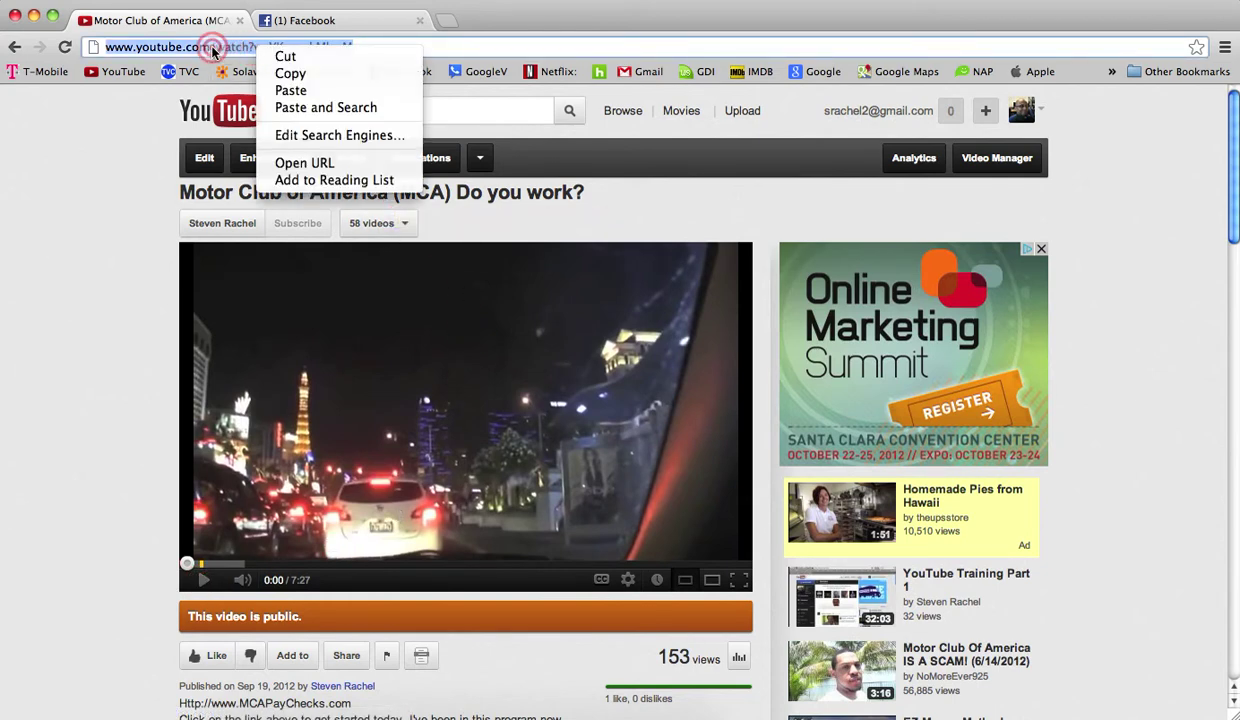
click(208, 46)
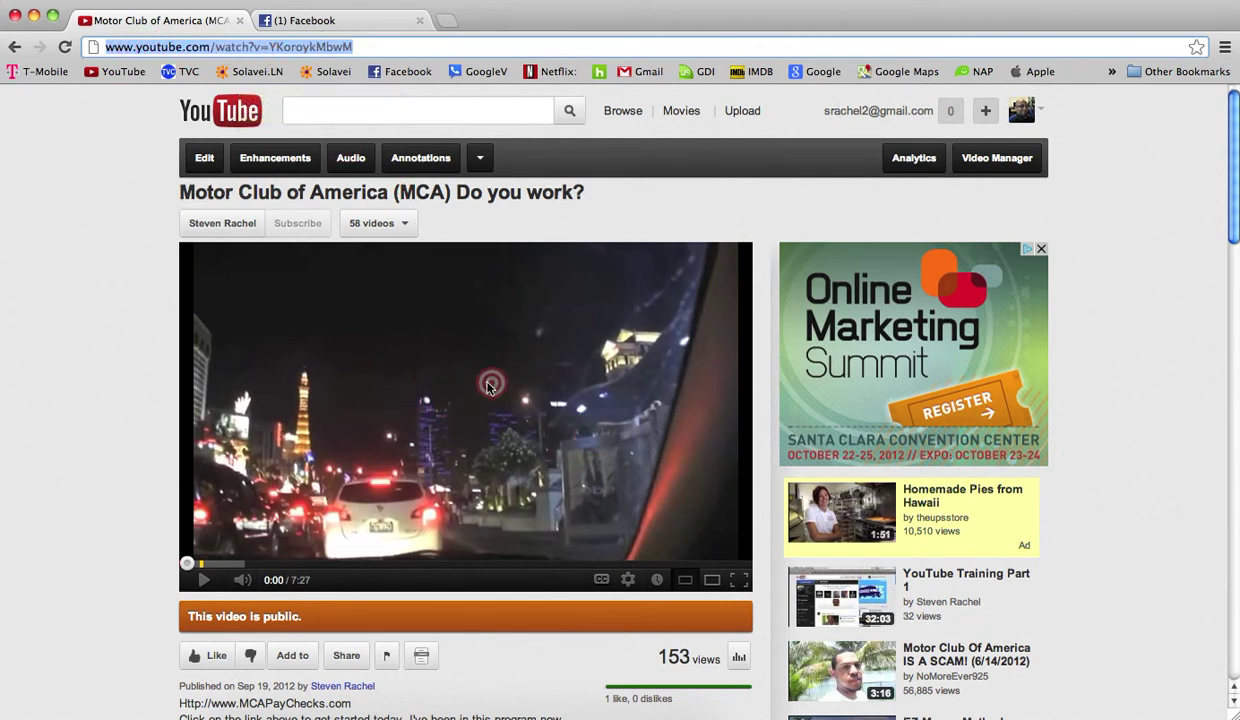
right_click(262, 47)
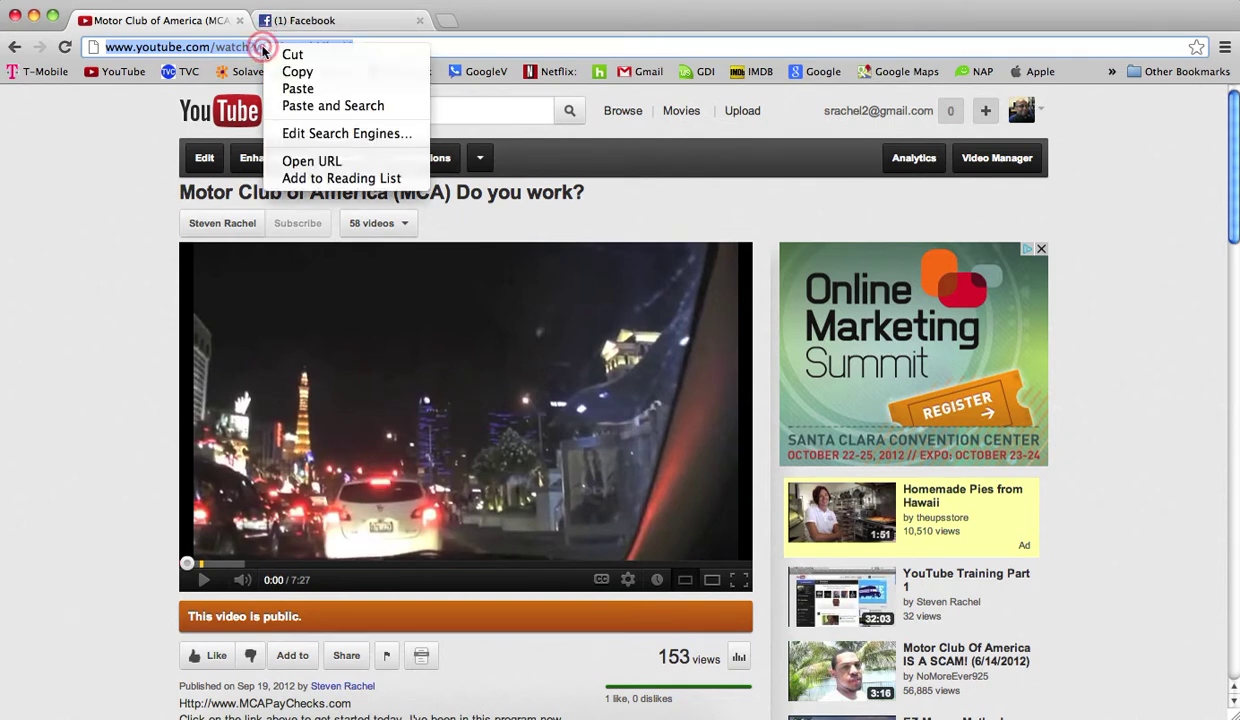
click(299, 73)
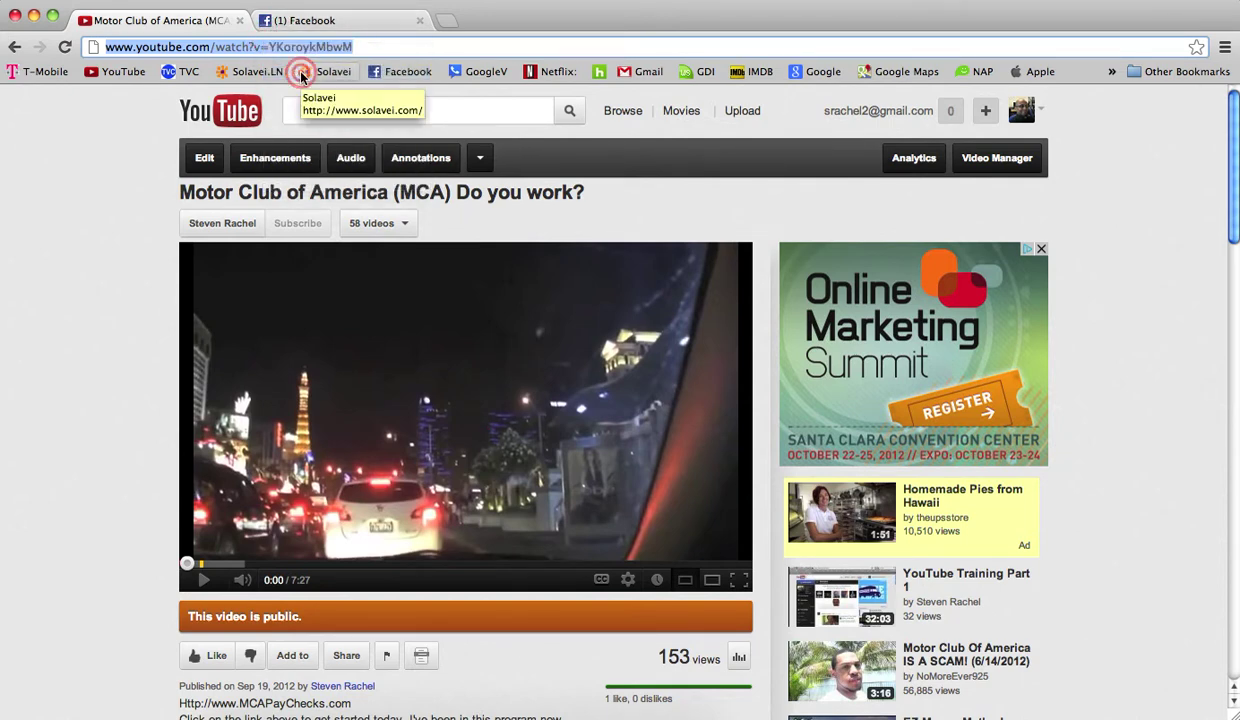
click(299, 22)
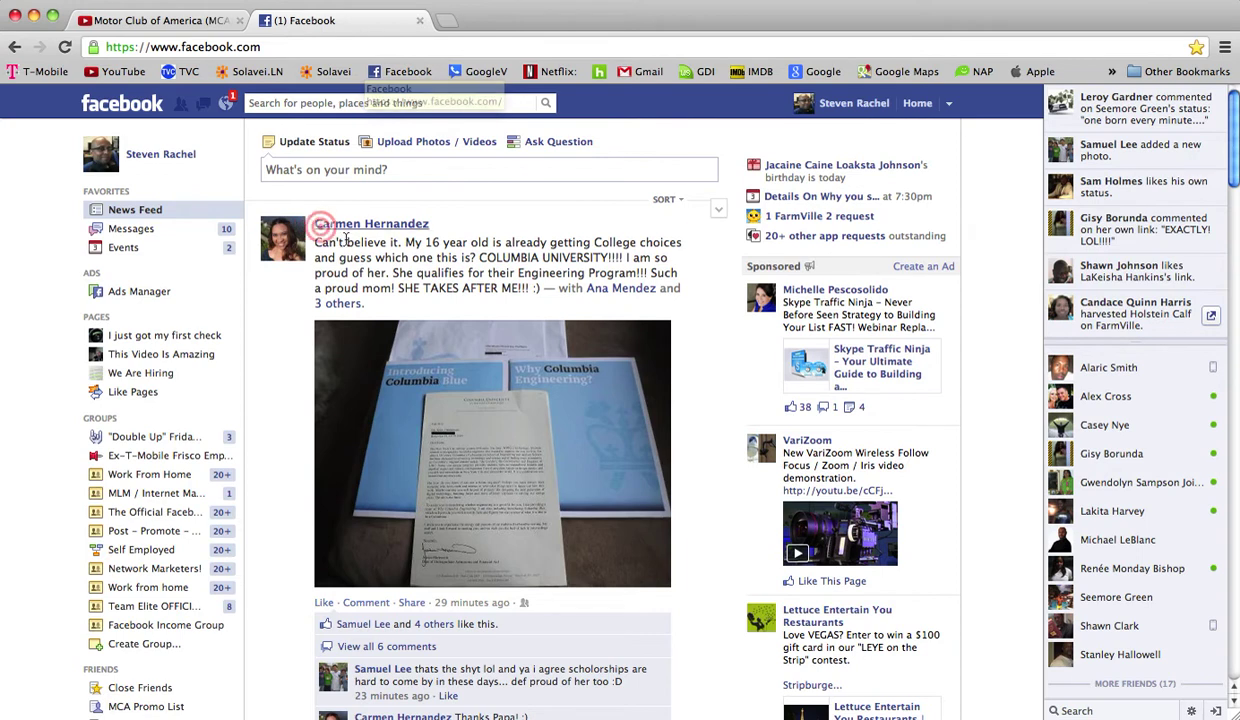
Open the Test List friend list page
scroll(740, 368, down, 1)
scroll(740, 368, down, 5)
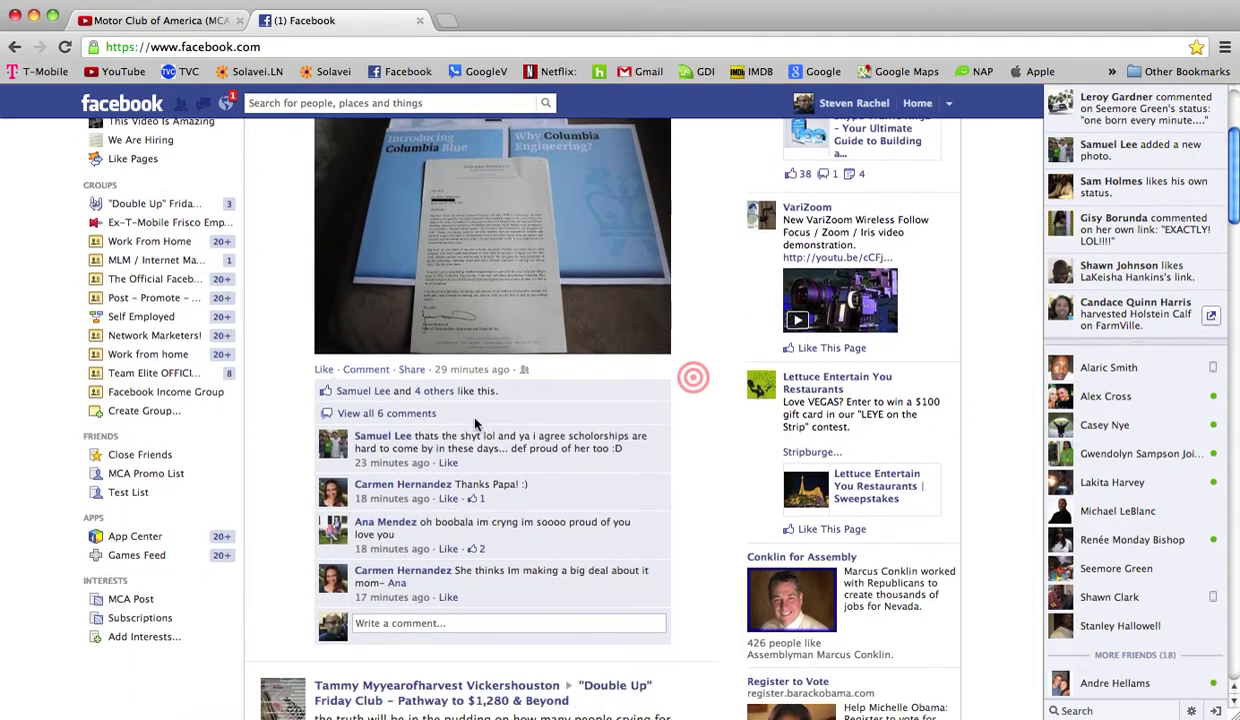
click(164, 494)
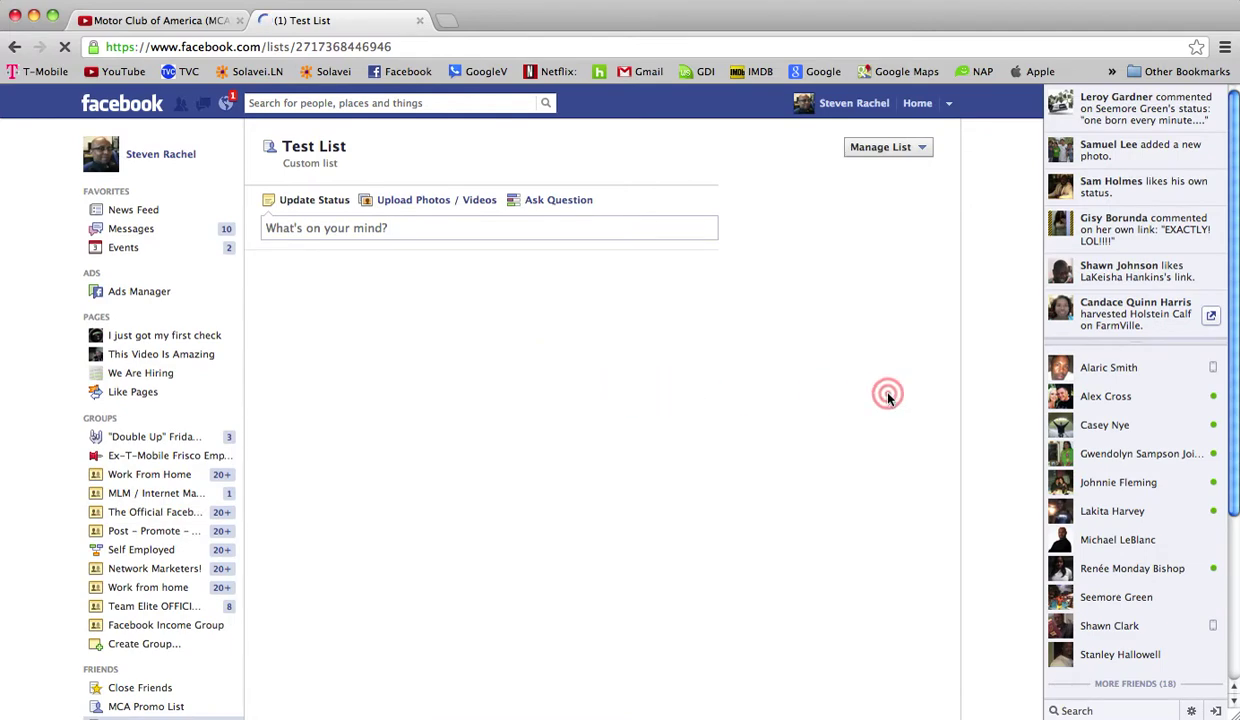
scroll(886, 398, down, 3)
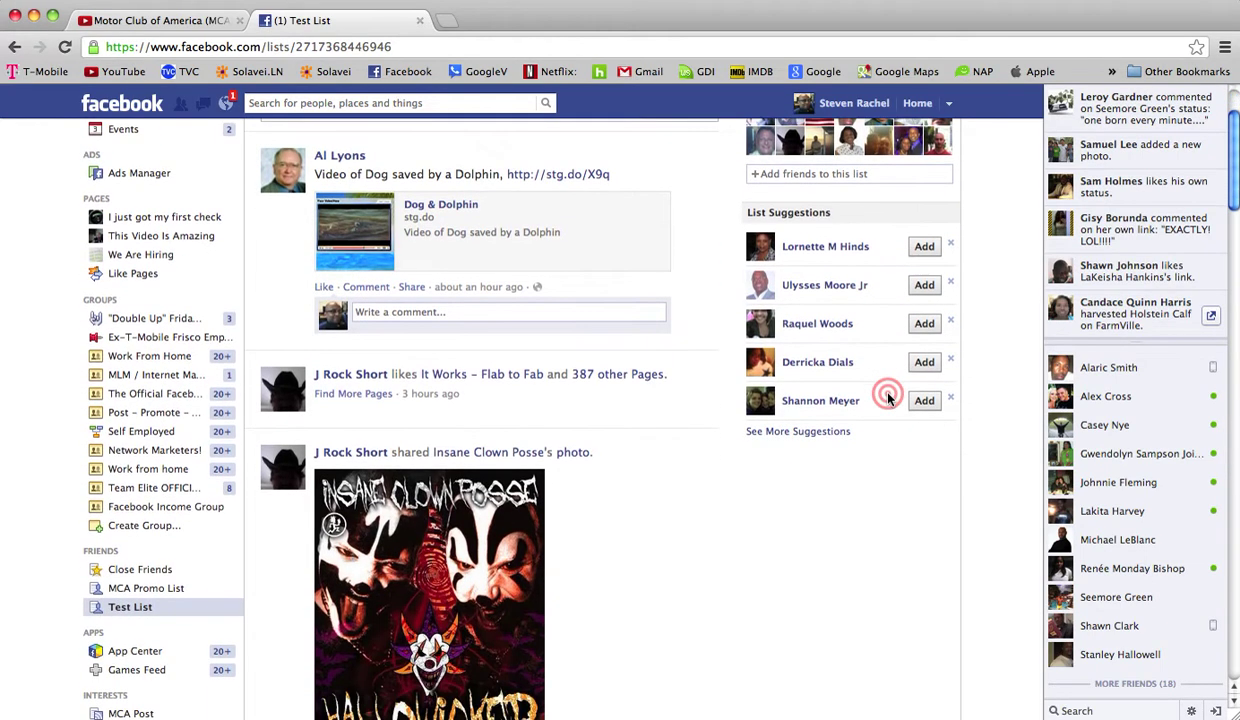
scroll(577, 331, up, 3)
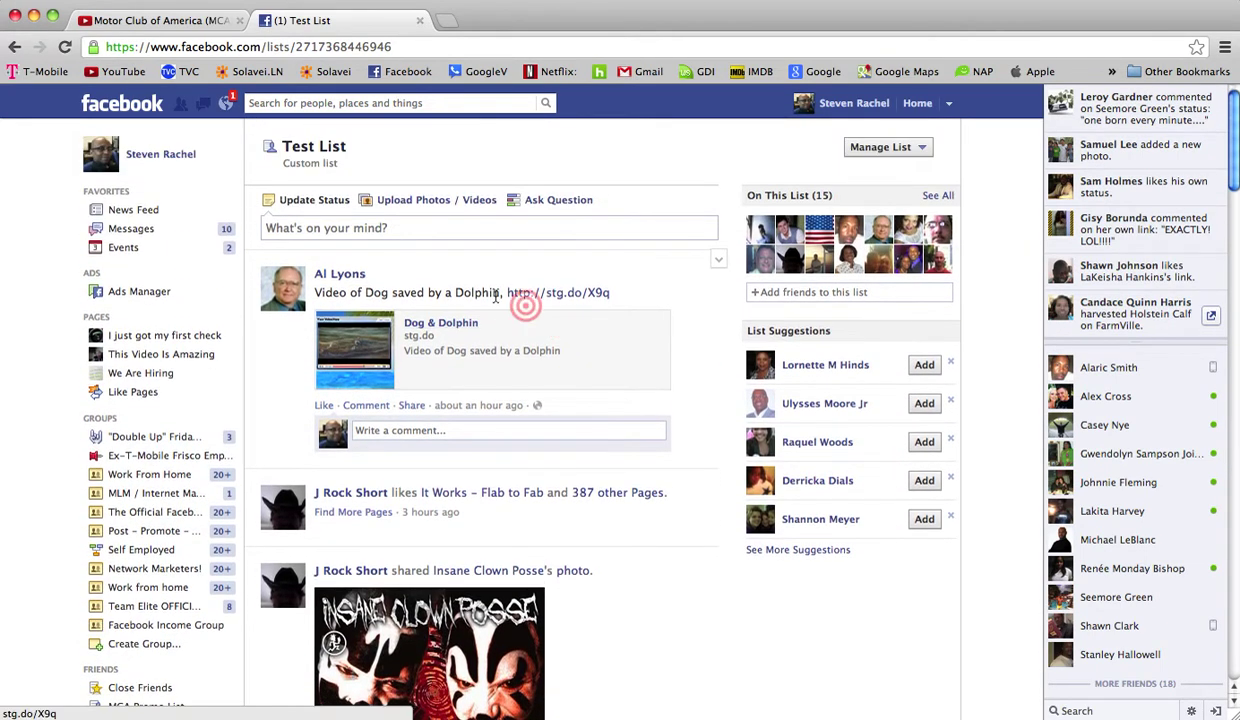
Paste the YouTube link into a new post, then delete the URL text but keep its preview
click(294, 228)
right_click(292, 231)
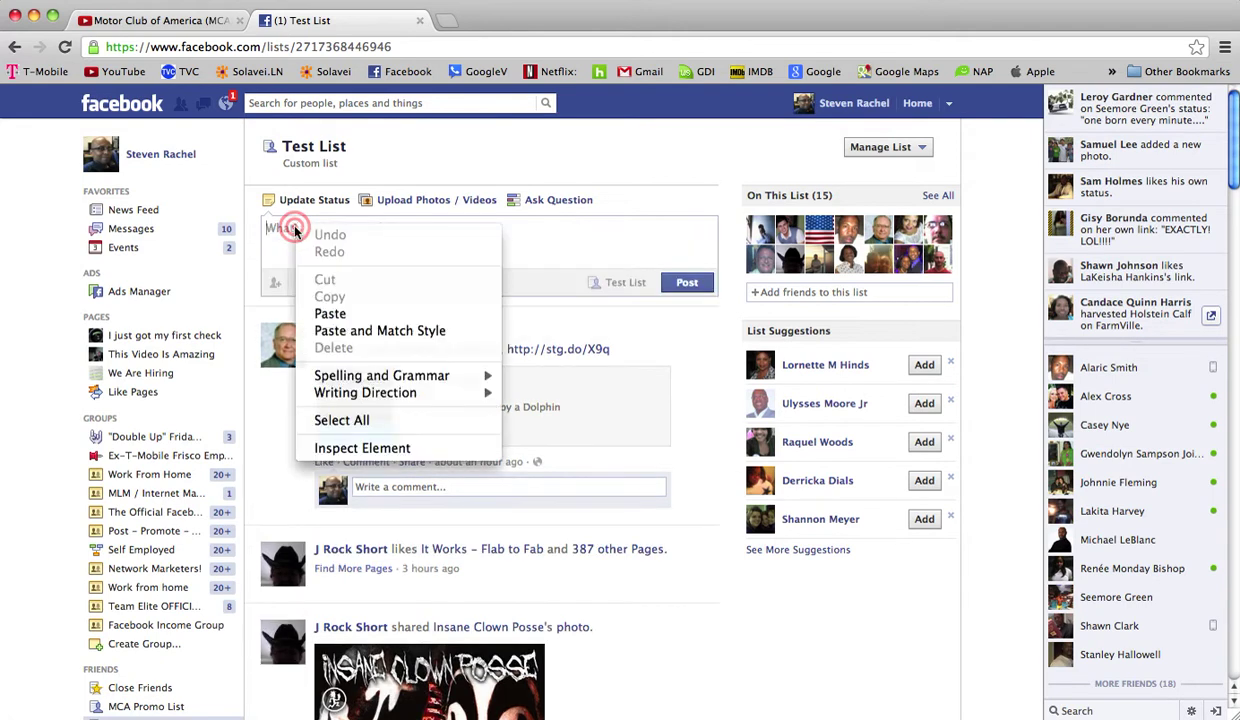
click(345, 315)
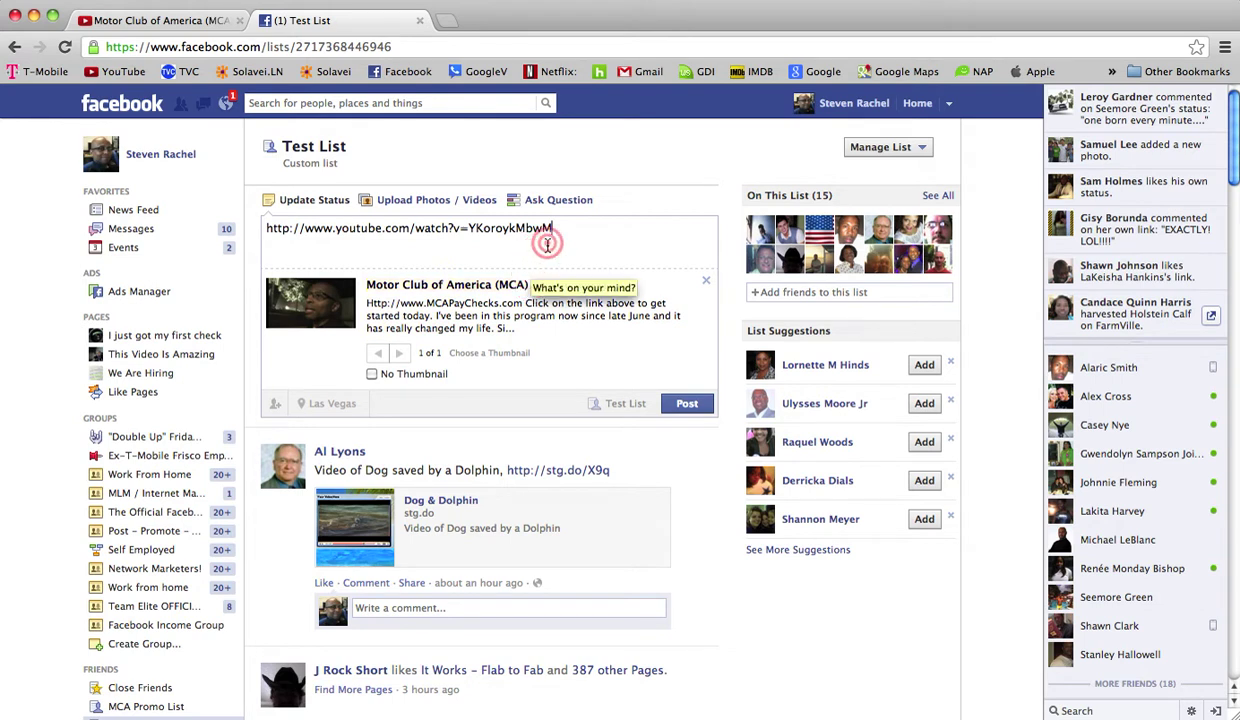
drag(551, 228, 476, 228)
drag(372, 228, 266, 229)
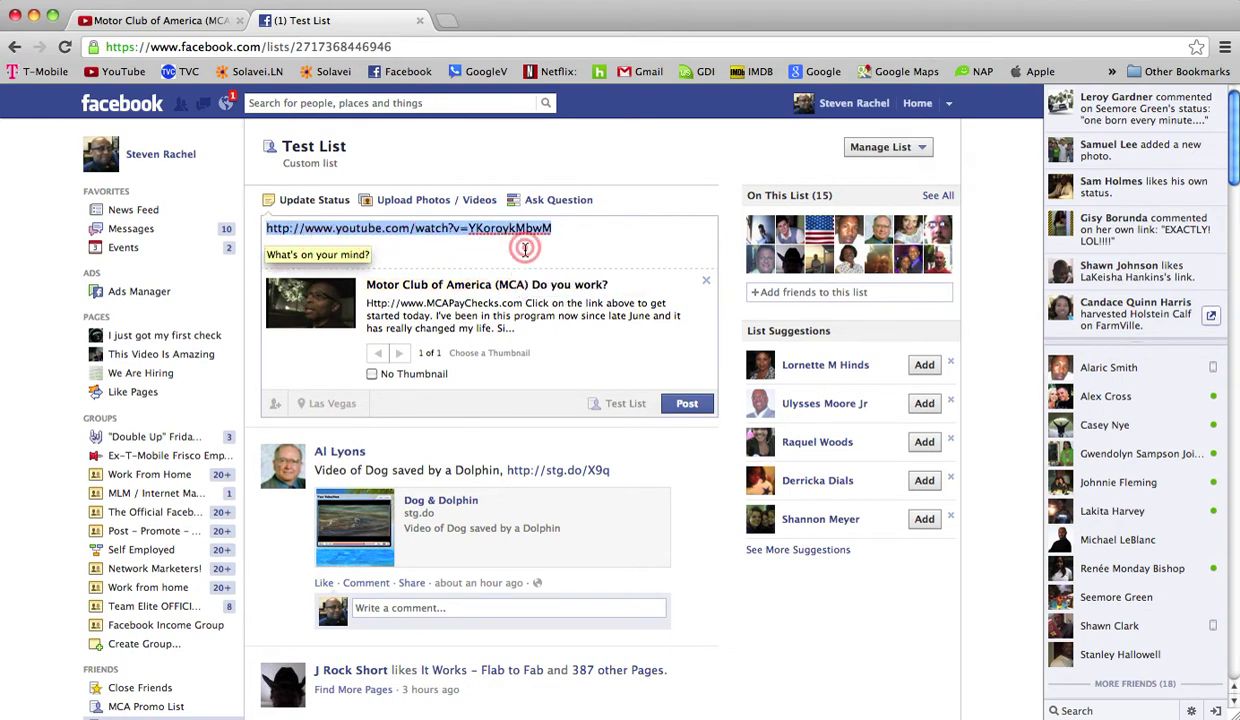
key(BackSpace)
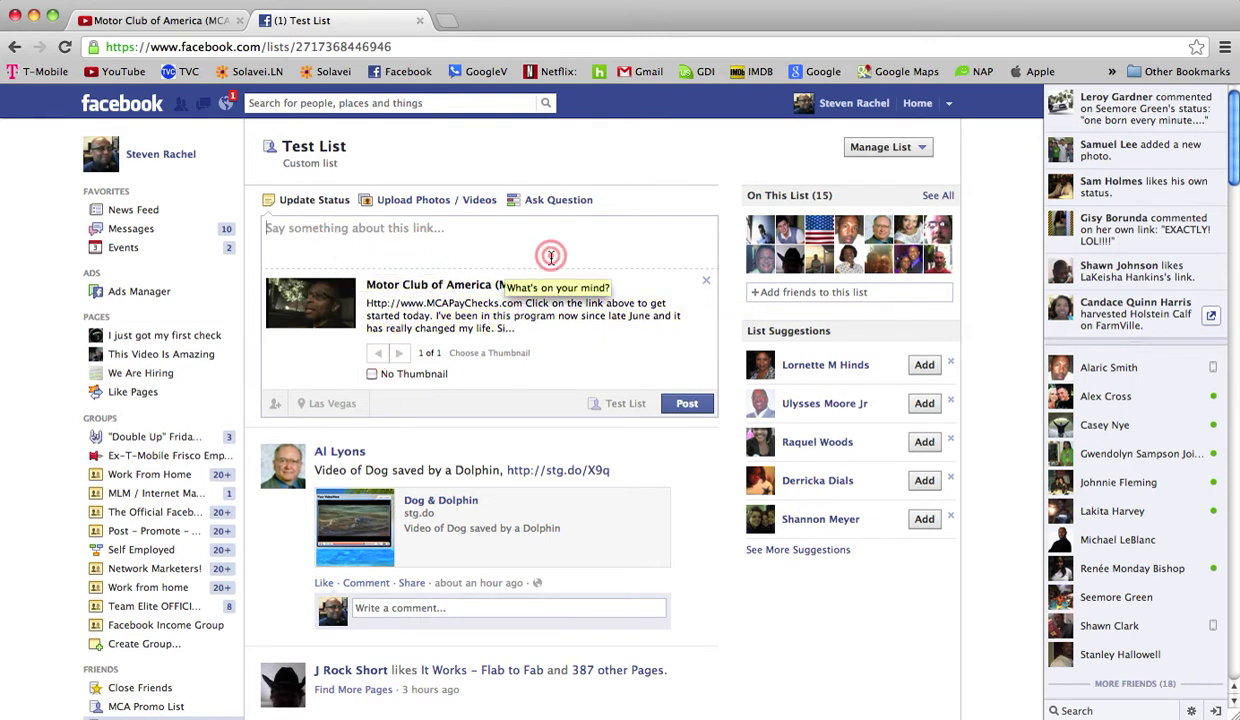
Write 'Hey check out my new video' above the MCA video preview in the post box
click(550, 256)
text(C)
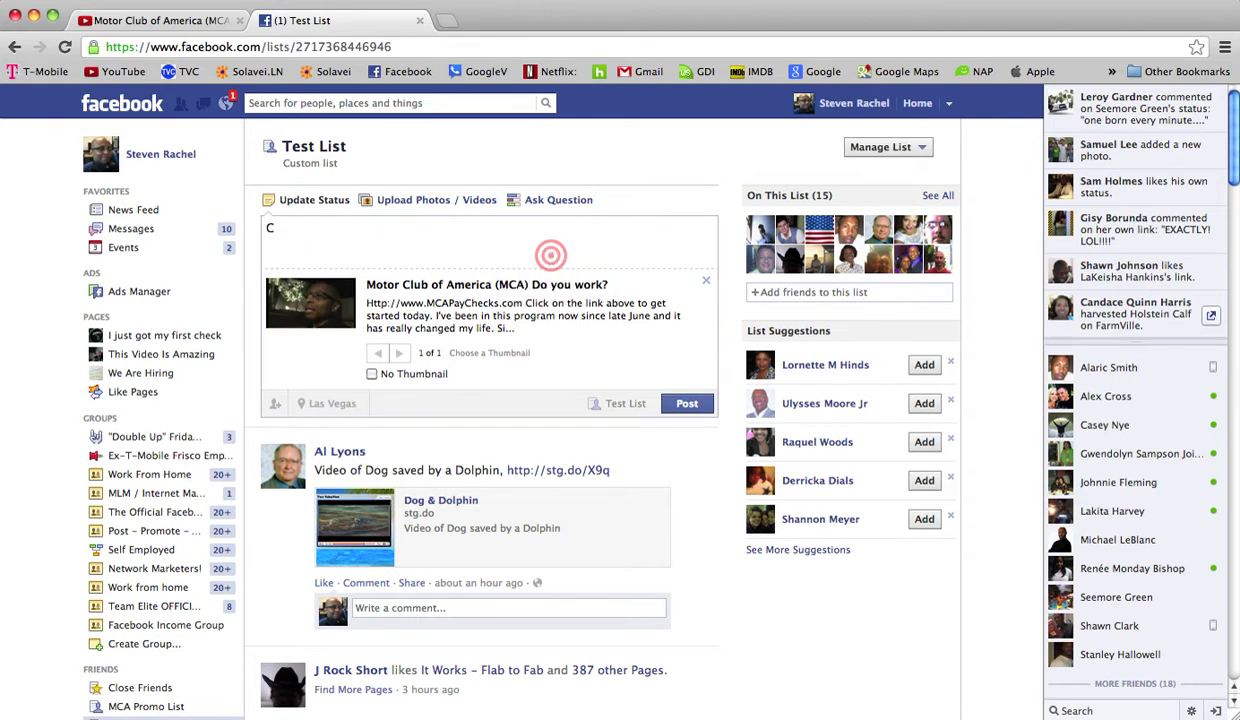
key(BackSpace)
text(Hey Check o)
key(BackSpace)
key(BackSpace)
key(BackSpace)
key(BackSpace)
key(BackSpace)
key(BackSpace)
key(BackSpace)
text(check out my new video...)
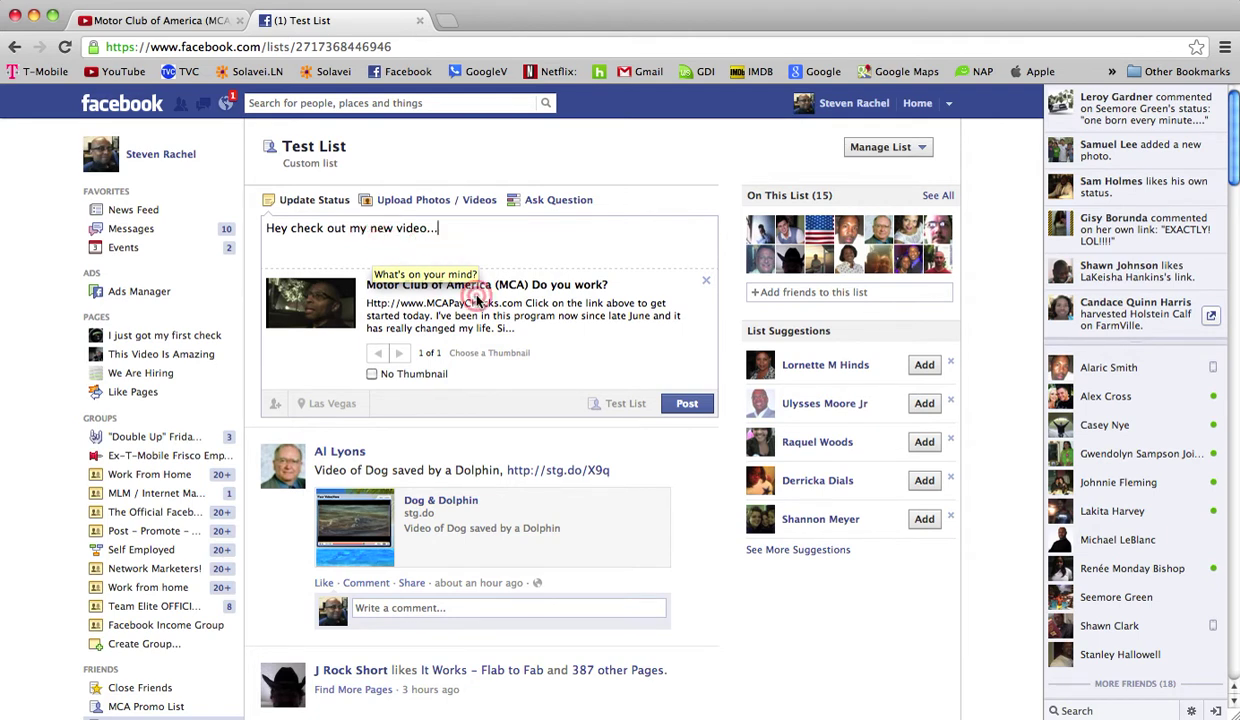
click(378, 308)
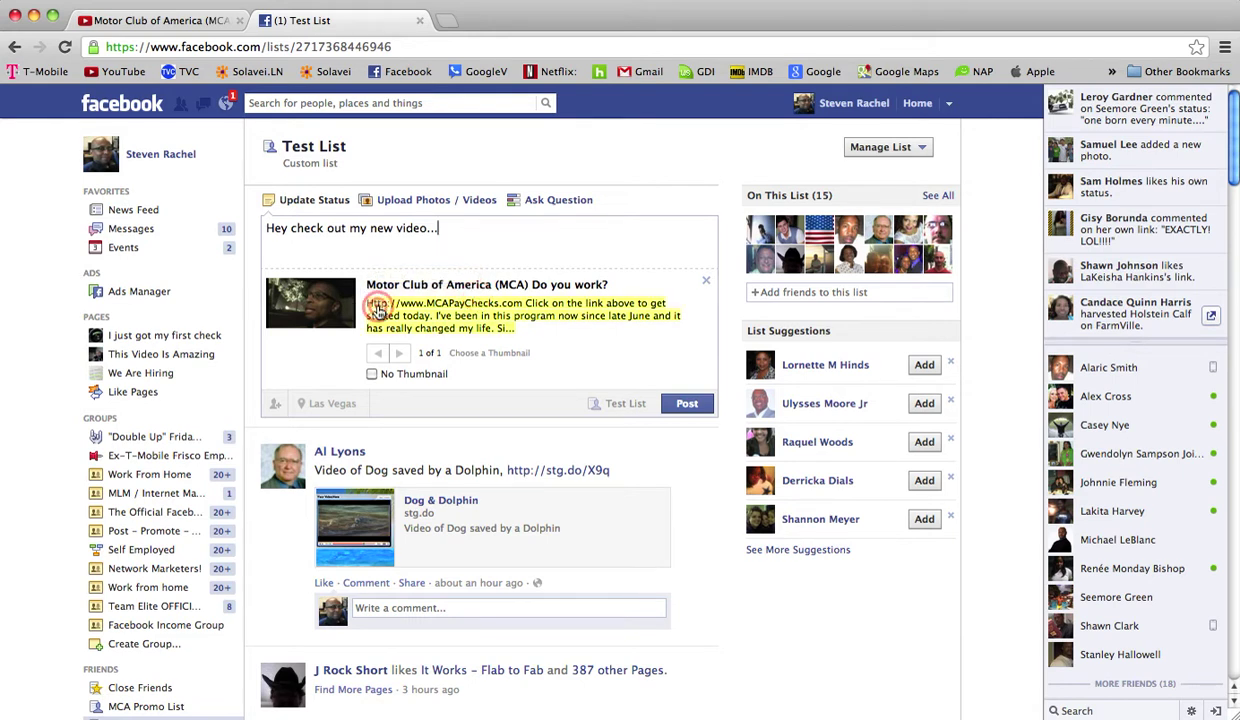
click(368, 245)
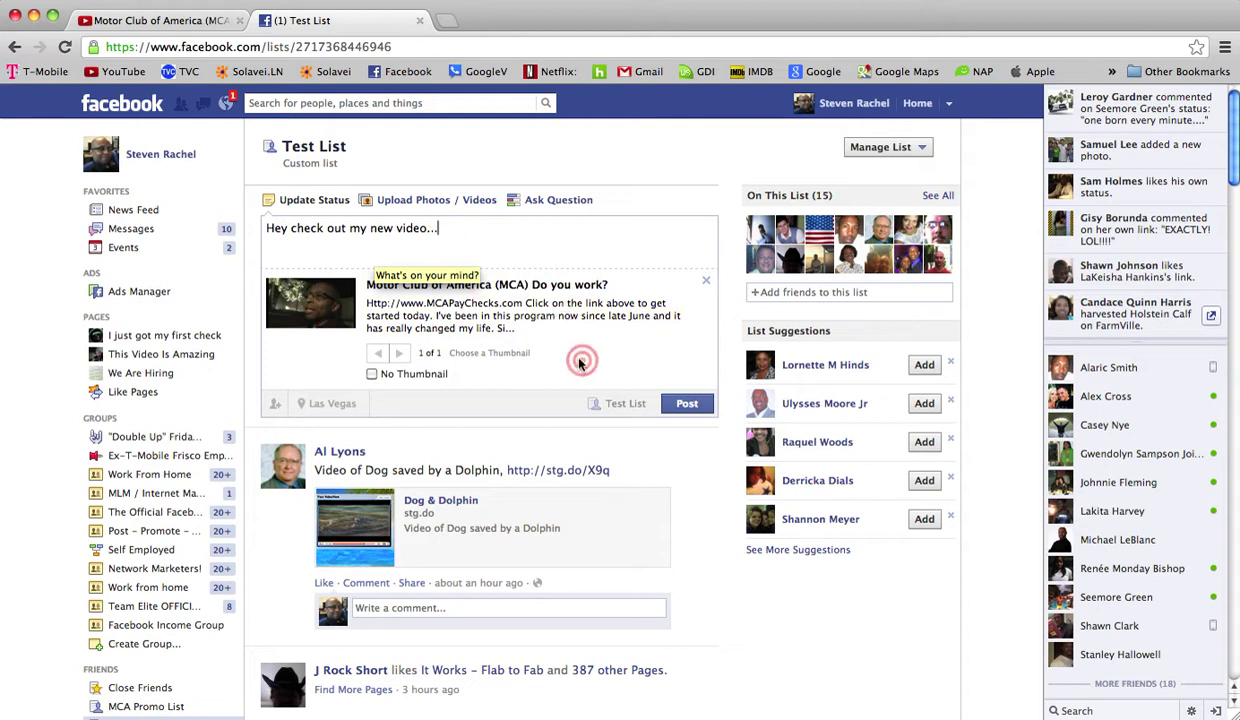
Post the video to Test List and cancel the Promote This Post offer
click(692, 405)
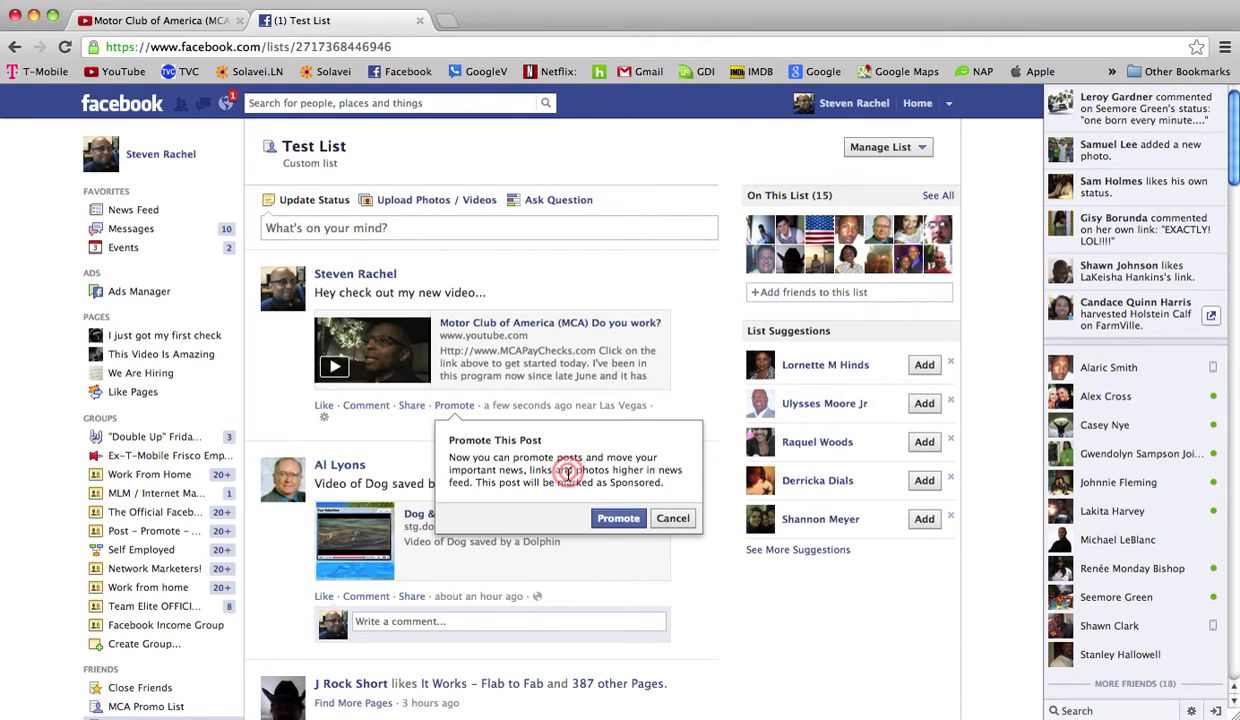
click(670, 517)
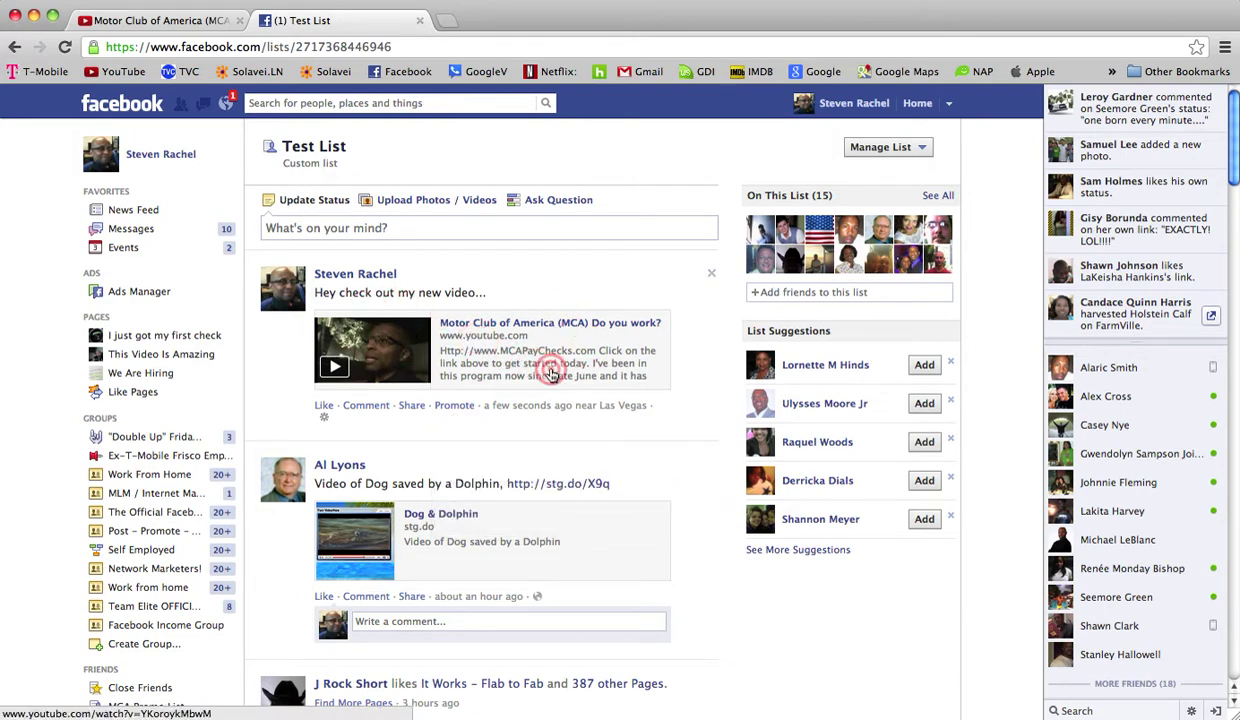
scroll(552, 365, down, 1)
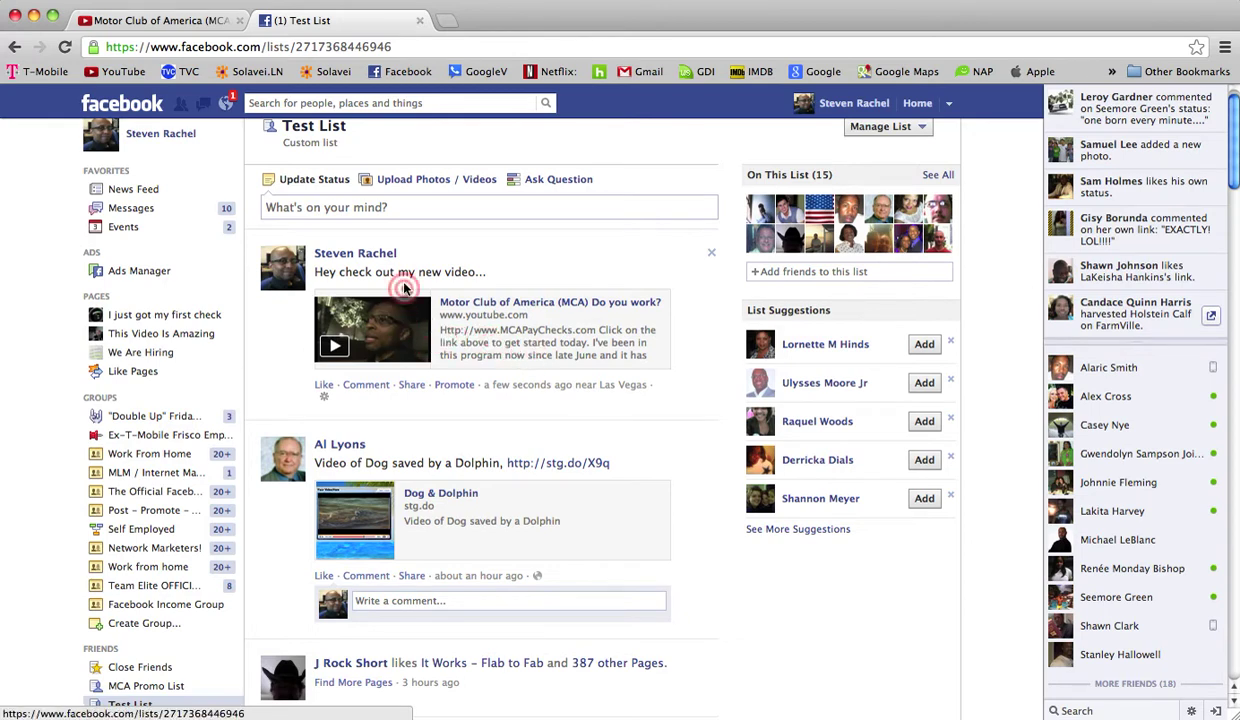
click(340, 211)
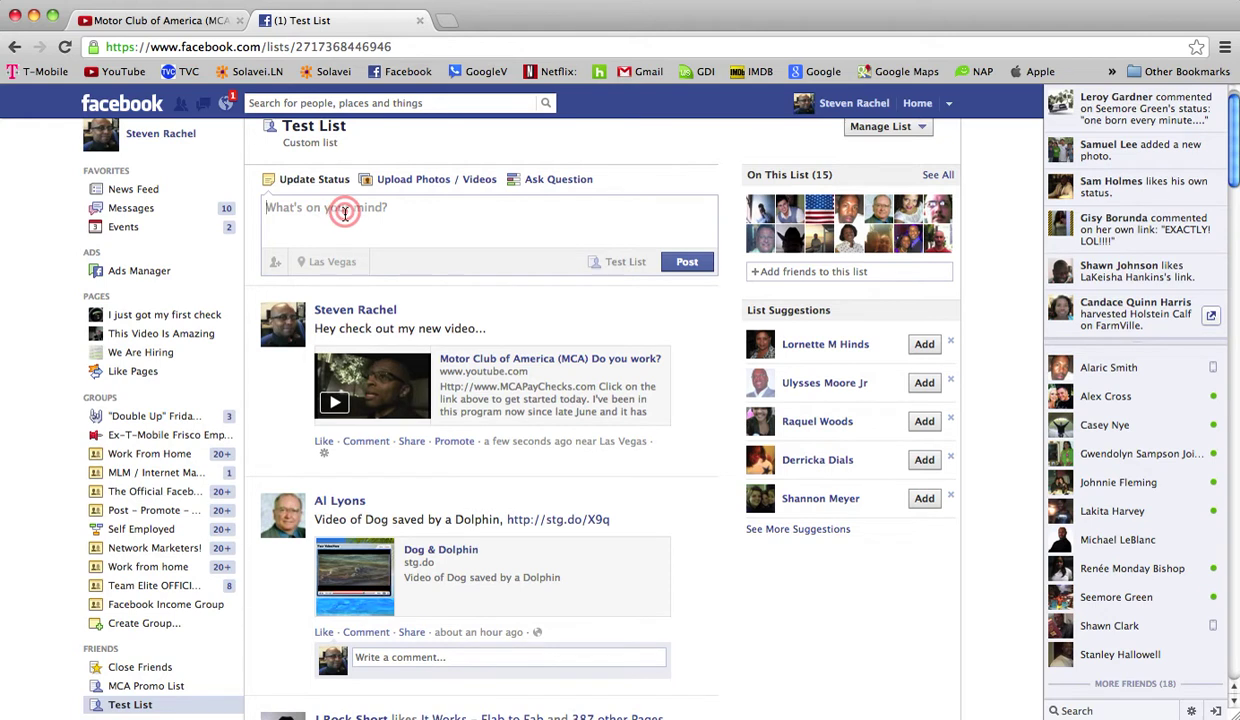
text(www)
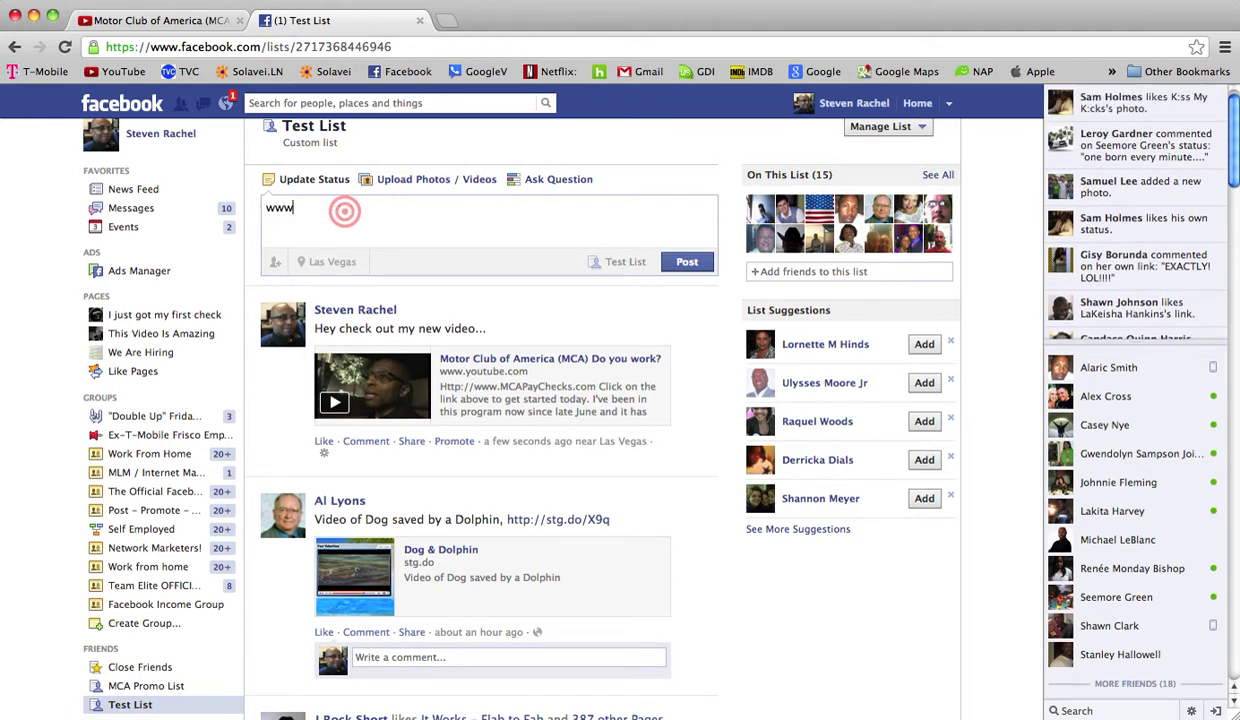
text(eMCAPayChecks)
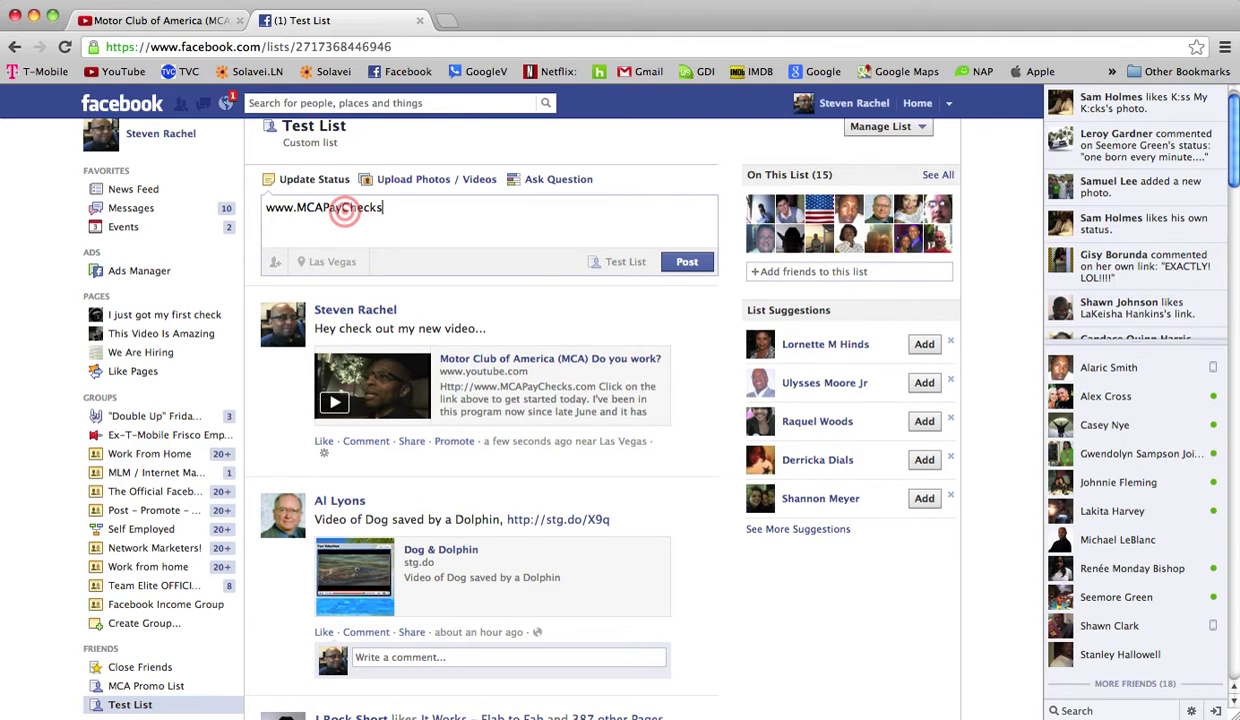
text(.cin)
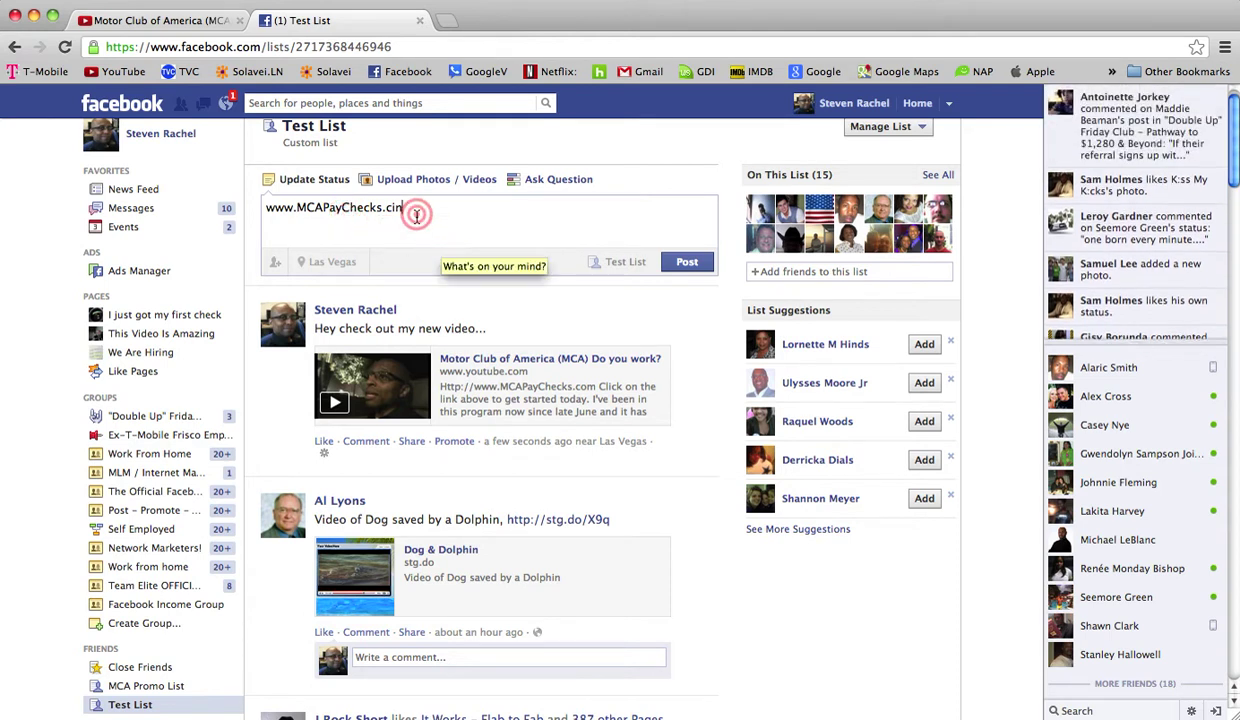
key(BackSpace)
key(BackSpace)
text(om)
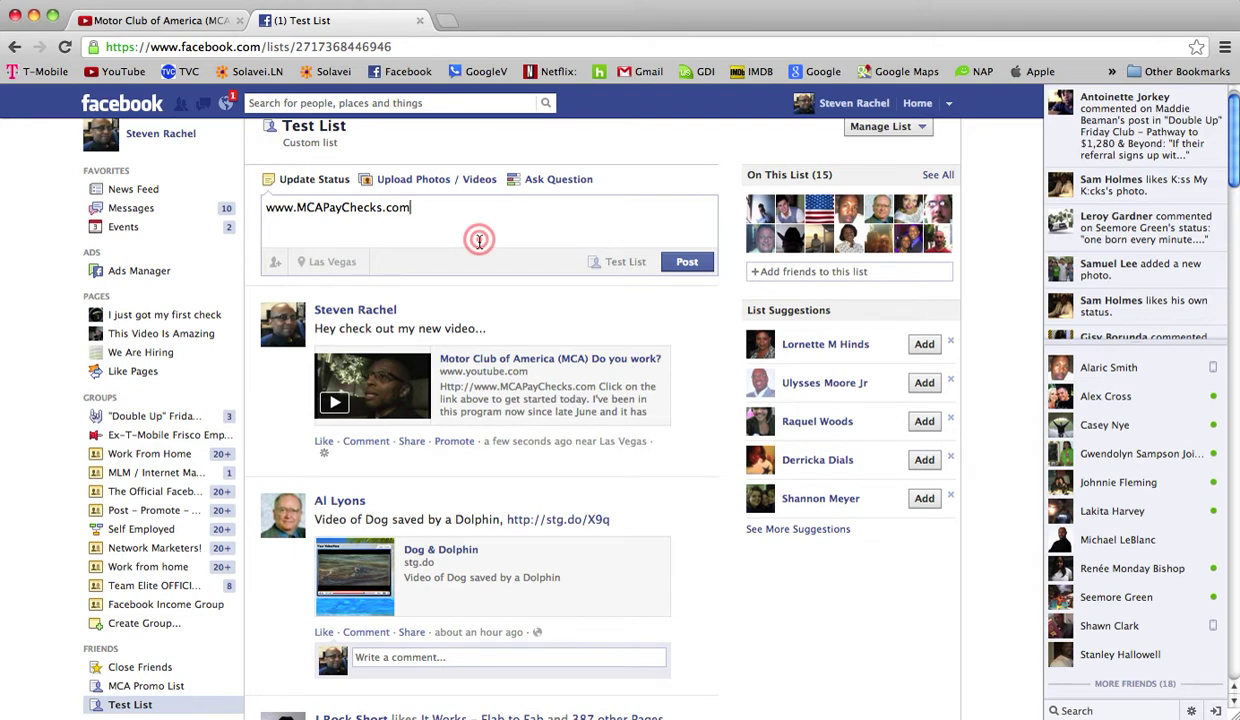
drag(421, 212, 251, 212)
key(BackSpace)
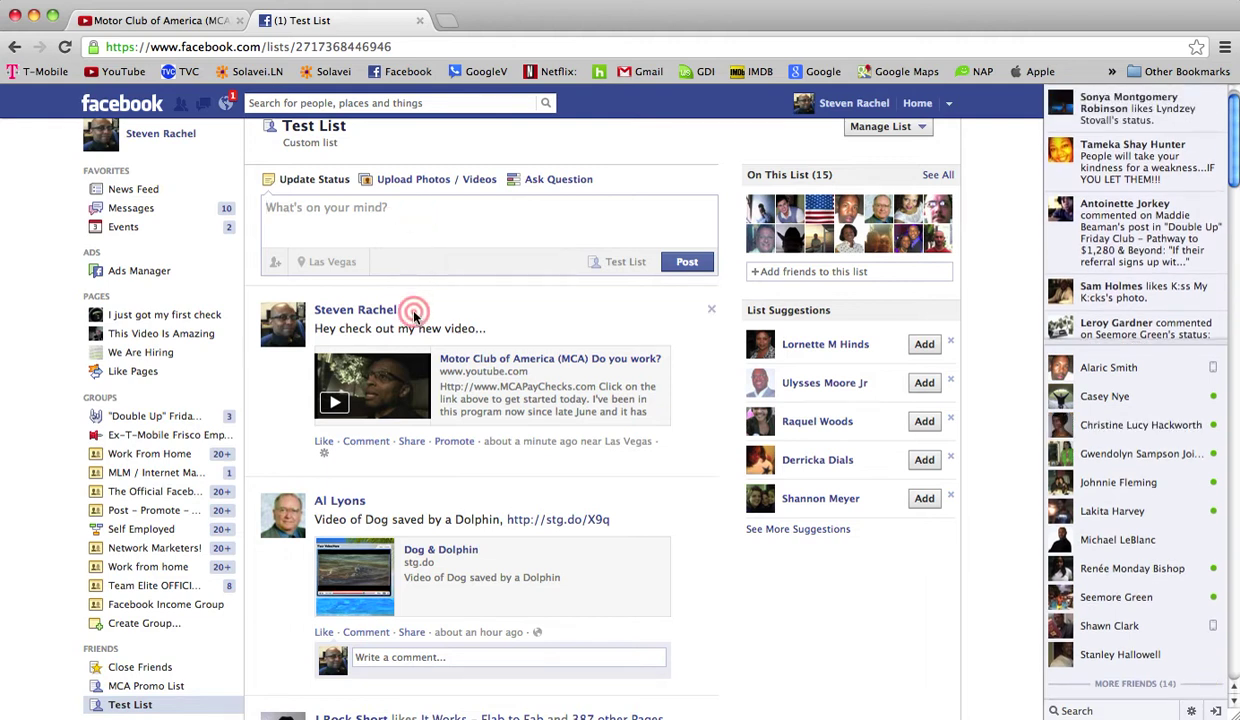
Go to the Home News Feed and check that the new MCA video post is at the top
click(393, 268)
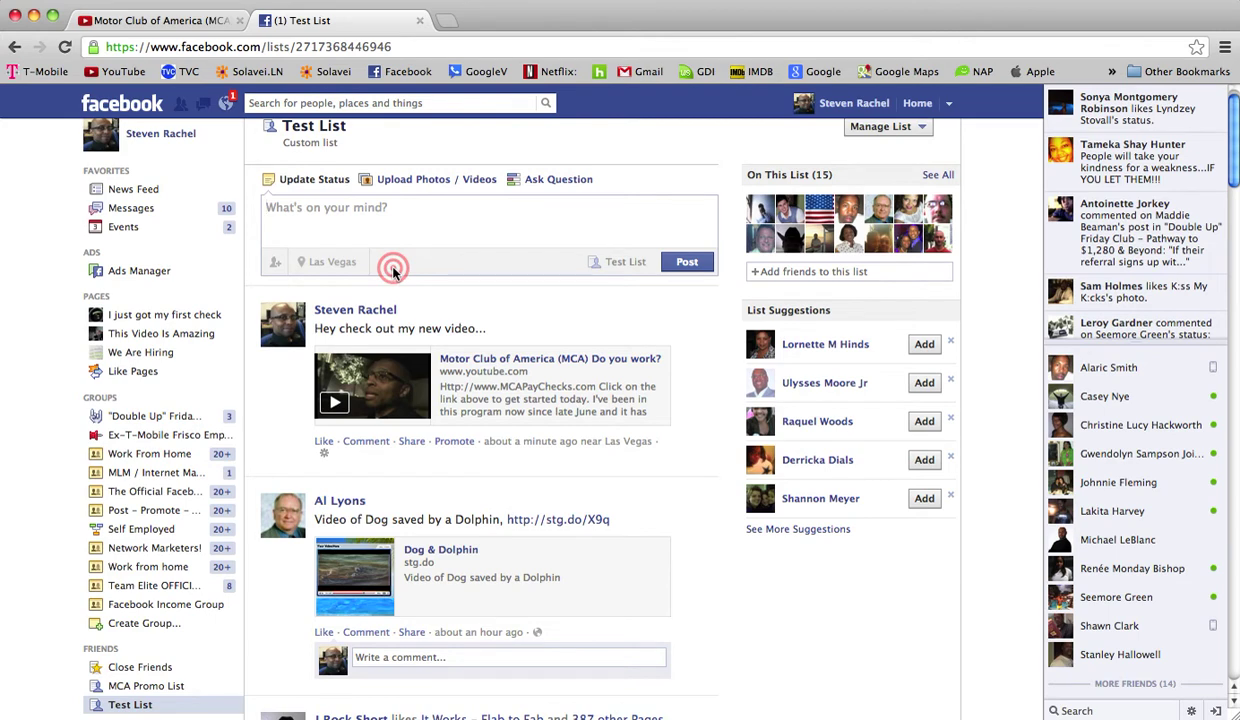
scroll(360, 405, down, 5)
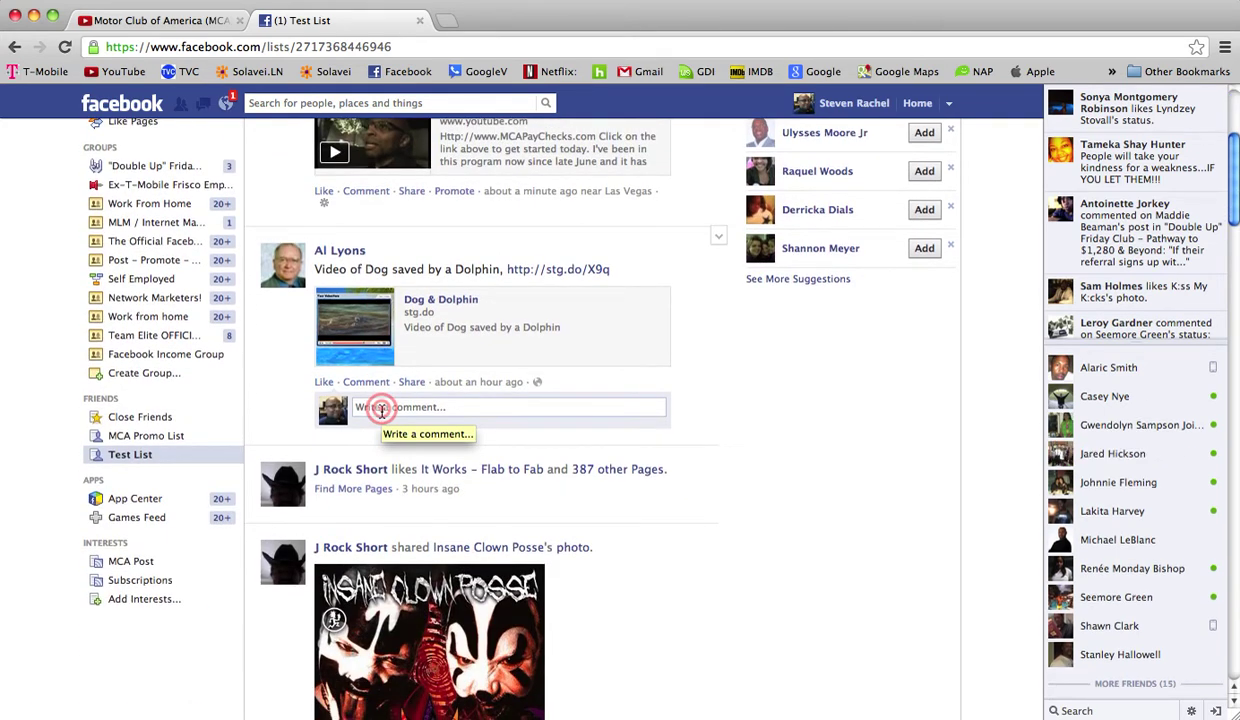
scroll(381, 410, up, 5)
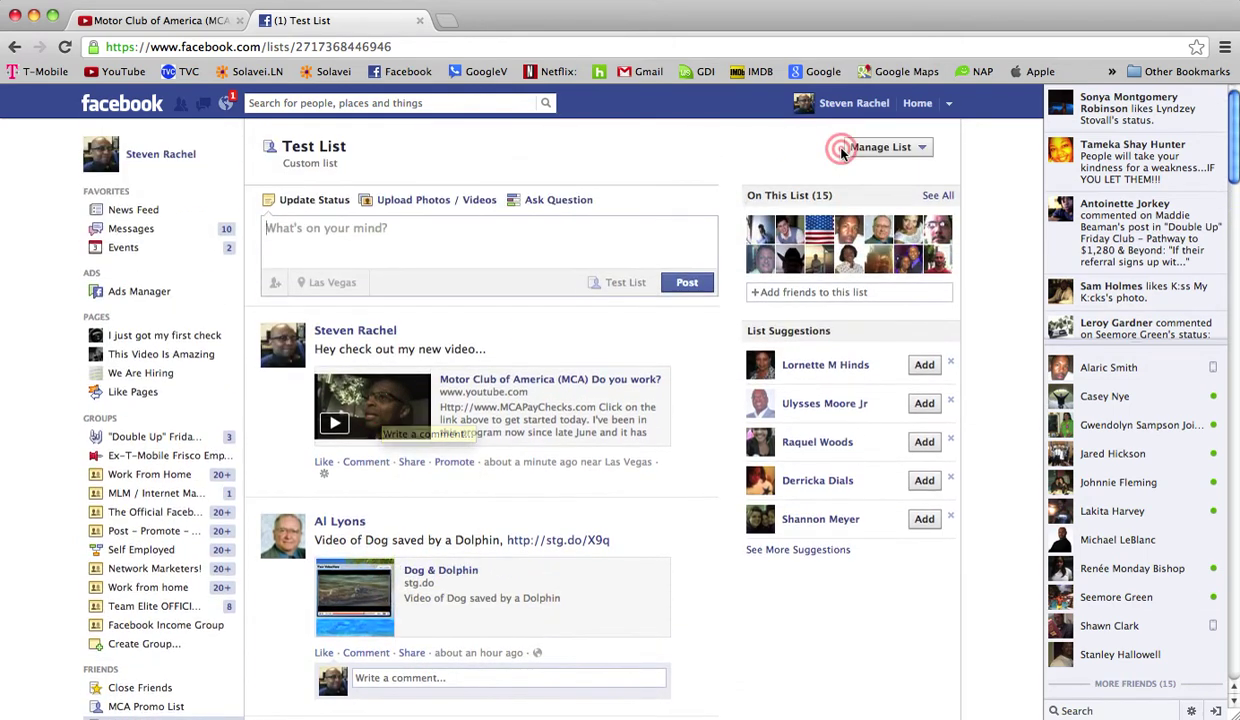
click(918, 108)
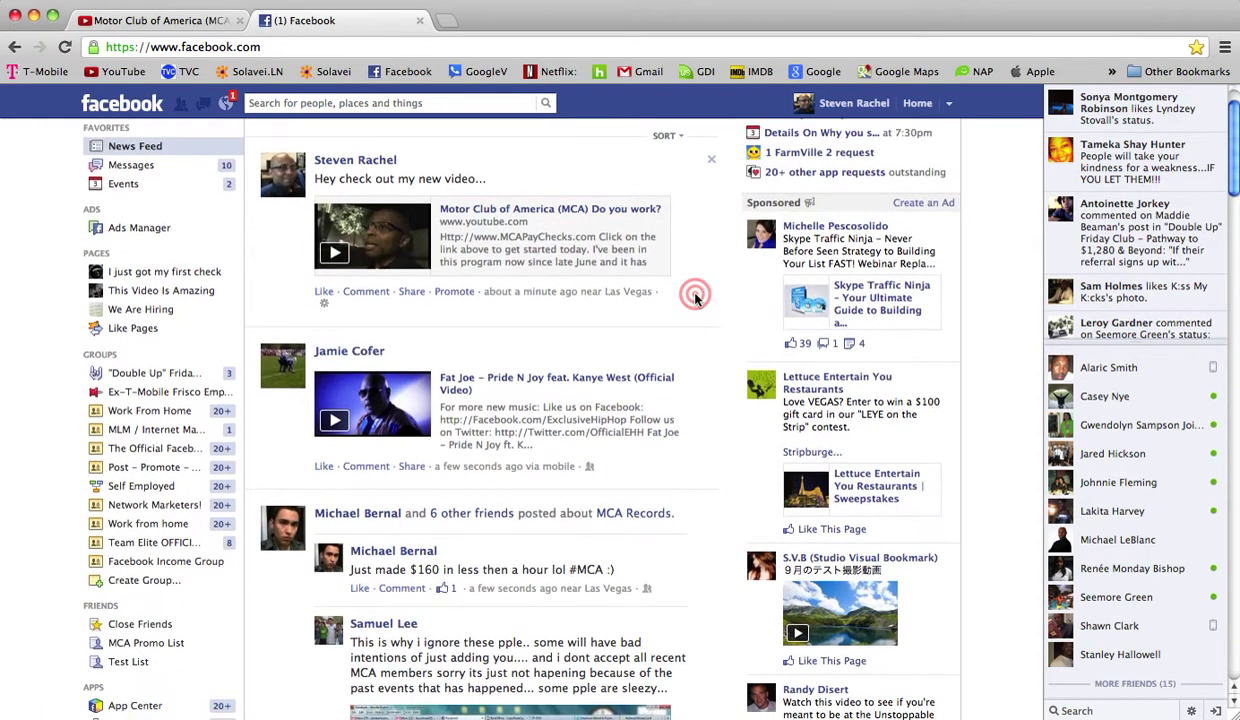
scroll(695, 296, down, 12)
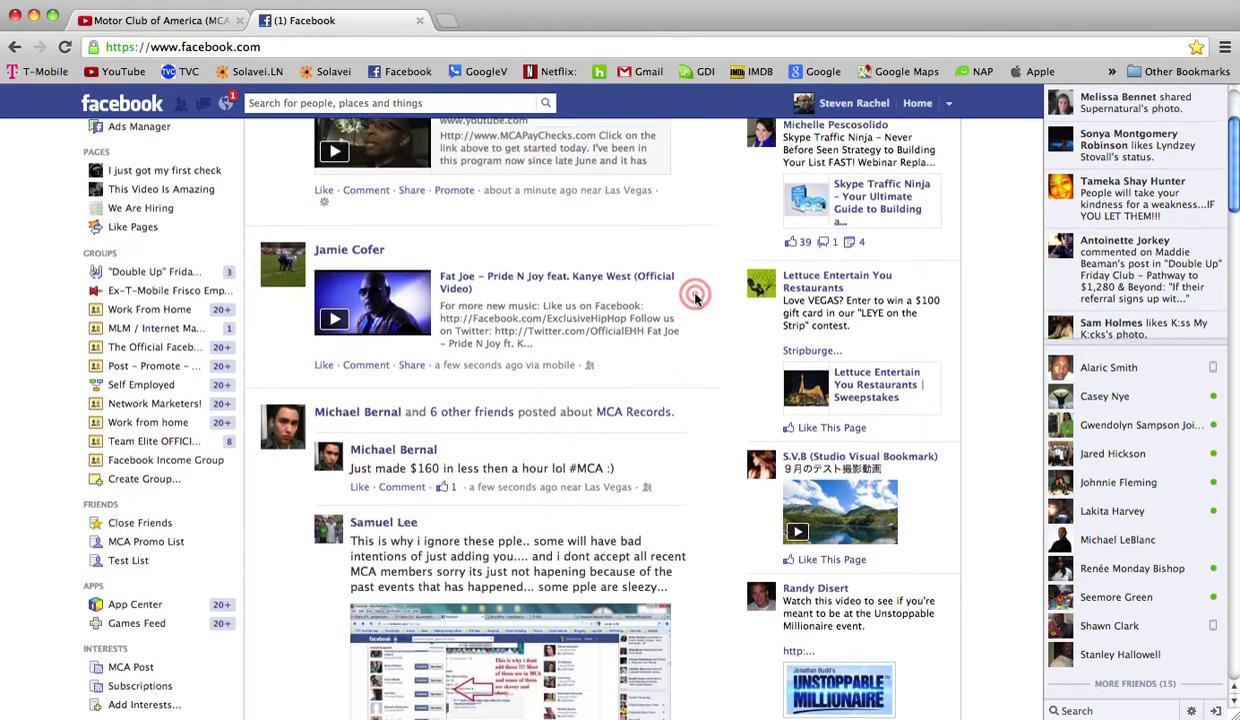
scroll(695, 296, down, 2)
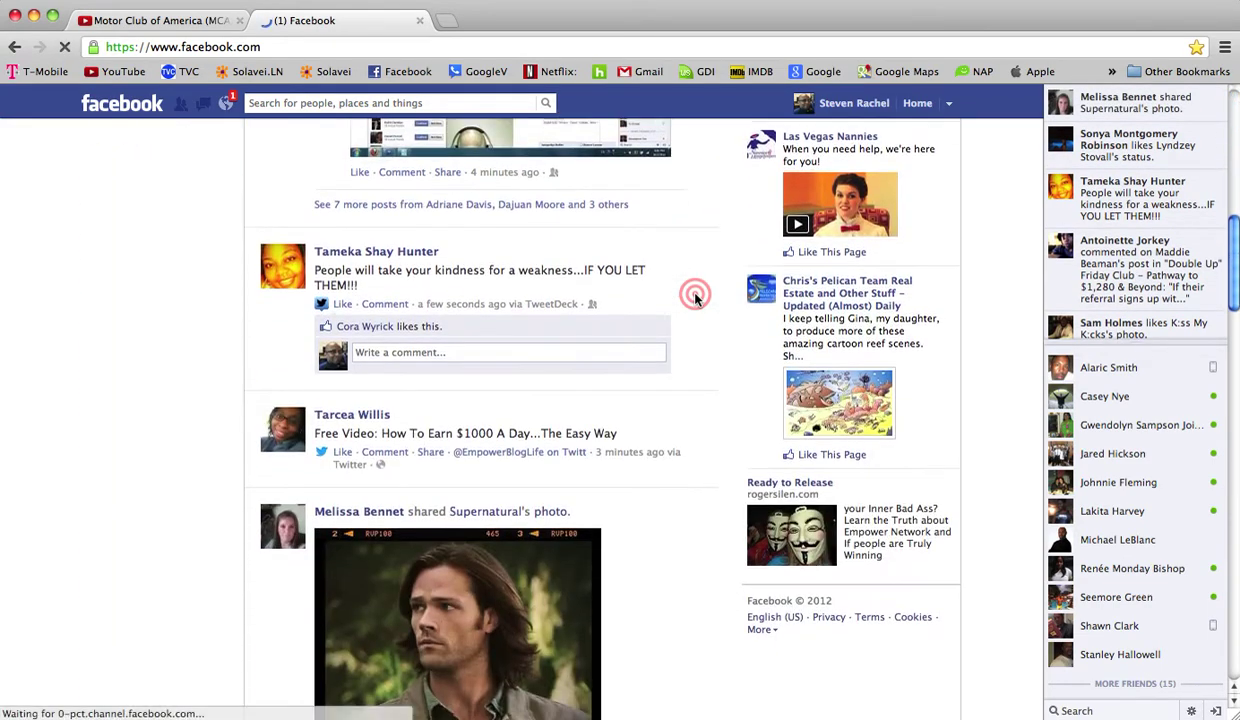
scroll(695, 296, up, 15)
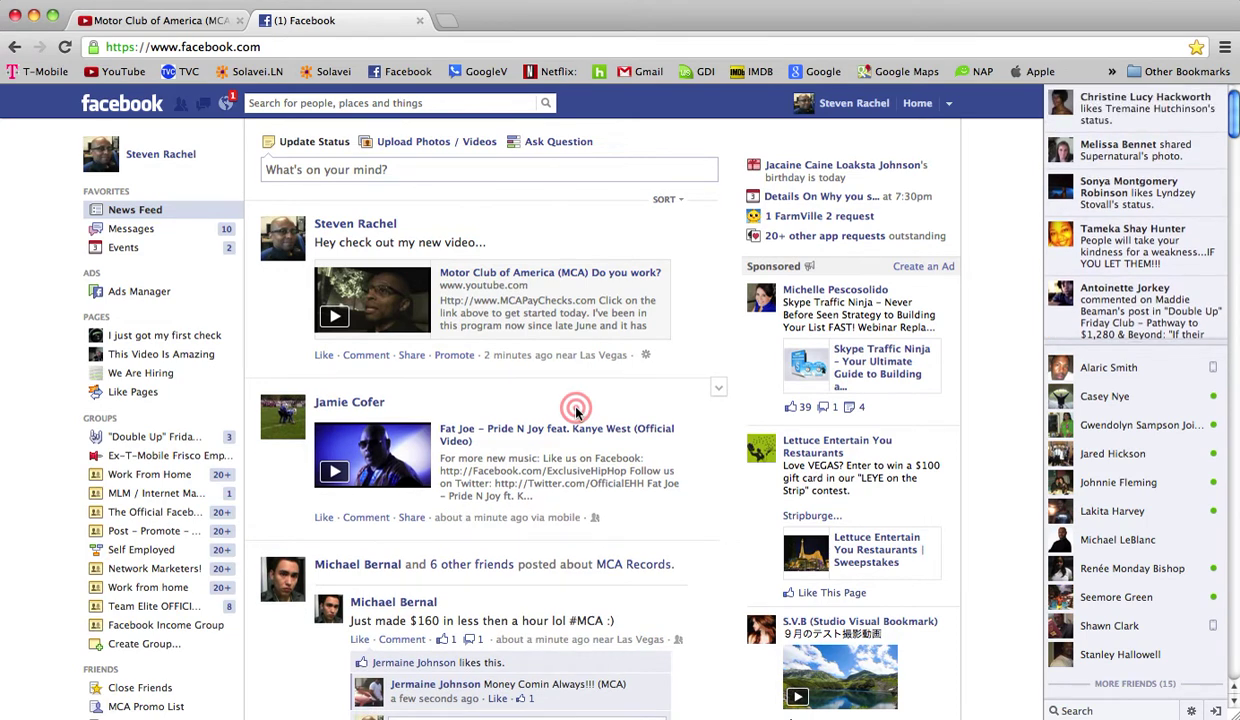
Scroll the left sidebar and open MORE beside Friends to list all friend lists
scroll(378, 440, down, 5)
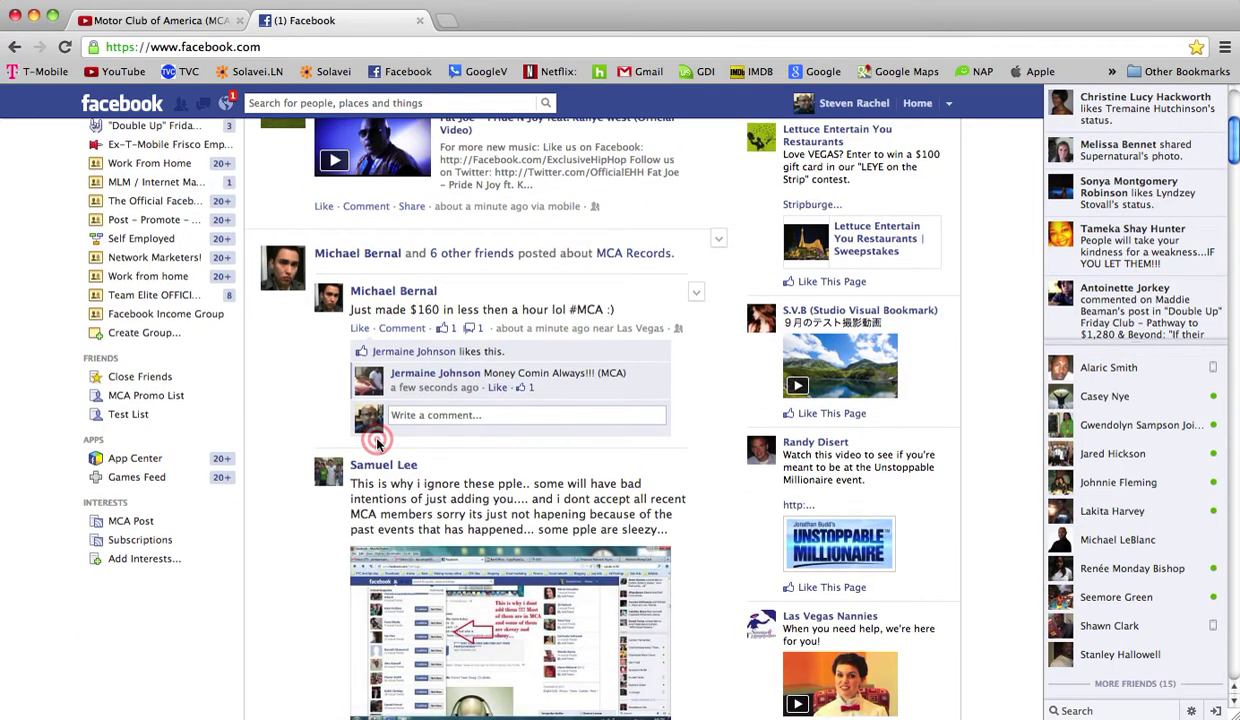
mouse_move(335, 463)
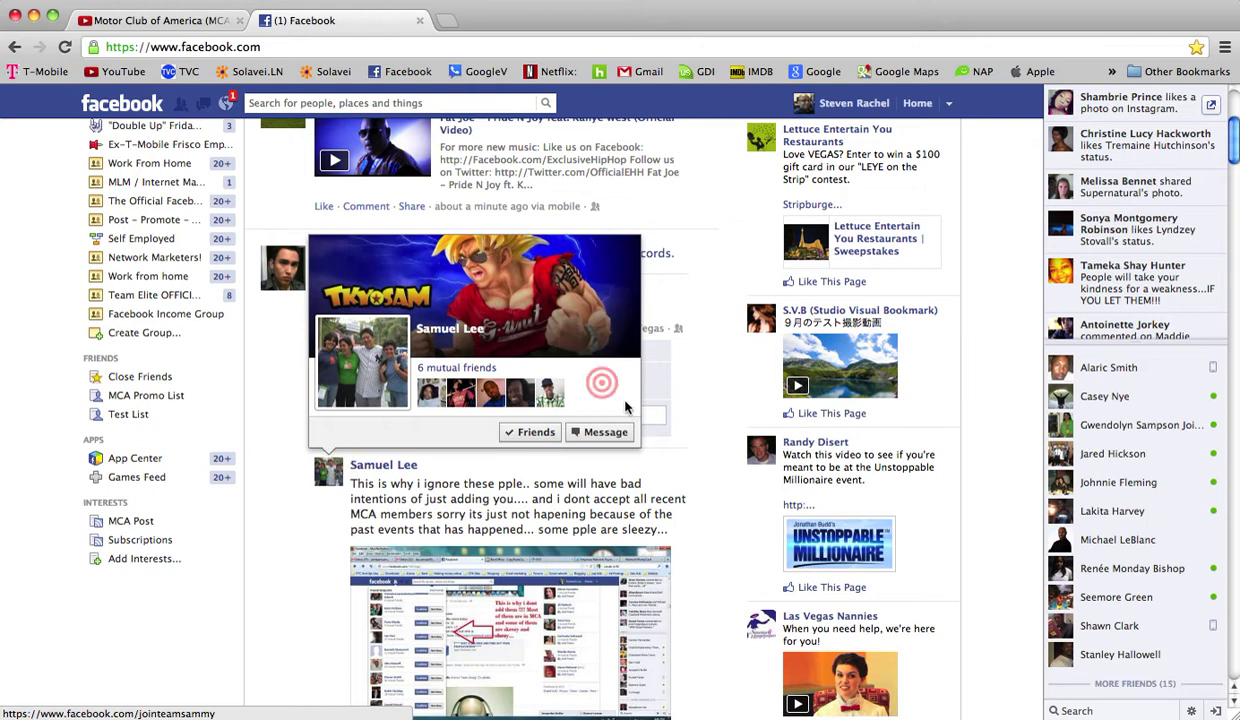
scroll(242, 405, down, 1)
scroll(242, 405, up, 1)
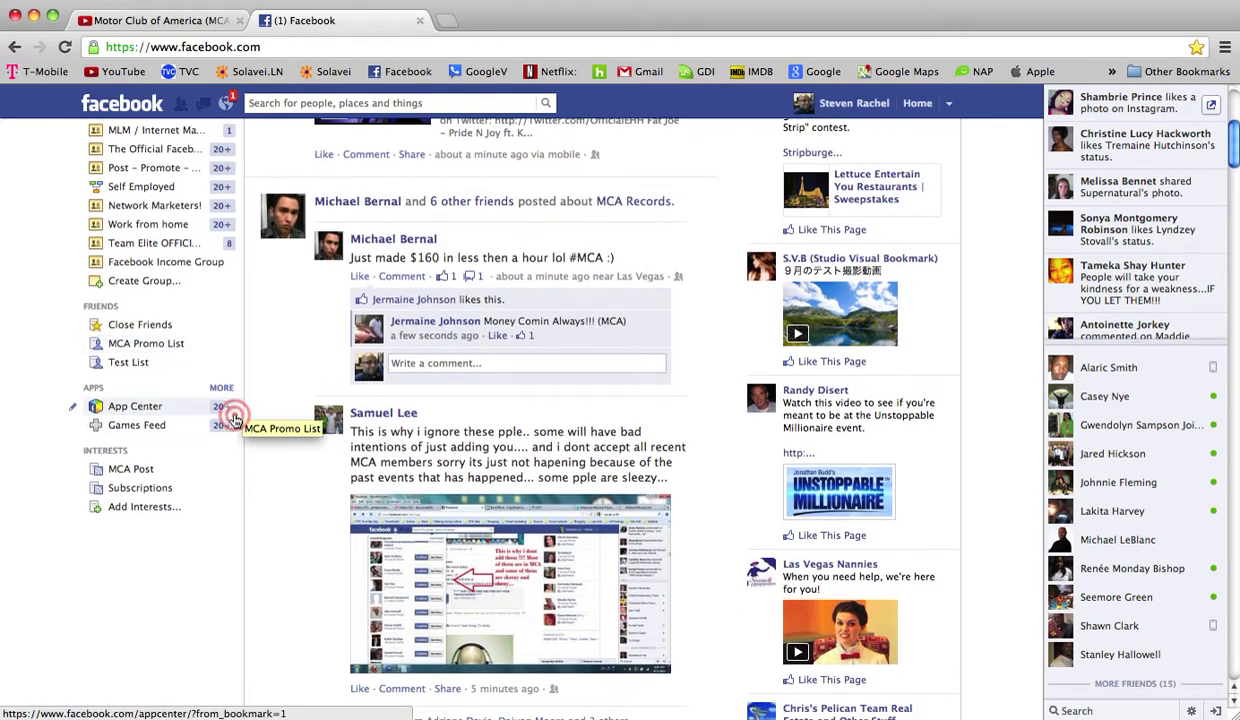
scroll(215, 397, up, 5)
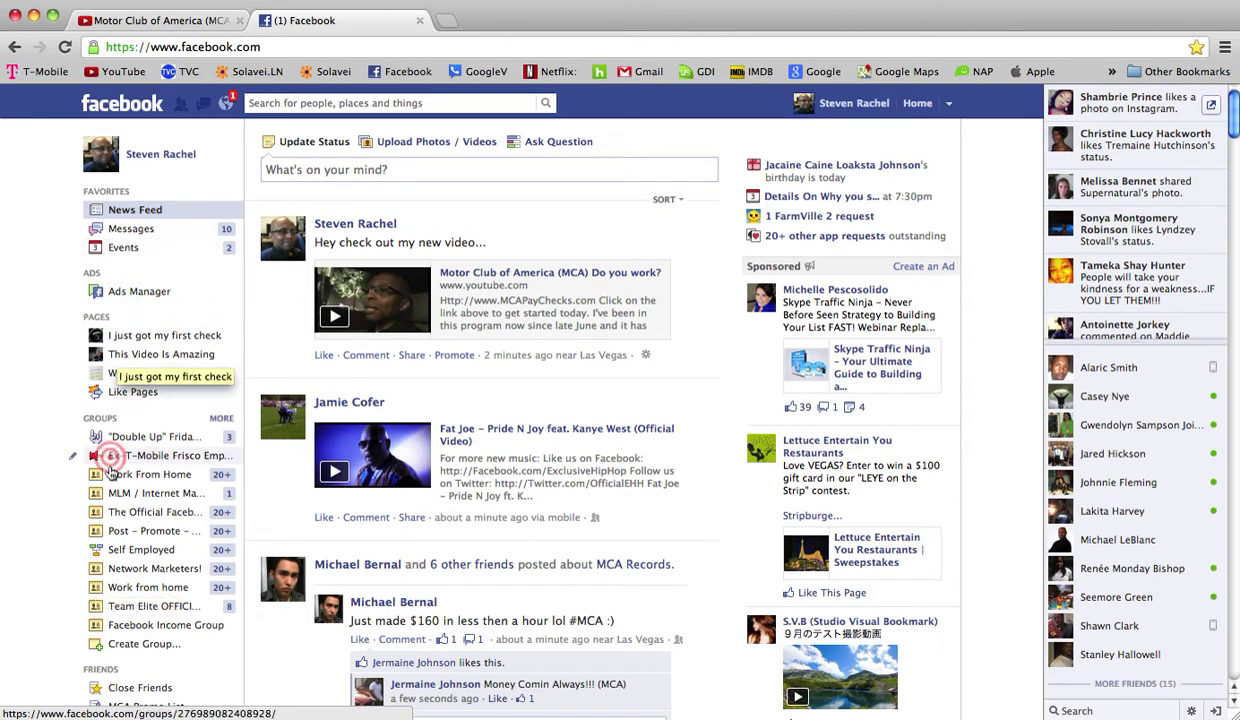
scroll(125, 545, down, 3)
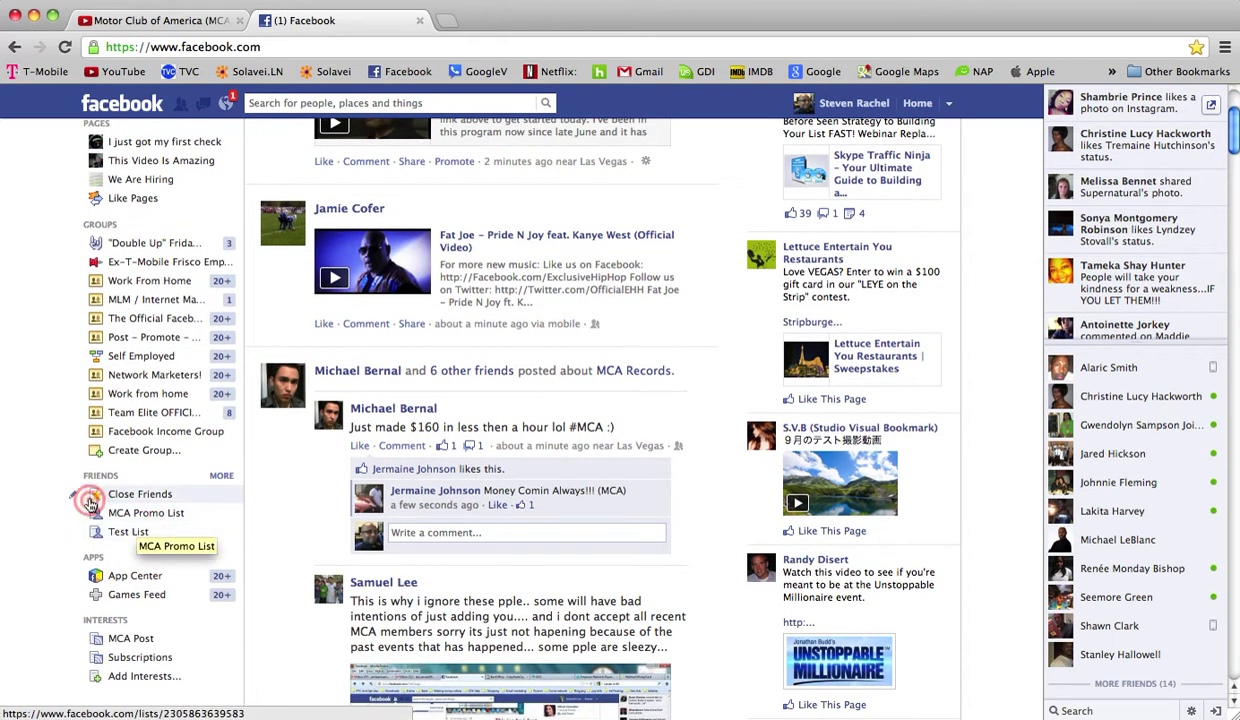
click(221, 478)
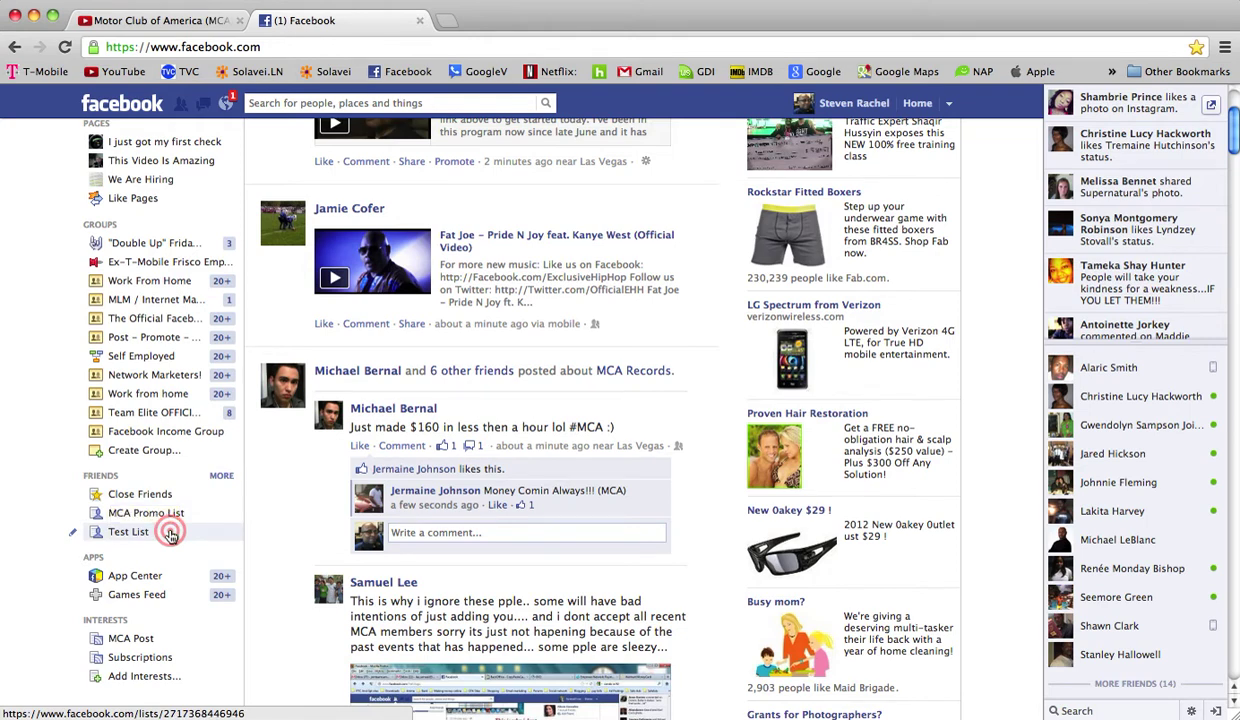
click(224, 478)
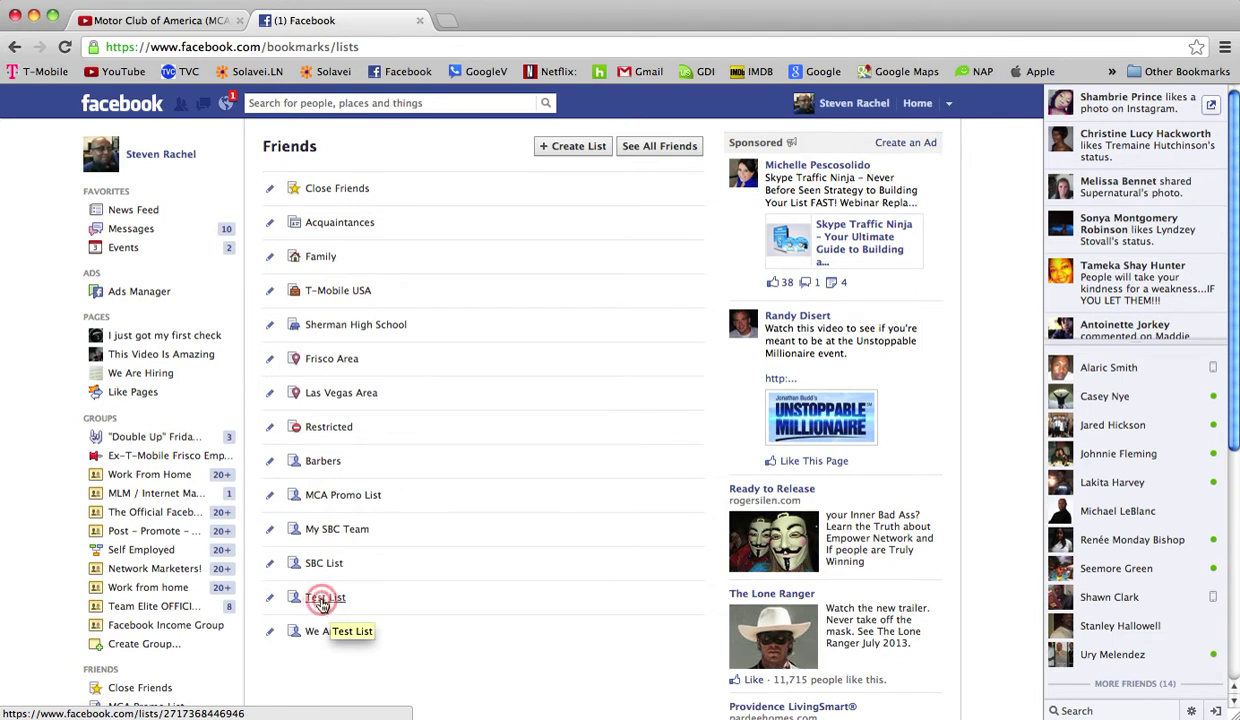
Open the Test List friend list, showing its 15 friends
click(322, 600)
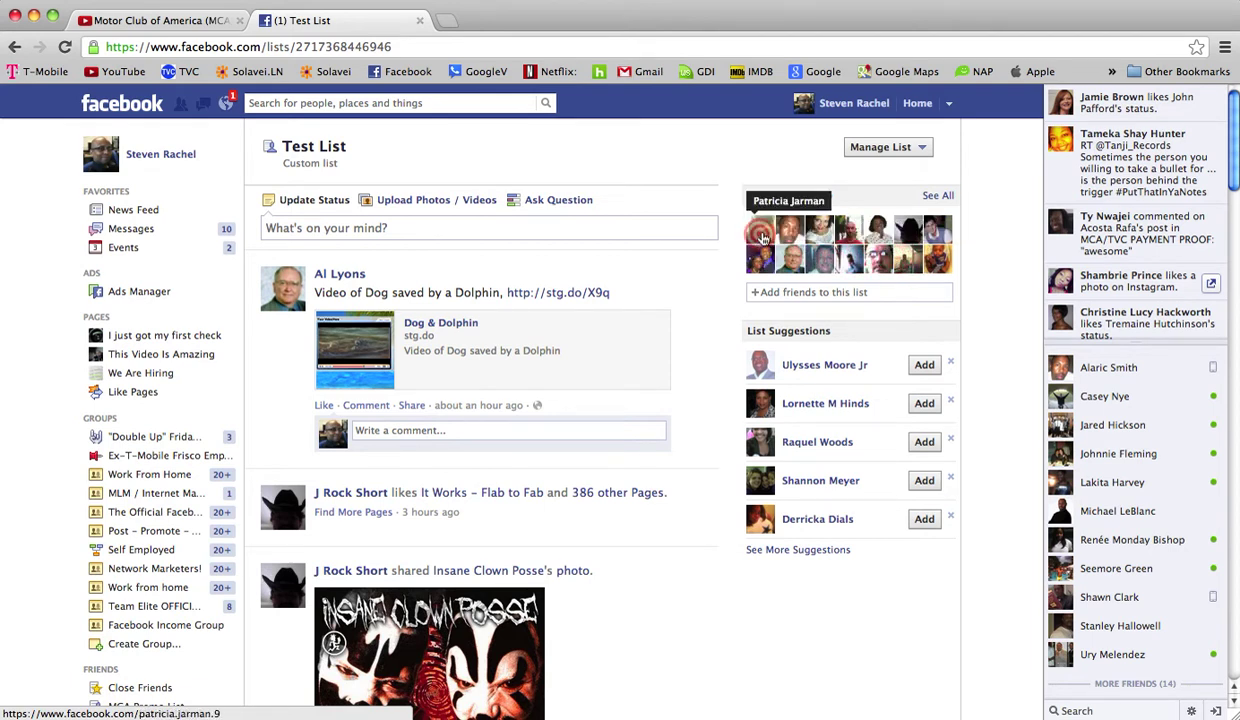
click(913, 303)
click(895, 252)
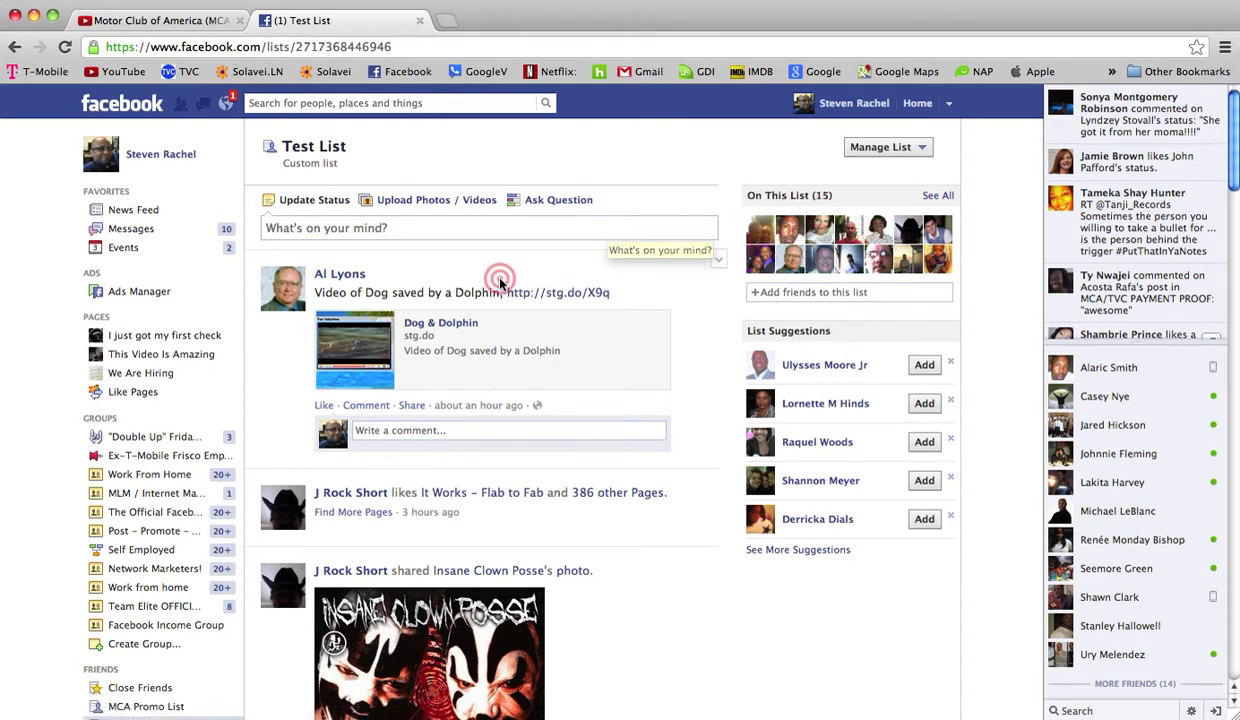
From the all friend lists page, start creating a new list named MCA Training
scroll(320, 352, down, 3)
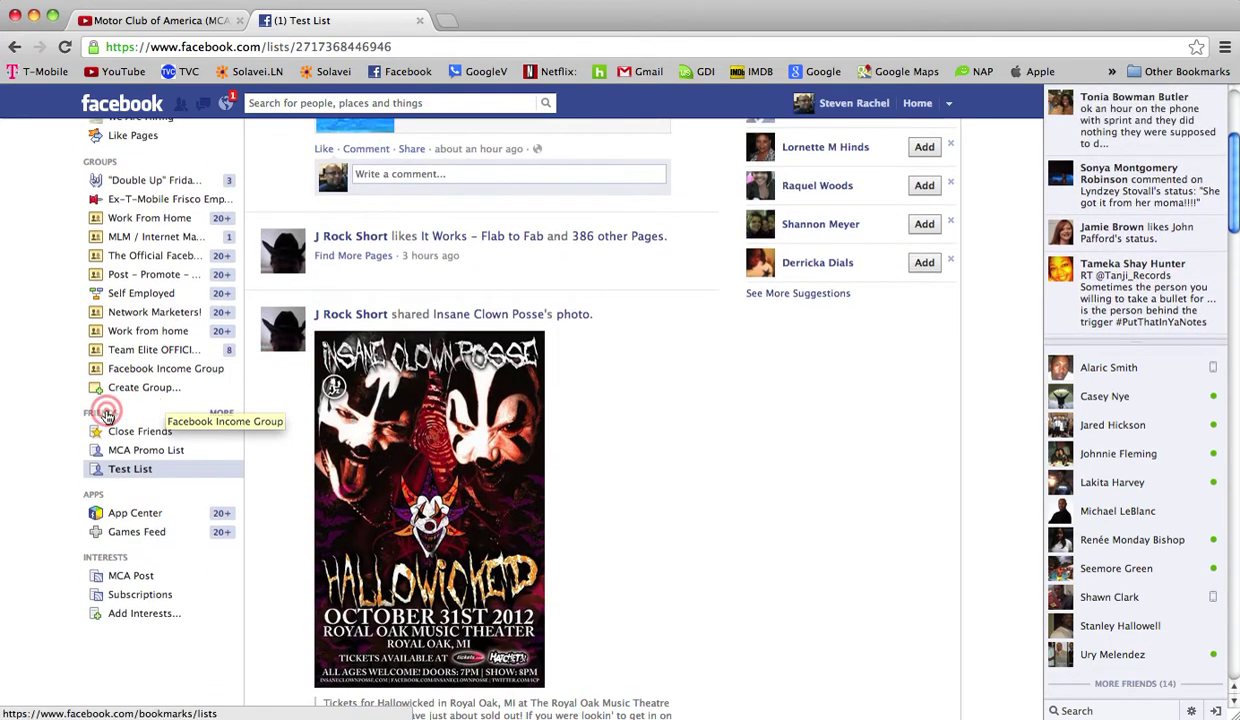
click(222, 413)
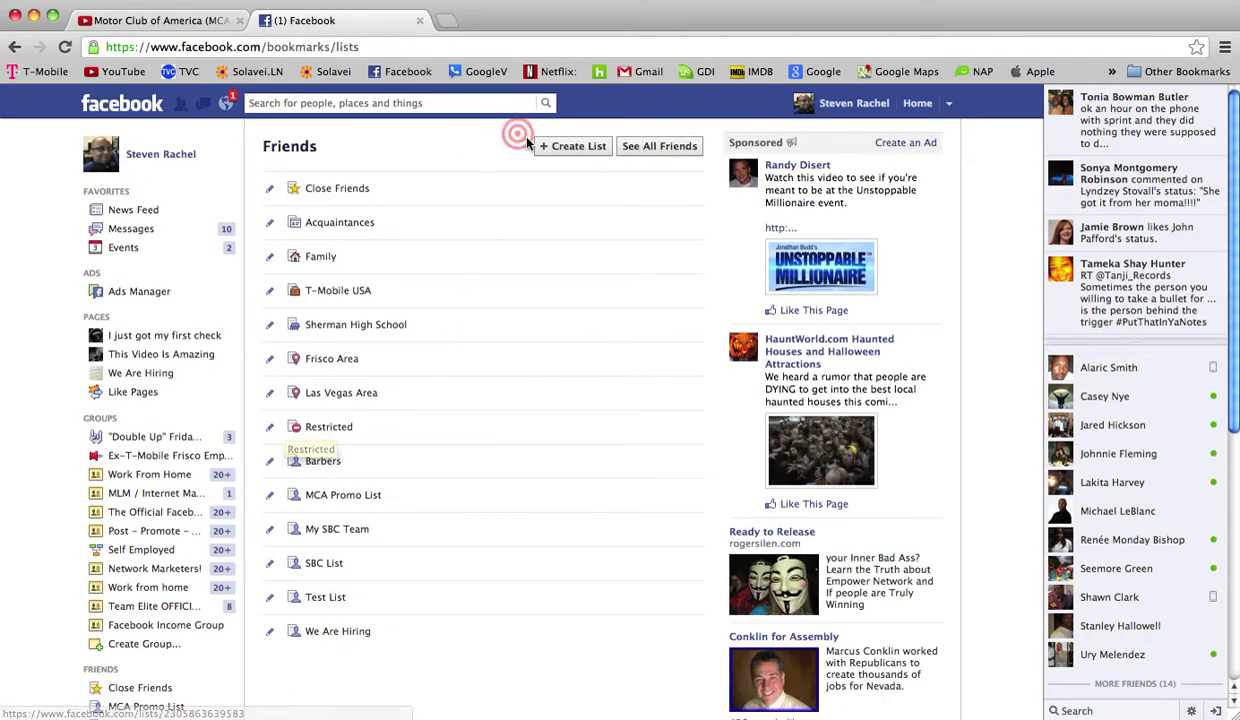
click(575, 148)
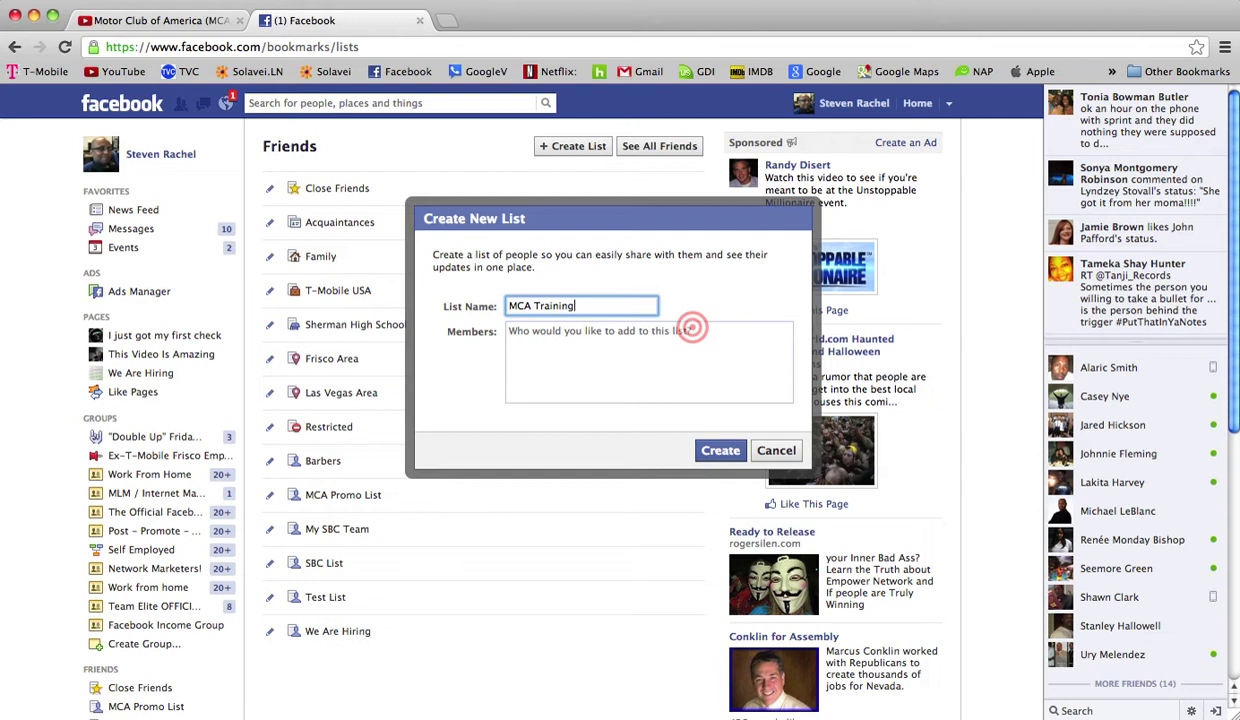
Confirm creation of the 'MCA Training' custom list and scroll its still-empty page back to the top
click(719, 455)
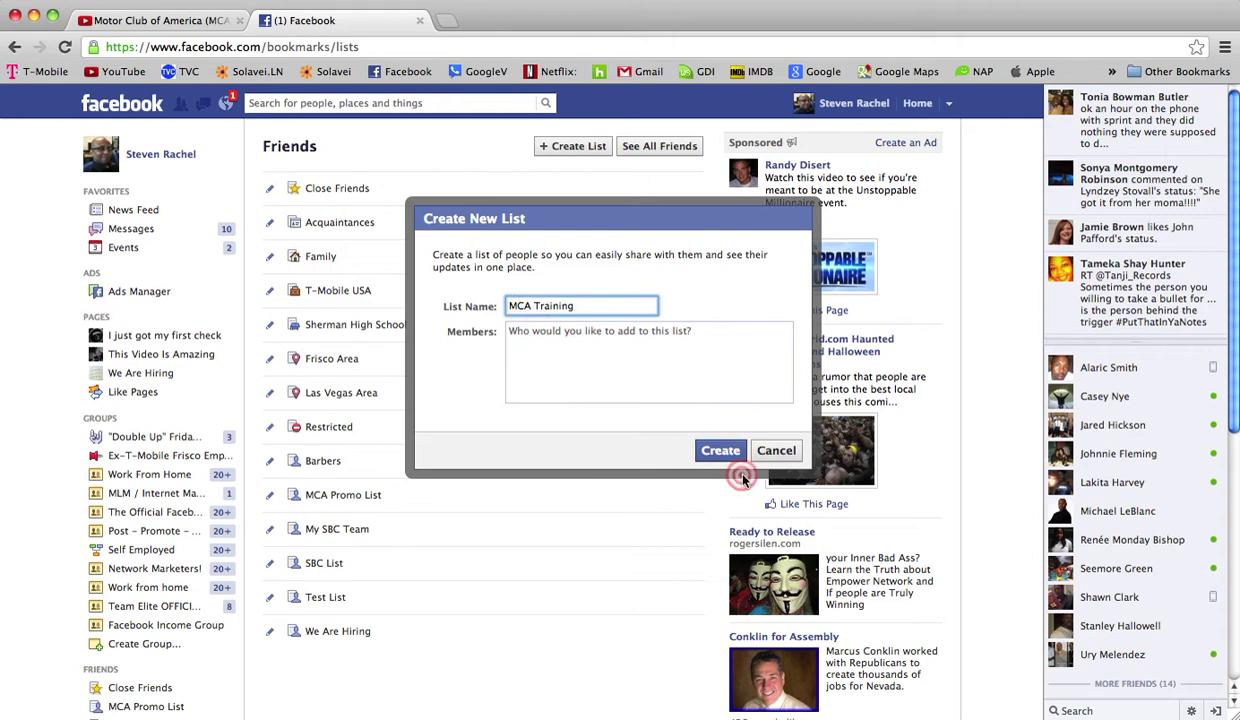
click(718, 452)
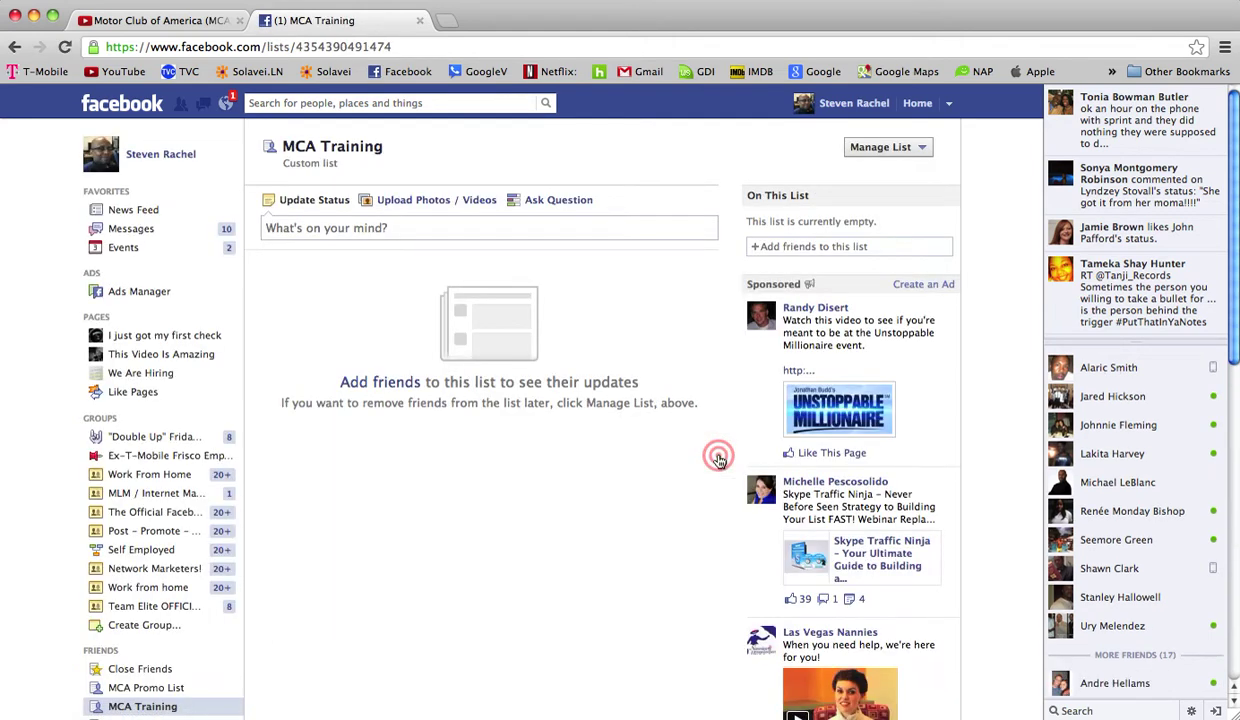
scroll(290, 468, down, 2)
scroll(289, 473, down, 3)
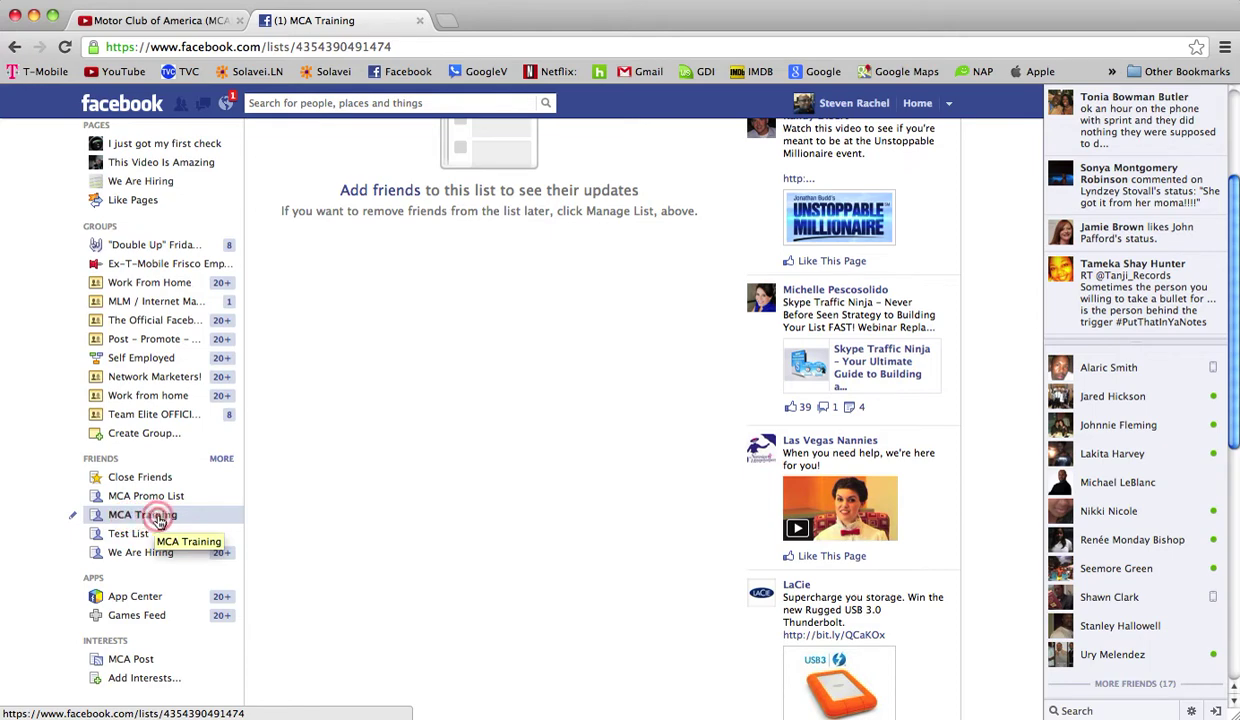
scroll(390, 466, up, 5)
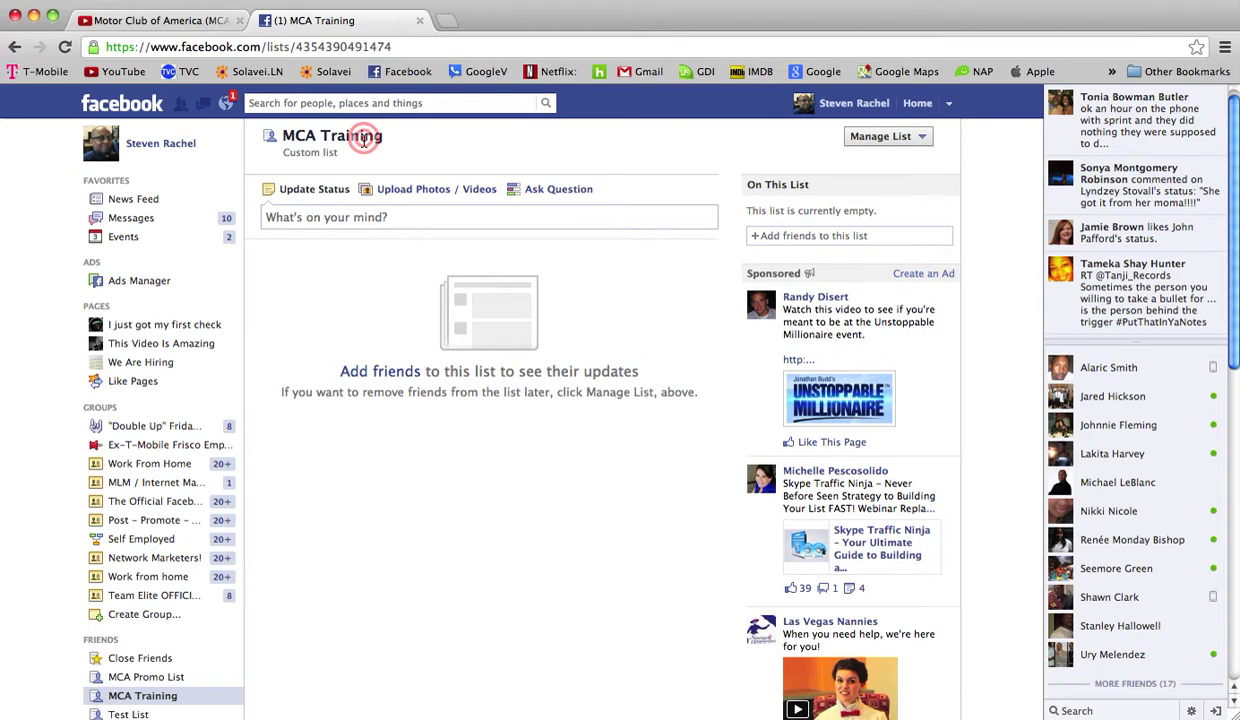
Open the MCA Training friend picker and tick the first batch of friends in the grid
click(368, 376)
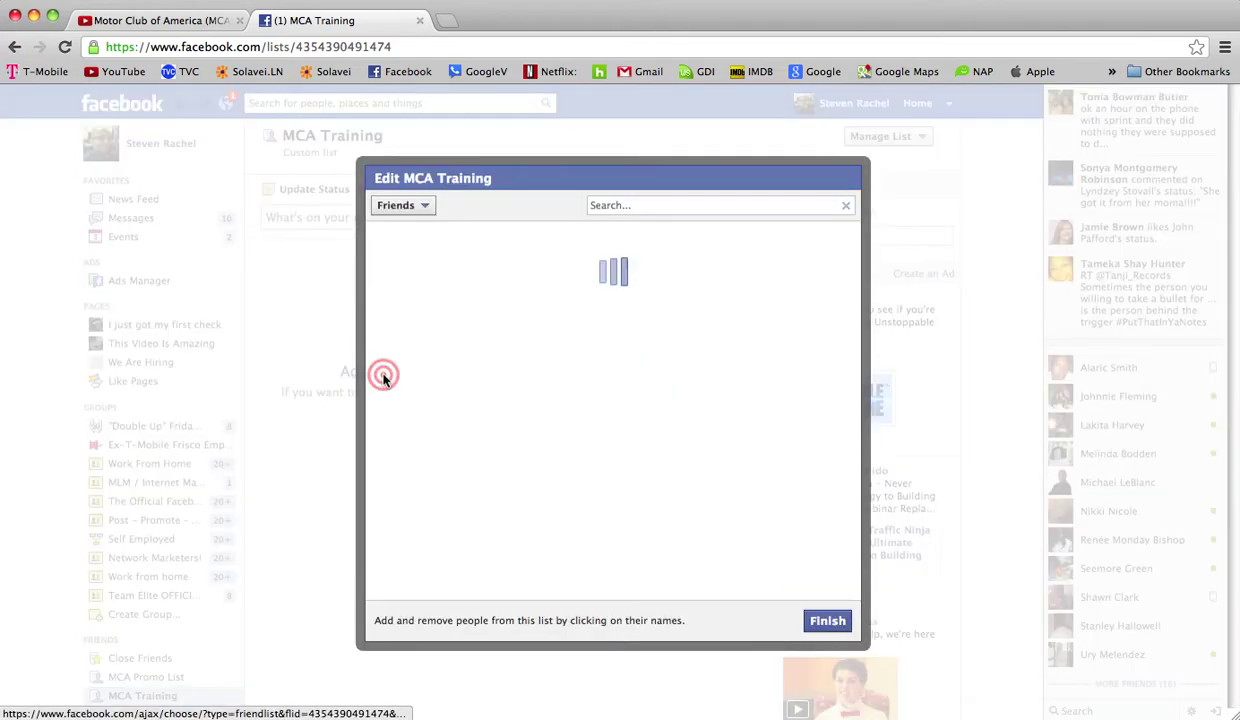
click(611, 352)
scroll(611, 352, down, 10)
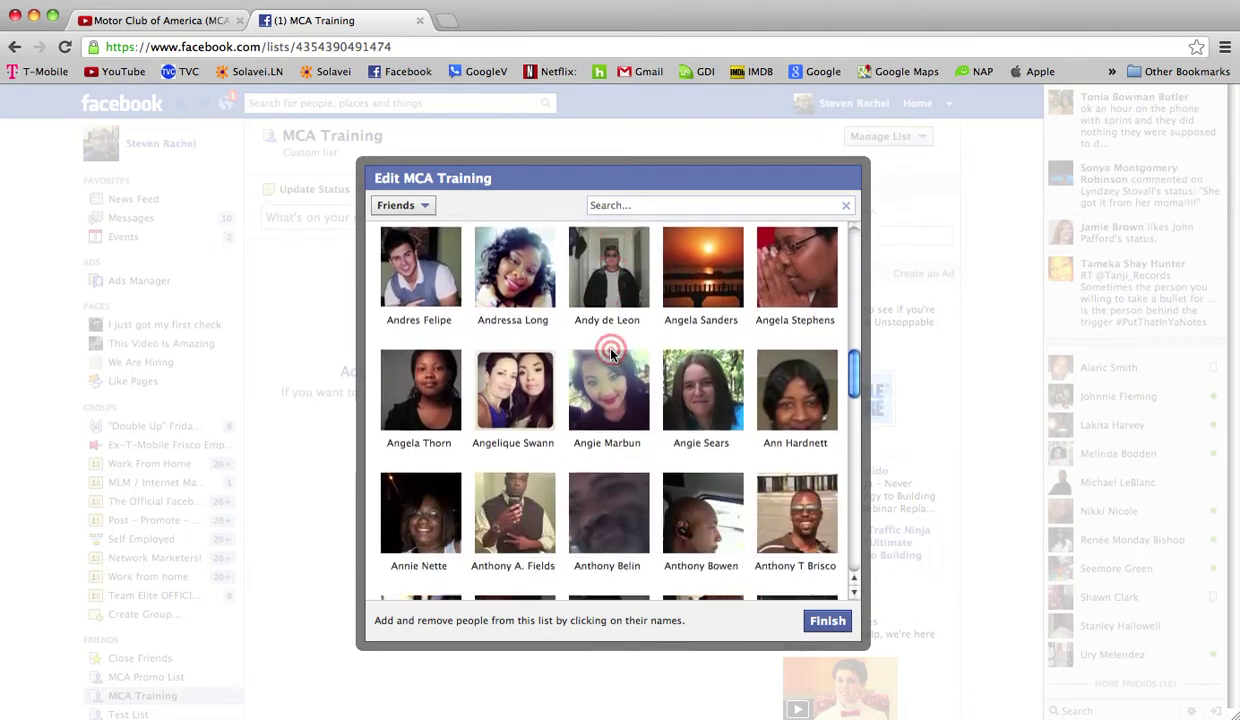
scroll(611, 352, up, 5)
scroll(611, 352, up, 5)
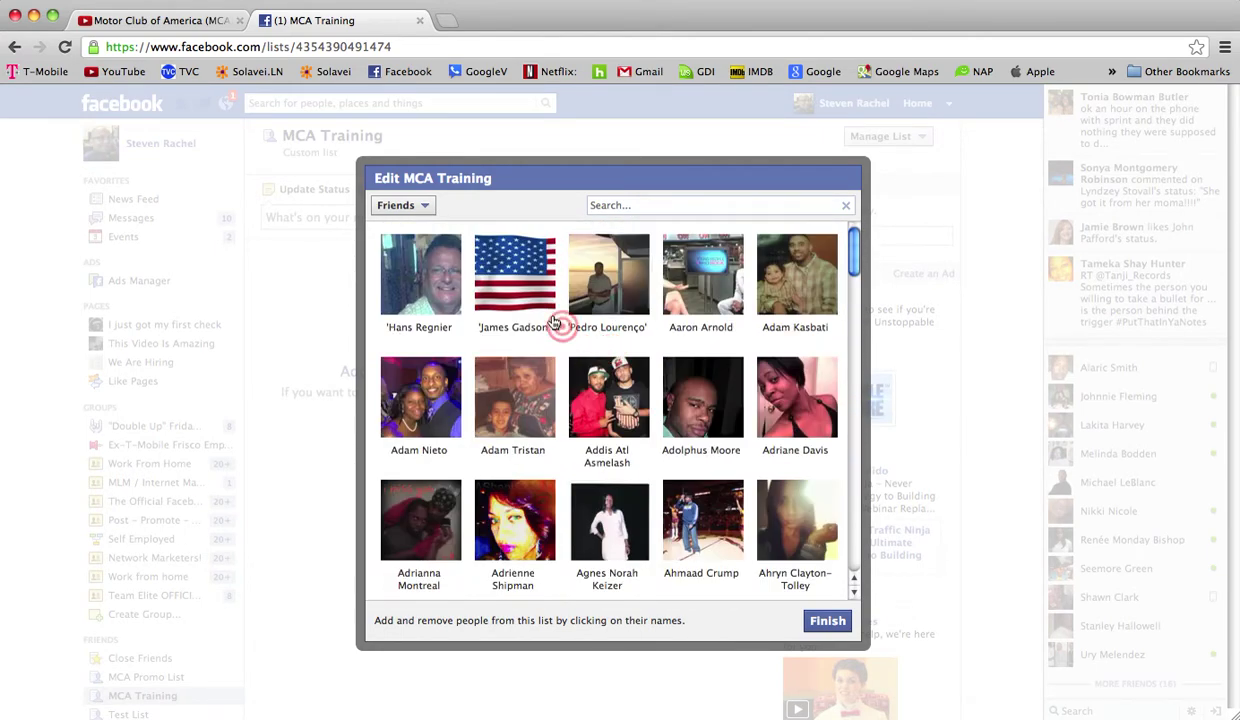
click(418, 265)
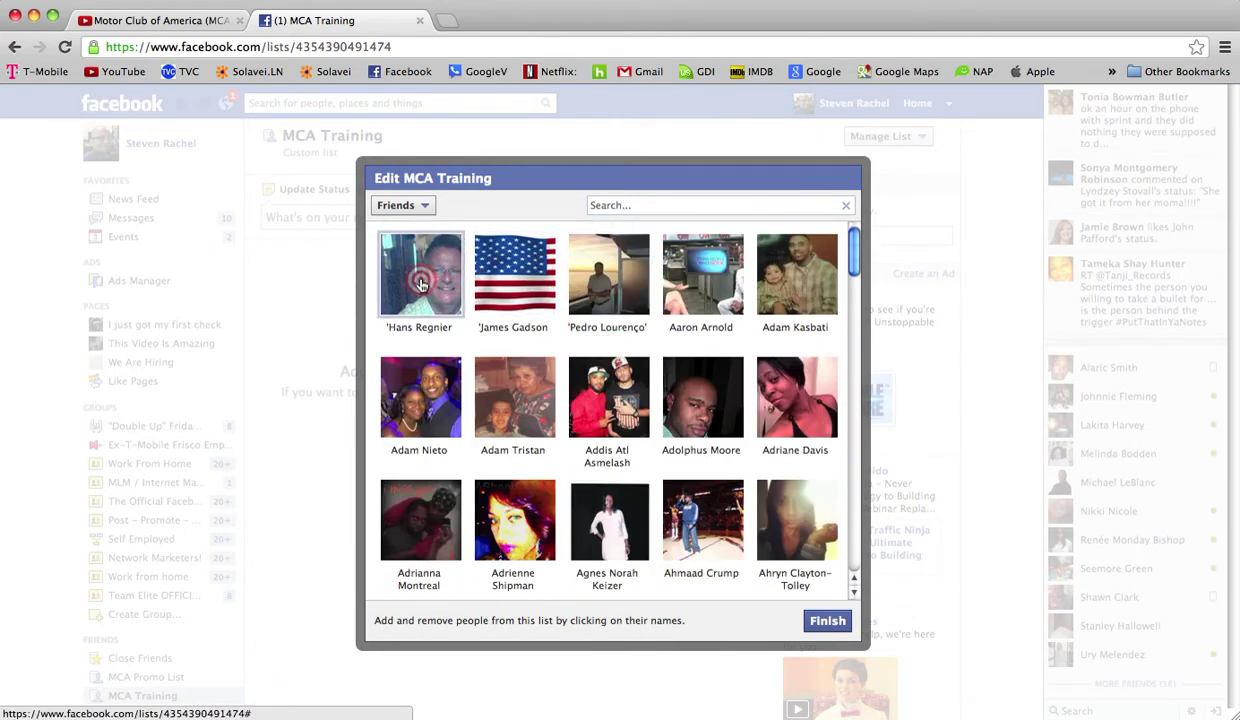
click(531, 289)
click(608, 275)
click(608, 397)
click(500, 505)
click(420, 505)
scroll(689, 375, down, 3)
click(692, 372)
click(795, 372)
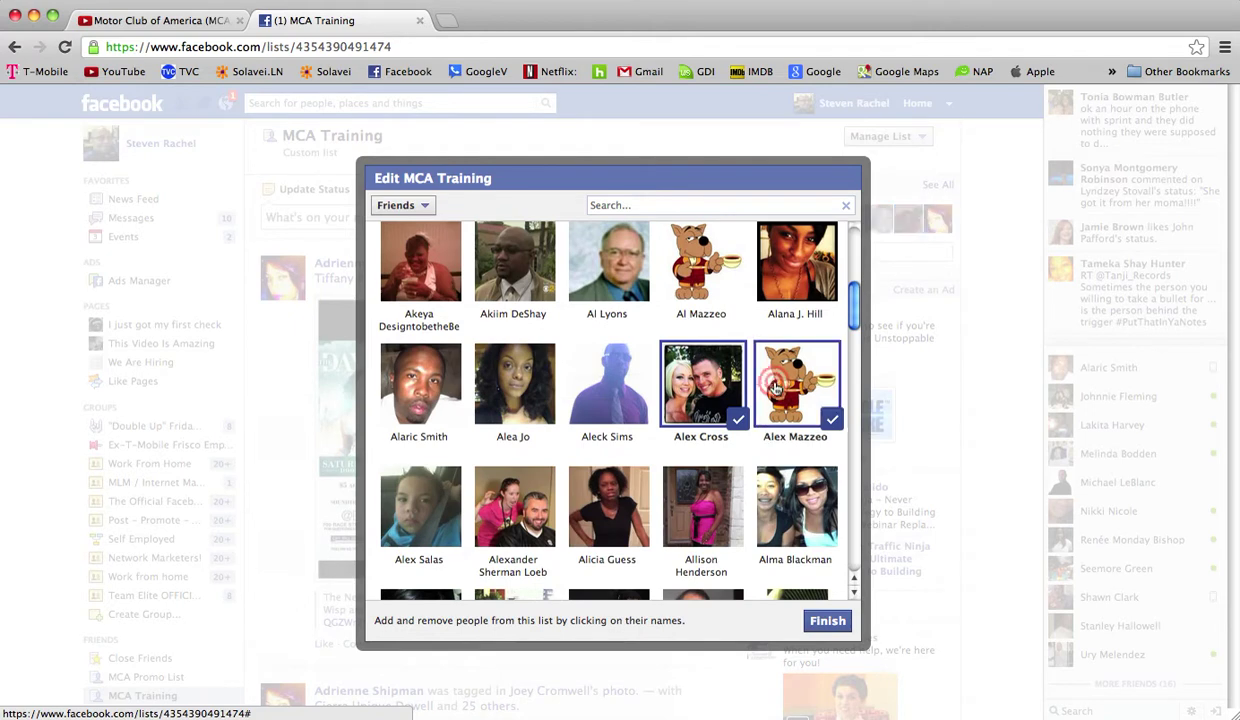
scroll(700, 340, down, 1)
scroll(656, 305, down, 5)
Scroll further down the grid and tick more friends for MCA Training
click(513, 355)
click(700, 470)
scroll(600, 420, down, 5)
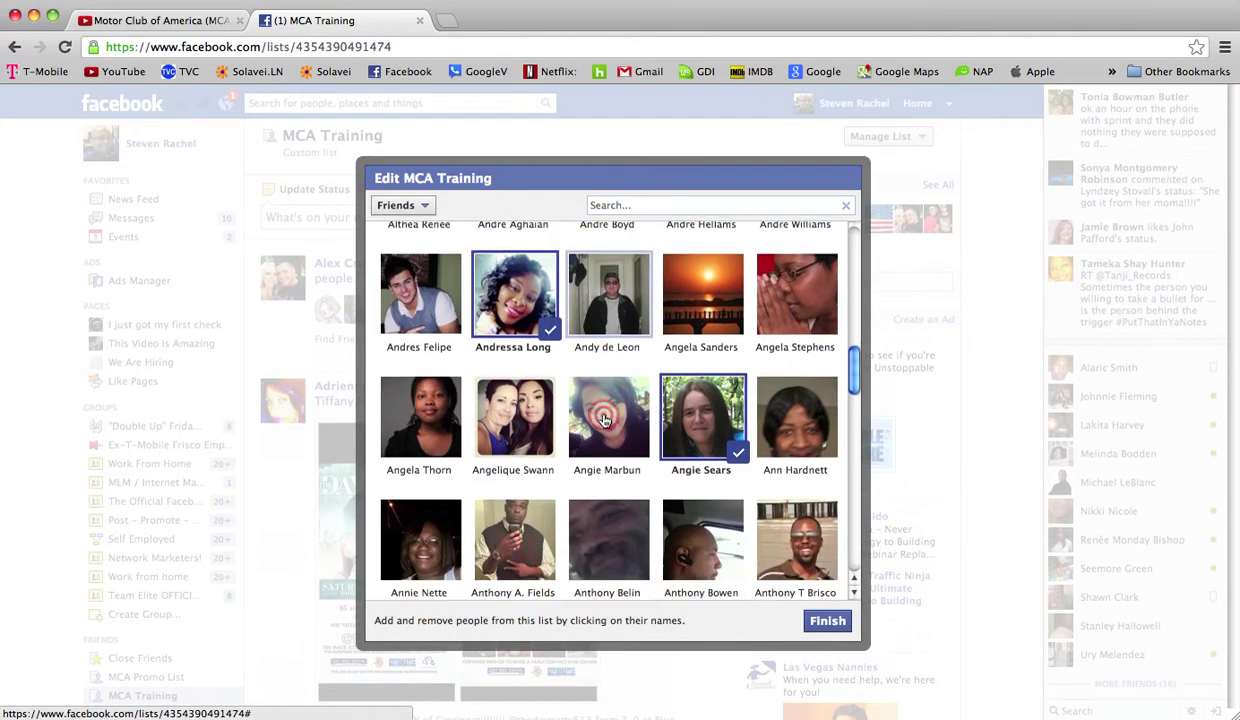
click(513, 392)
click(600, 368)
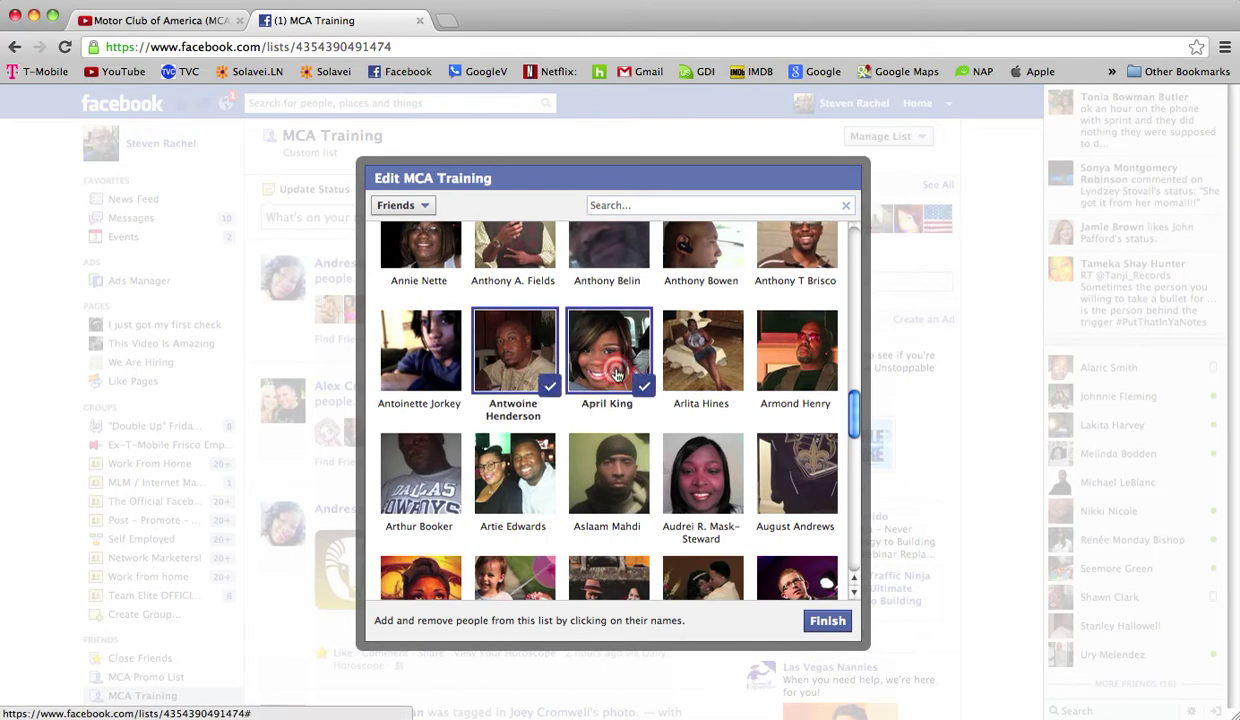
click(665, 452)
scroll(648, 447, down, 5)
click(490, 405)
click(435, 410)
click(787, 430)
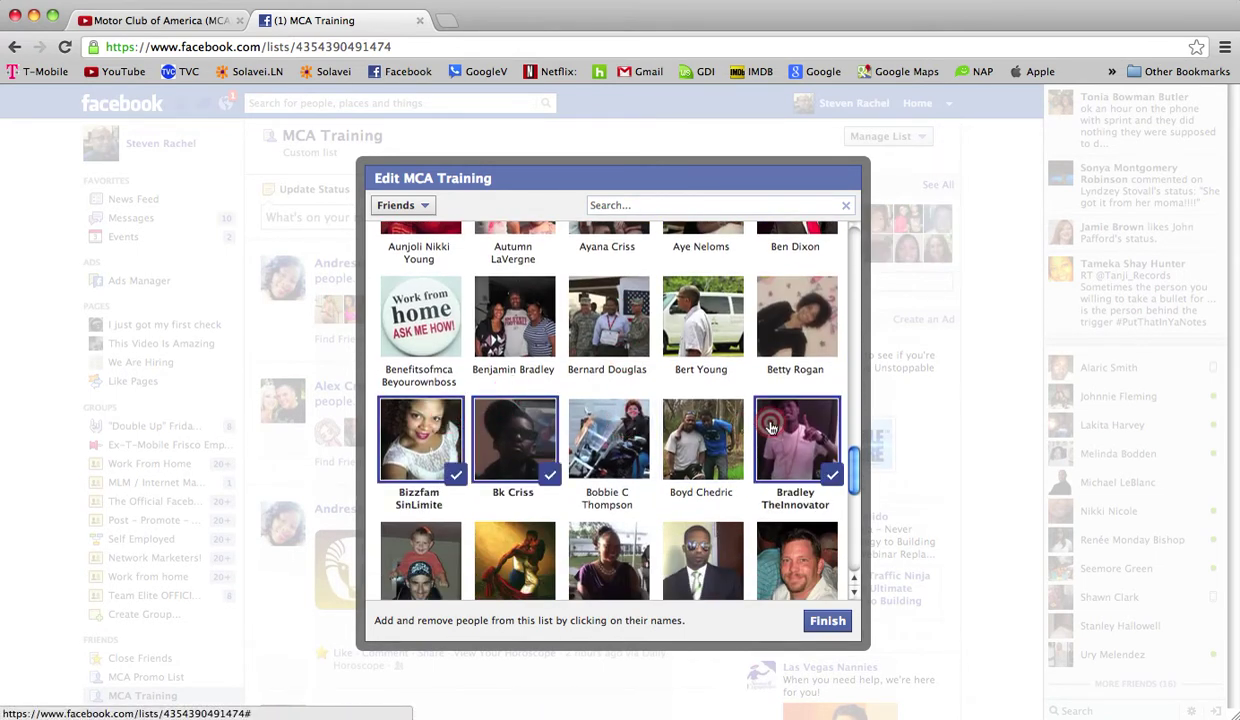
scroll(787, 432, down, 3)
click(787, 432)
click(600, 420)
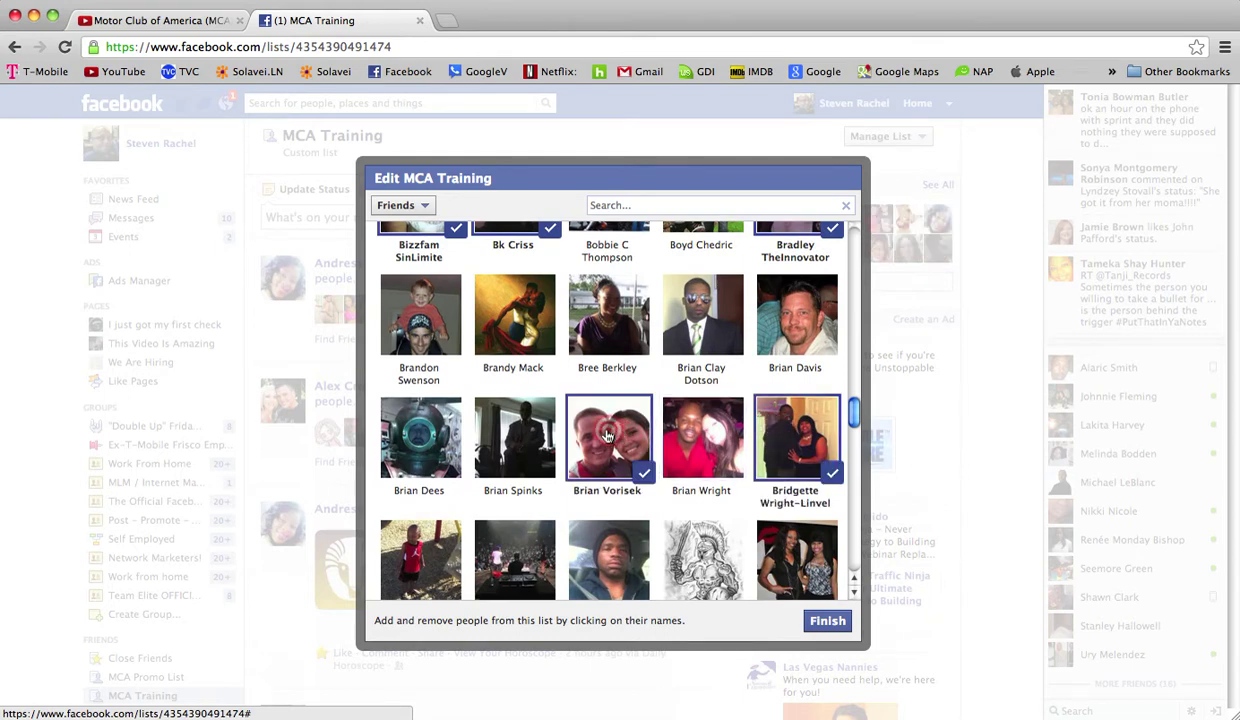
scroll(598, 420, down, 3)
click(426, 416)
click(610, 418)
Tick the remaining friends in the lower rows and finish, bringing the list to 29 people
scroll(765, 412, down, 5)
click(768, 412)
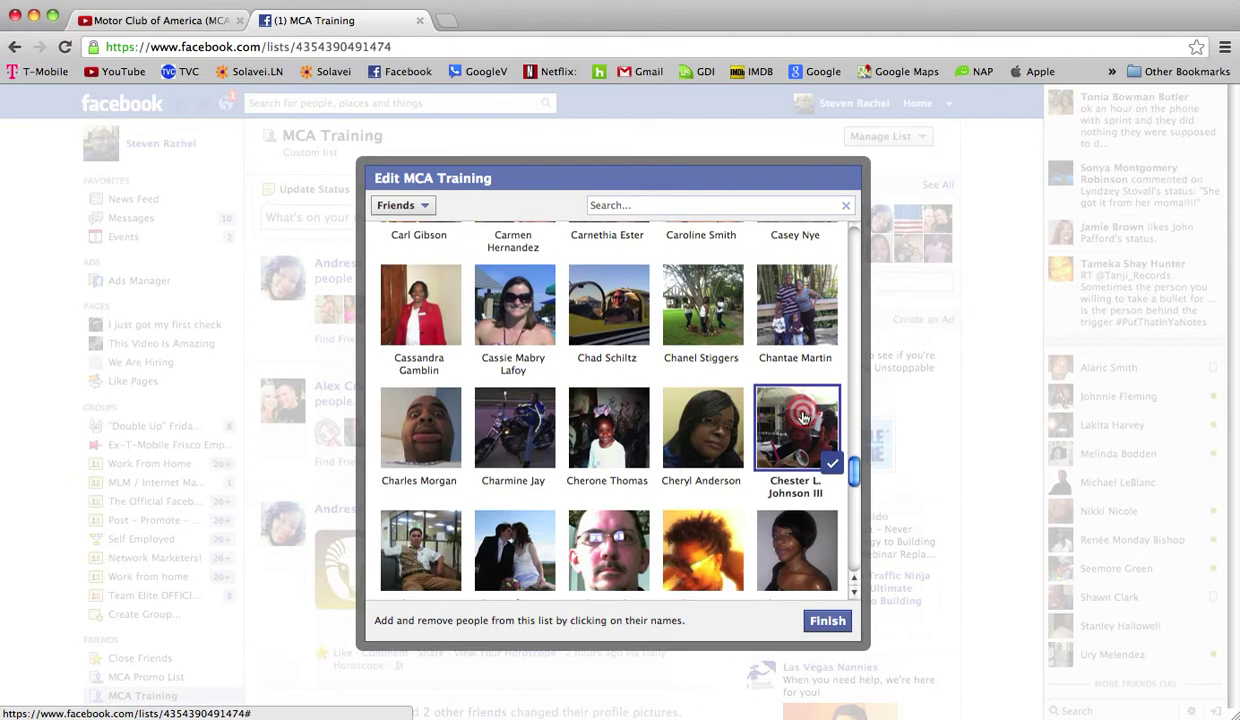
click(700, 420)
click(634, 425)
click(522, 420)
click(425, 420)
click(449, 533)
click(515, 538)
click(620, 520)
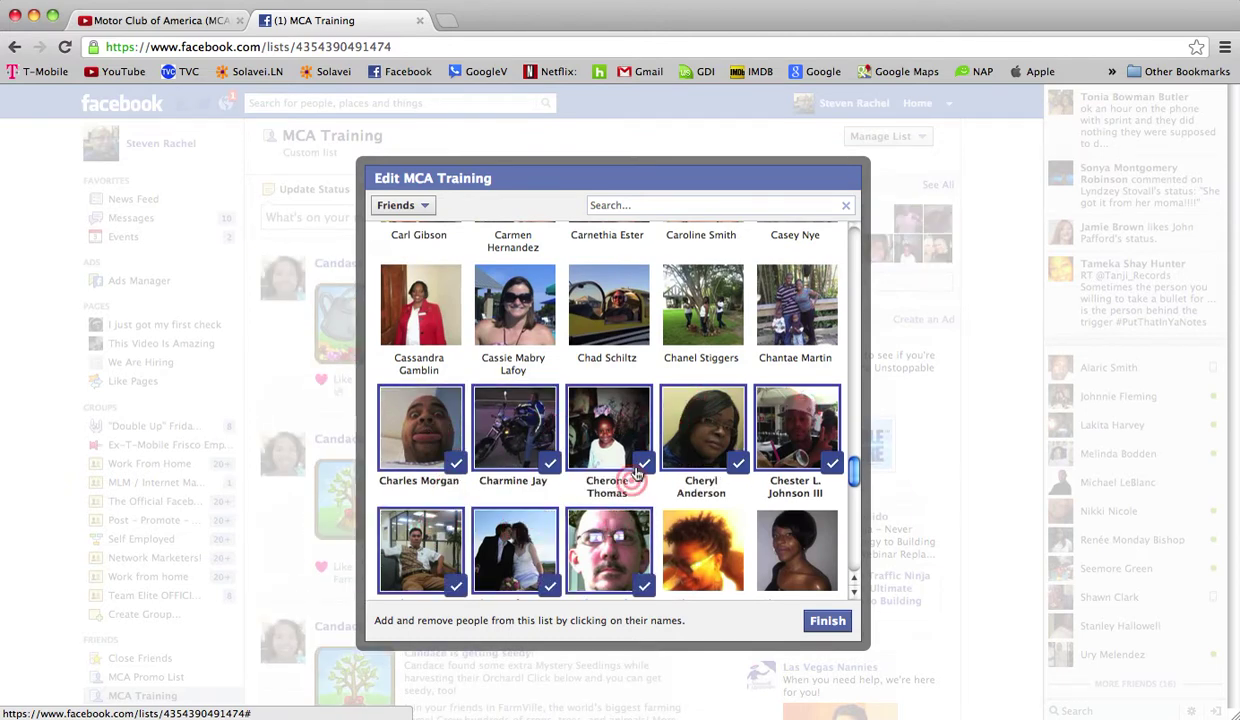
scroll(630, 510, down, 2)
click(735, 543)
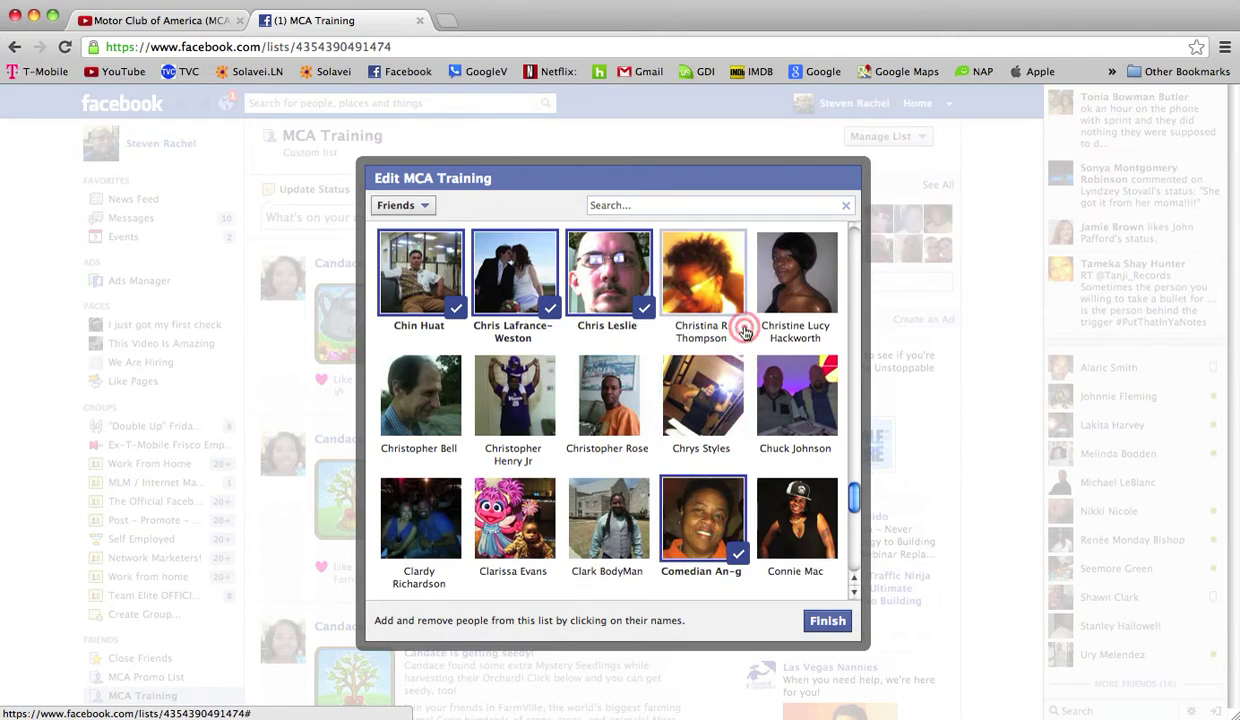
scroll(800, 445, down, 2)
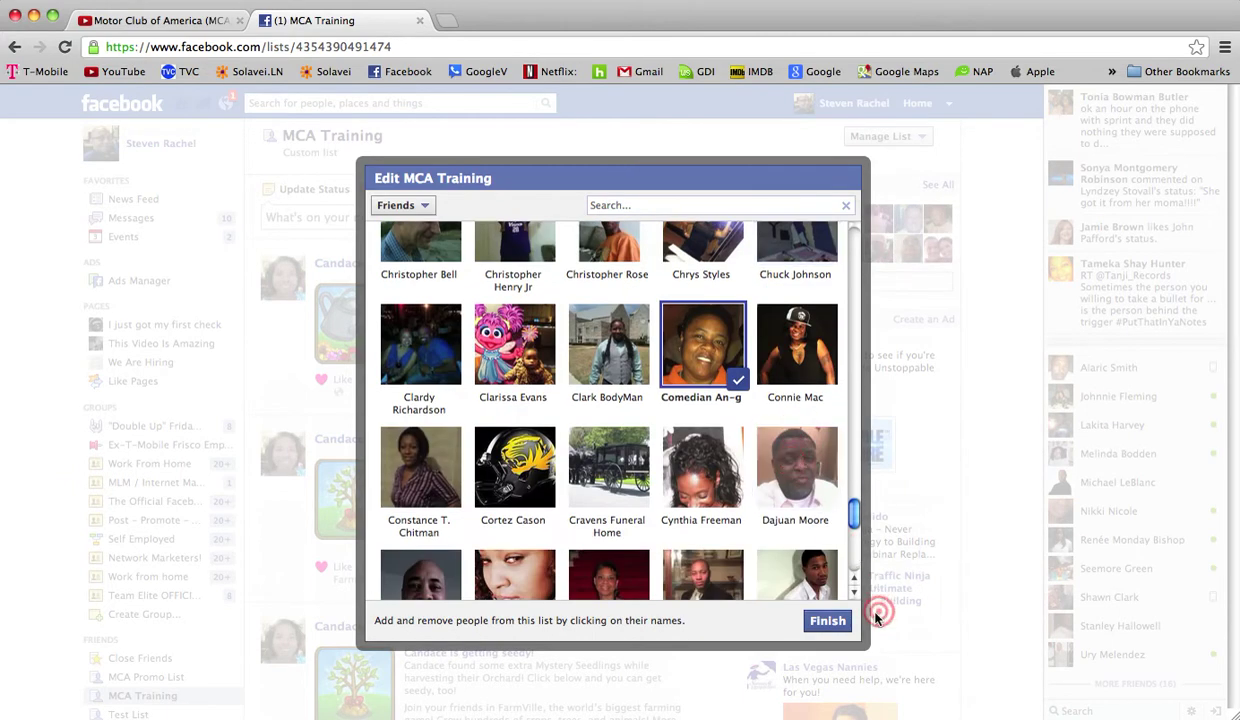
click(825, 624)
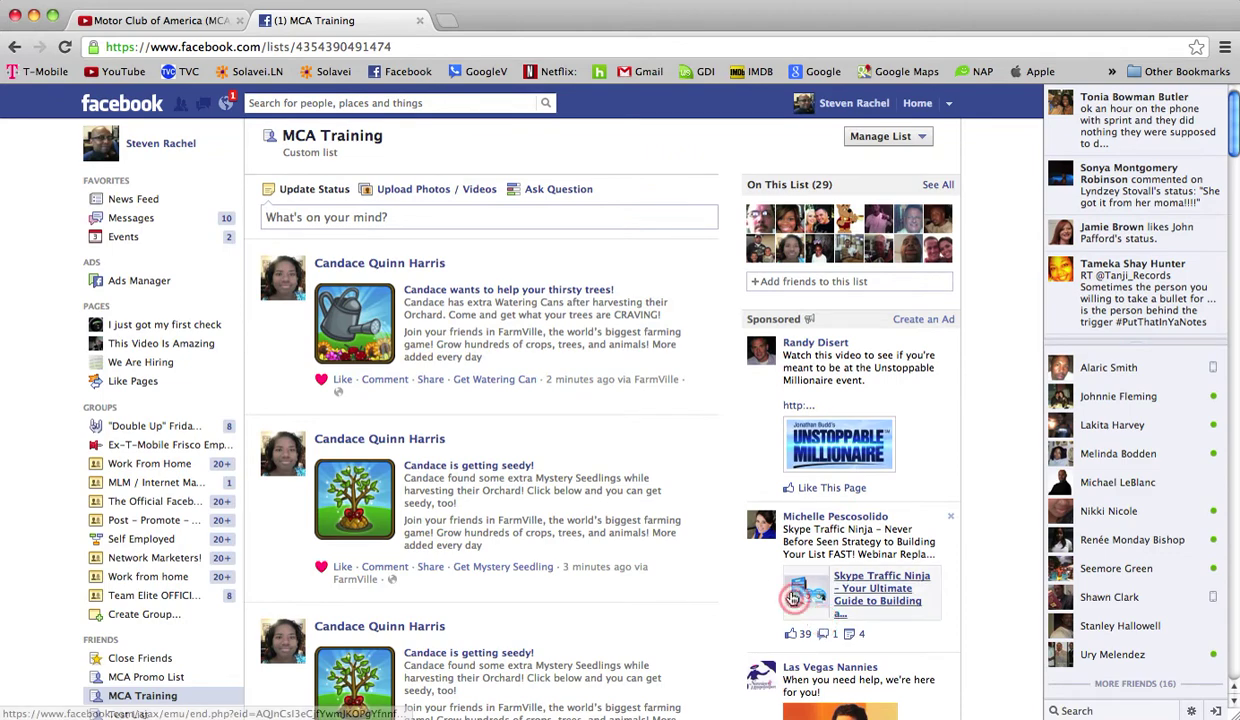
scroll(555, 298, down, 5)
scroll(555, 298, up, 5)
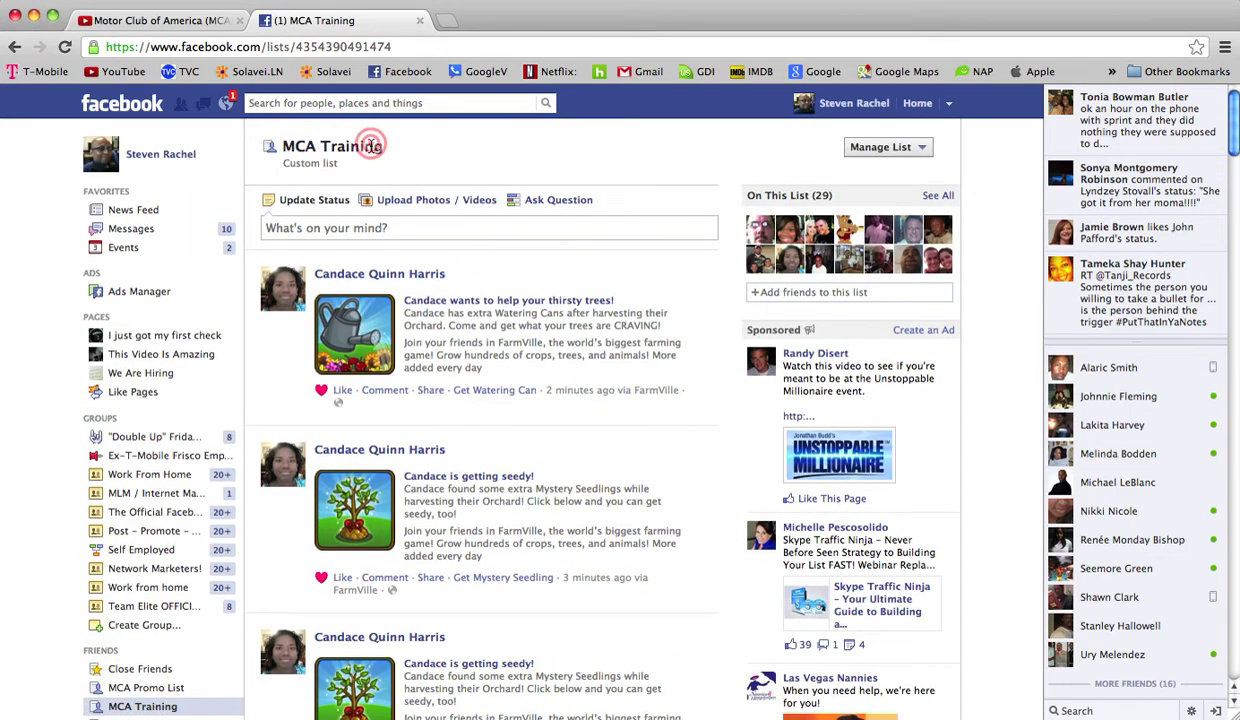
scroll(501, 465, down, 8)
scroll(505, 472, down, 20)
scroll(505, 472, down, 20)
scroll(505, 472, up, 20)
scroll(505, 472, up, 1)
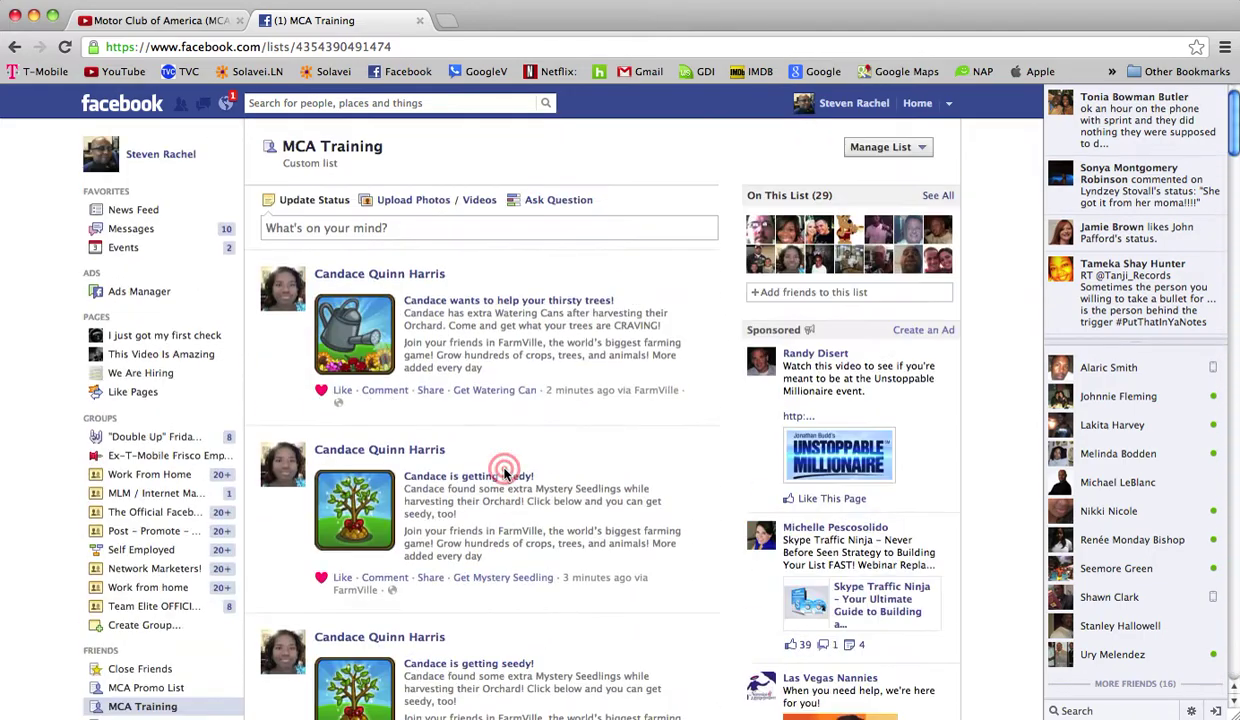
scroll(505, 472, down, 1)
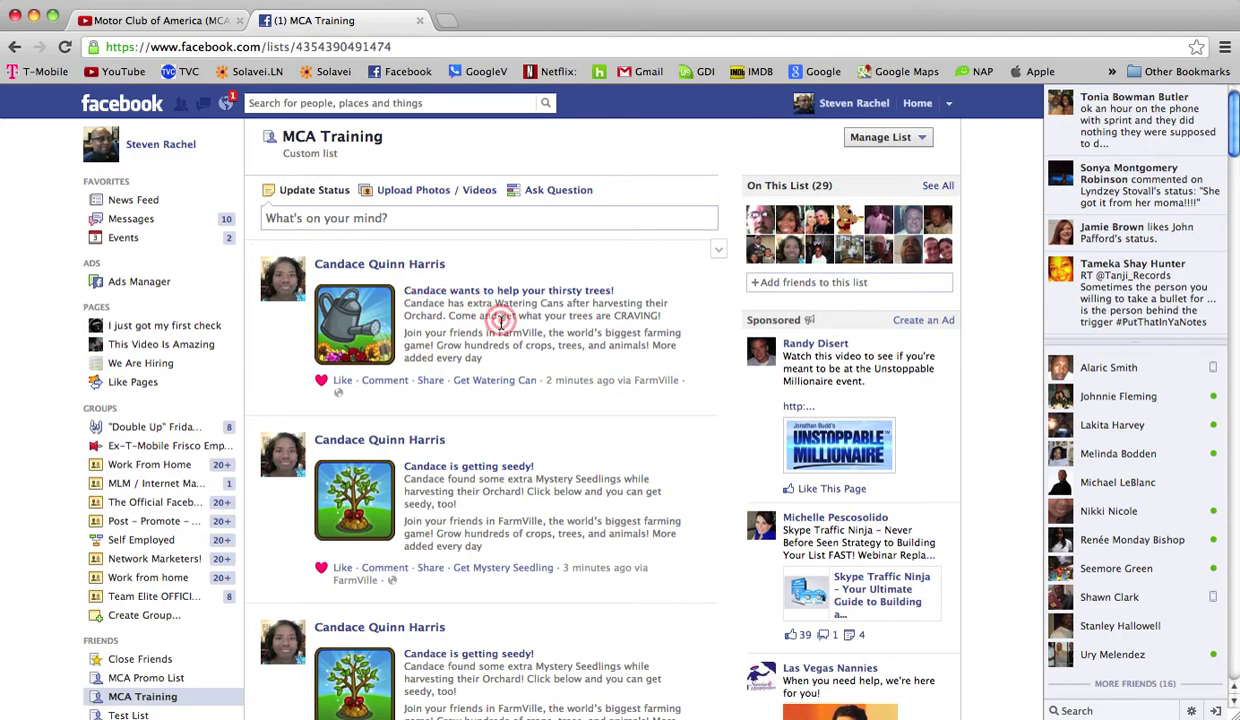
scroll(501, 320, down, 20)
scroll(501, 320, down, 20)
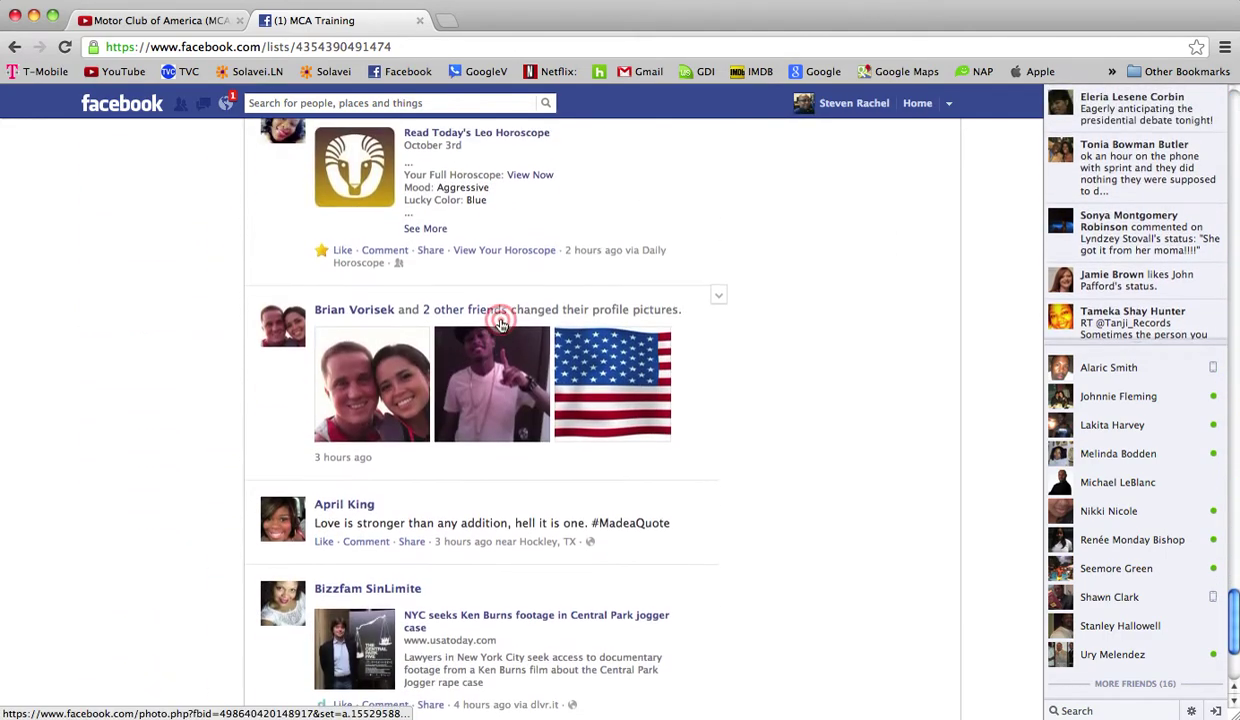
scroll(390, 280, down, 5)
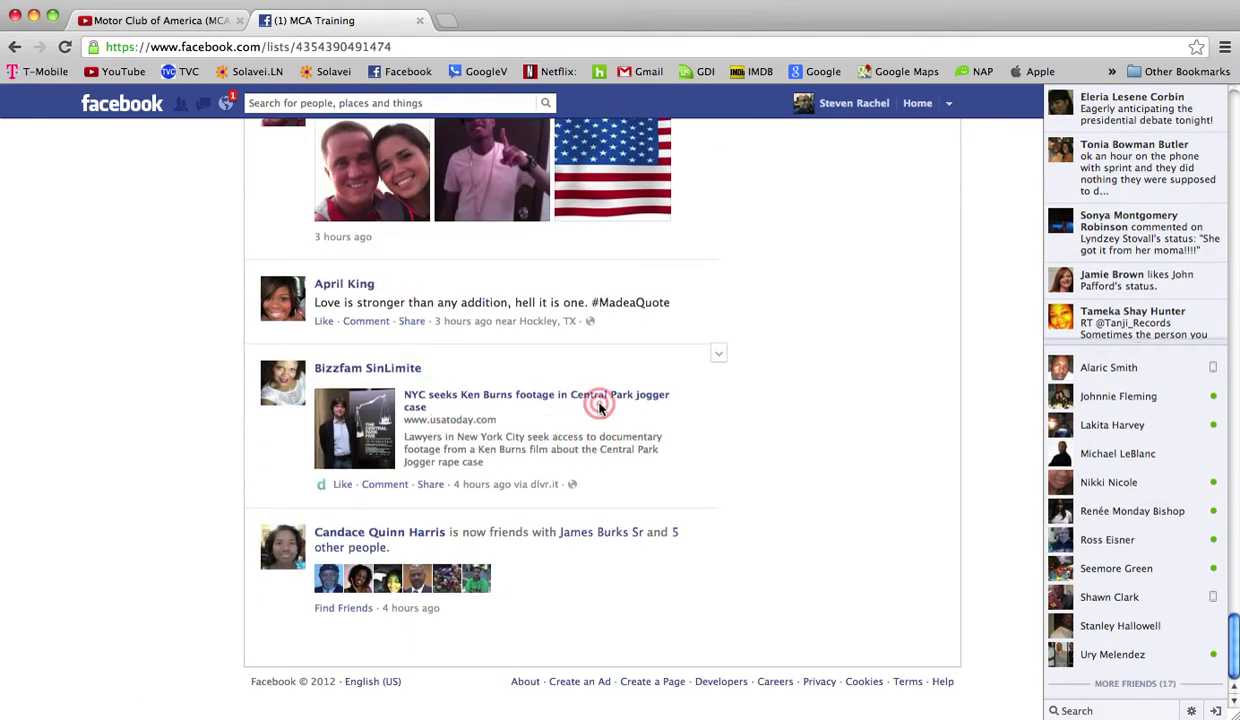
scroll(598, 390, up, 15)
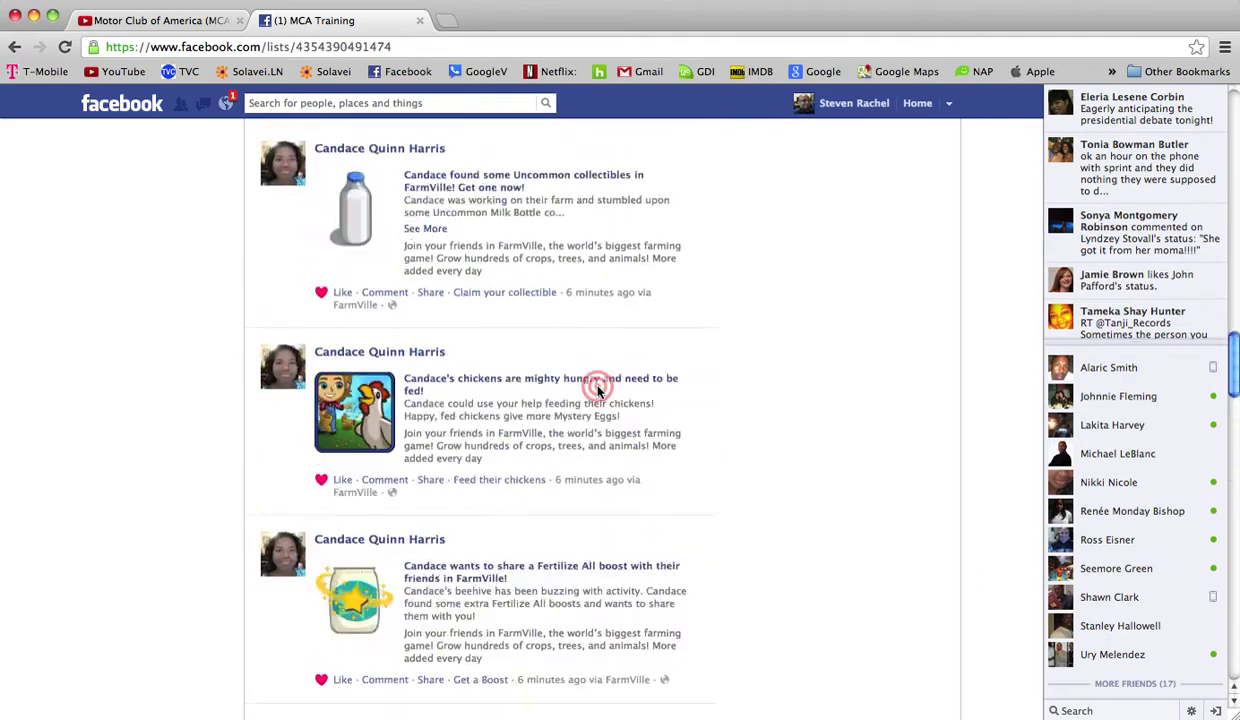
scroll(598, 390, up, 10)
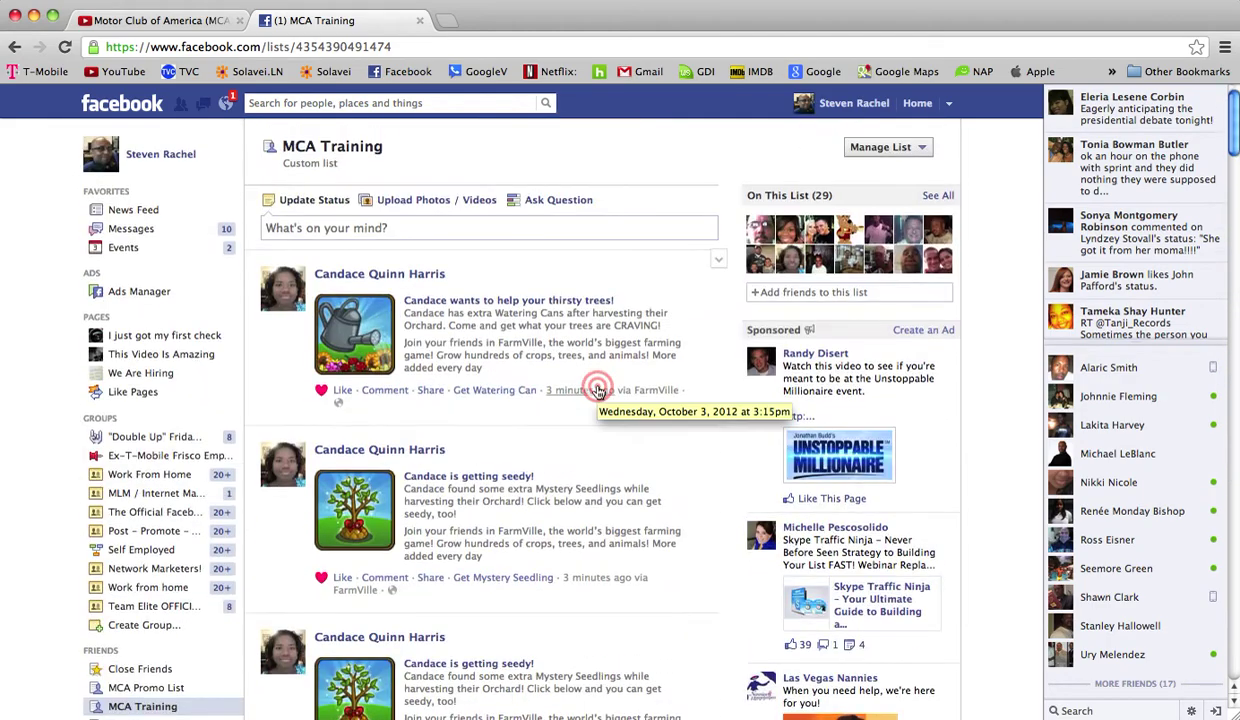
Paste the YouTube video link into the MCA Training status box and let its MCA video preview load
click(406, 228)
right_click(327, 233)
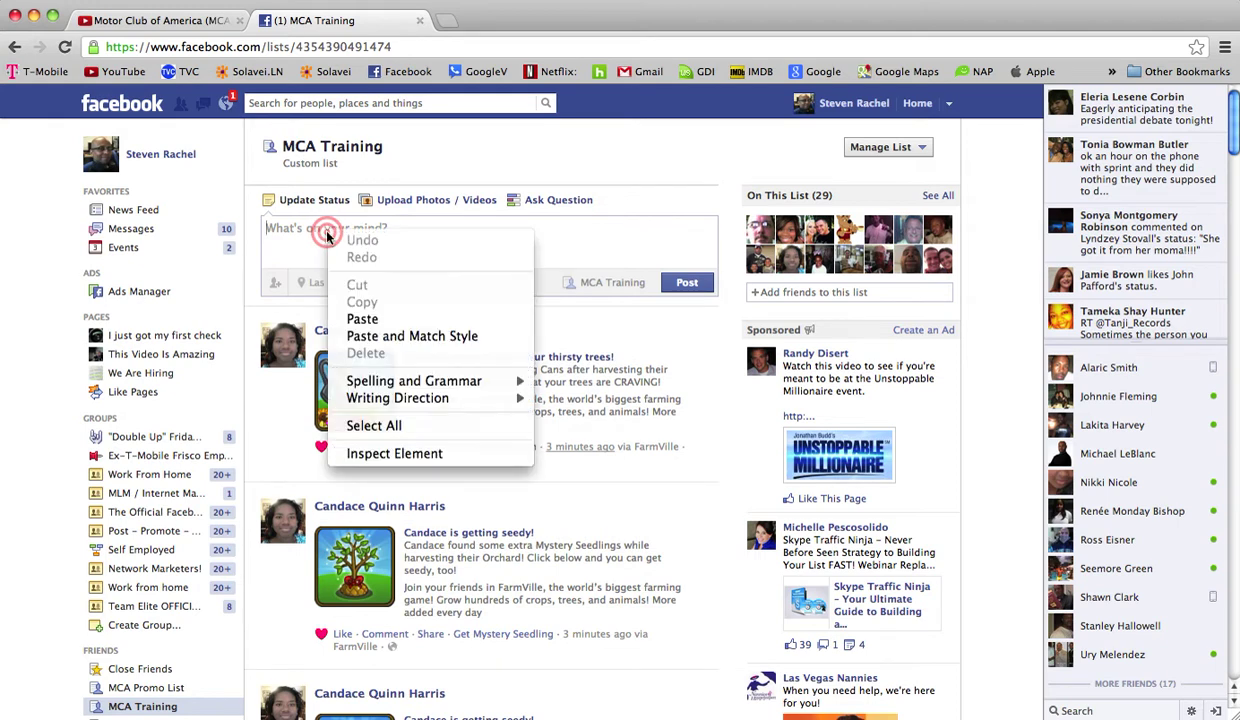
click(380, 320)
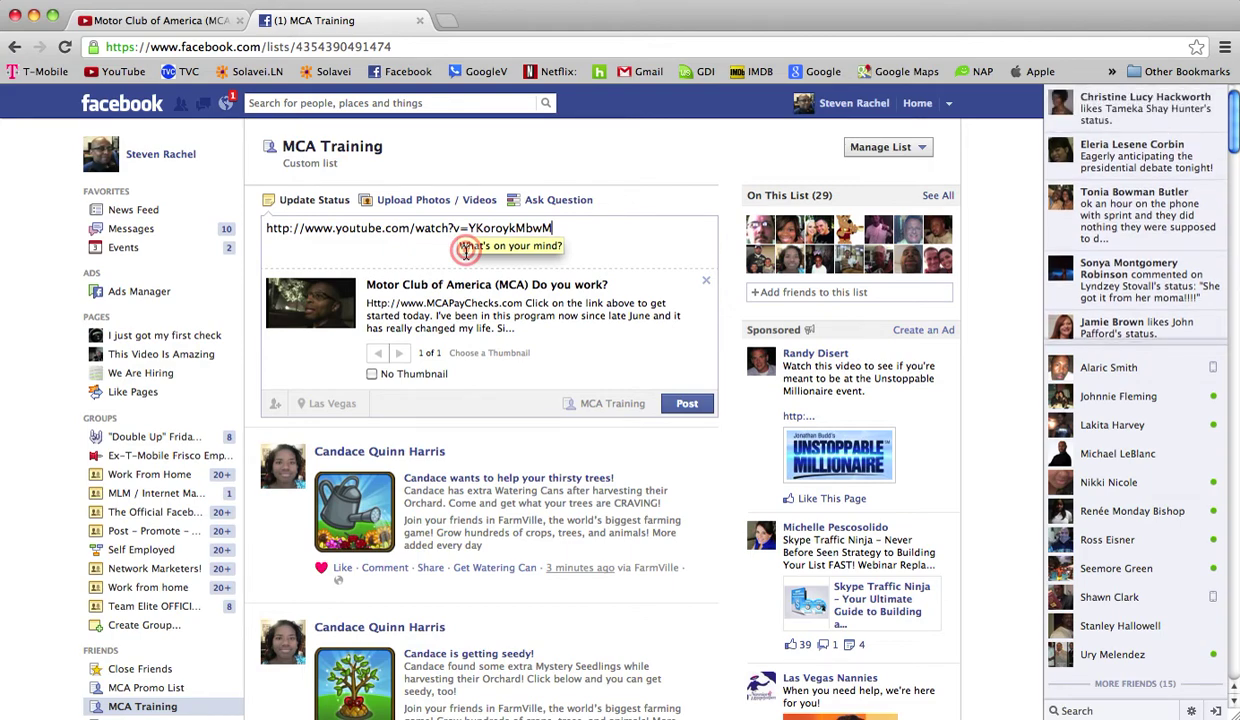
scroll(556, 324, down, 5)
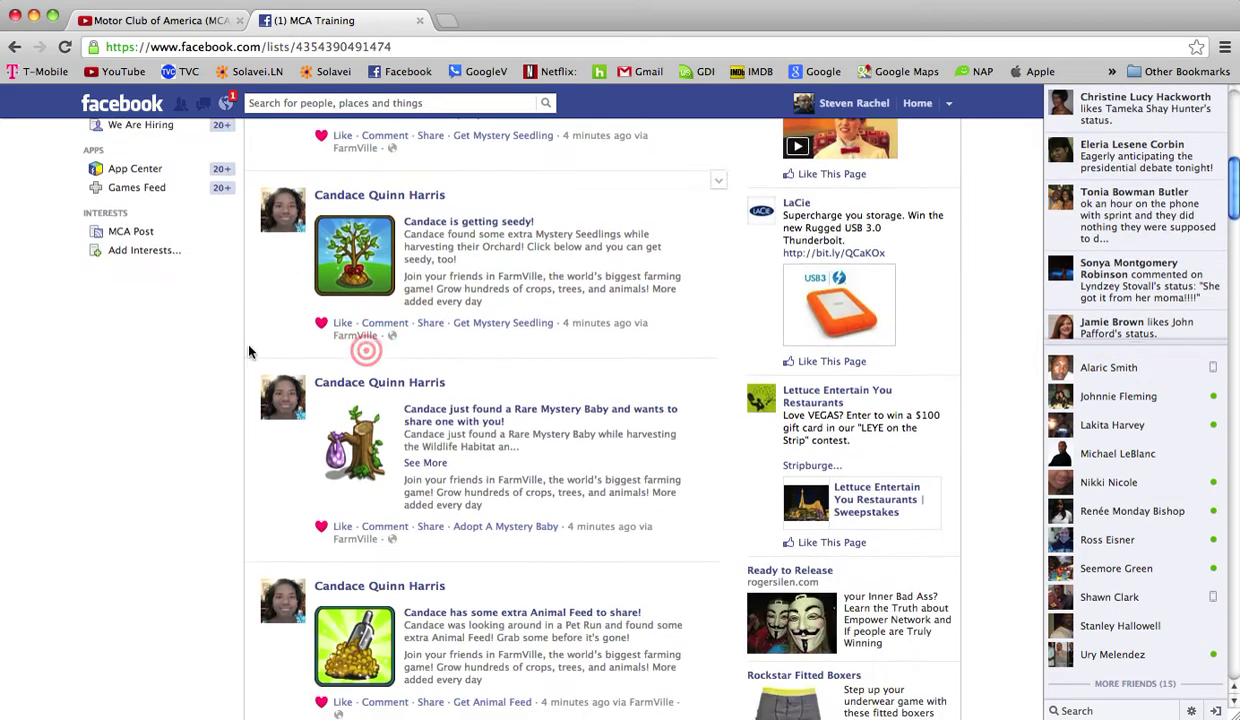
scroll(245, 258, up, 4)
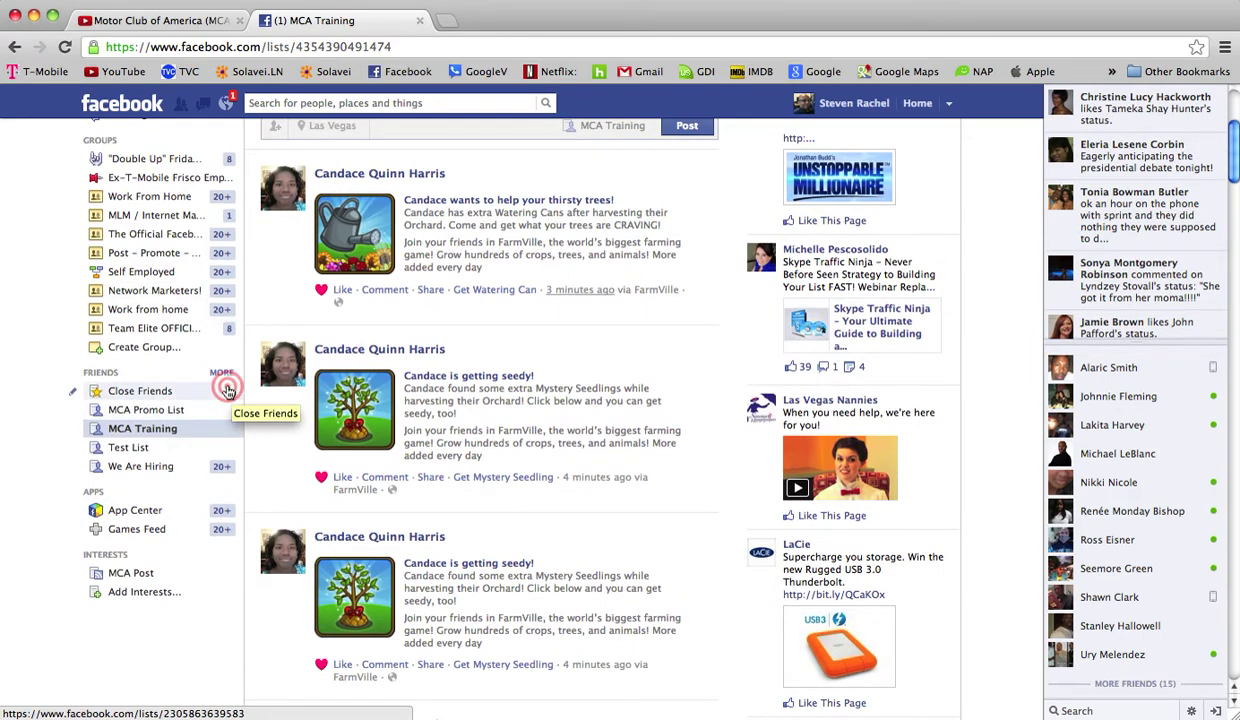
scroll(476, 380, up, 3)
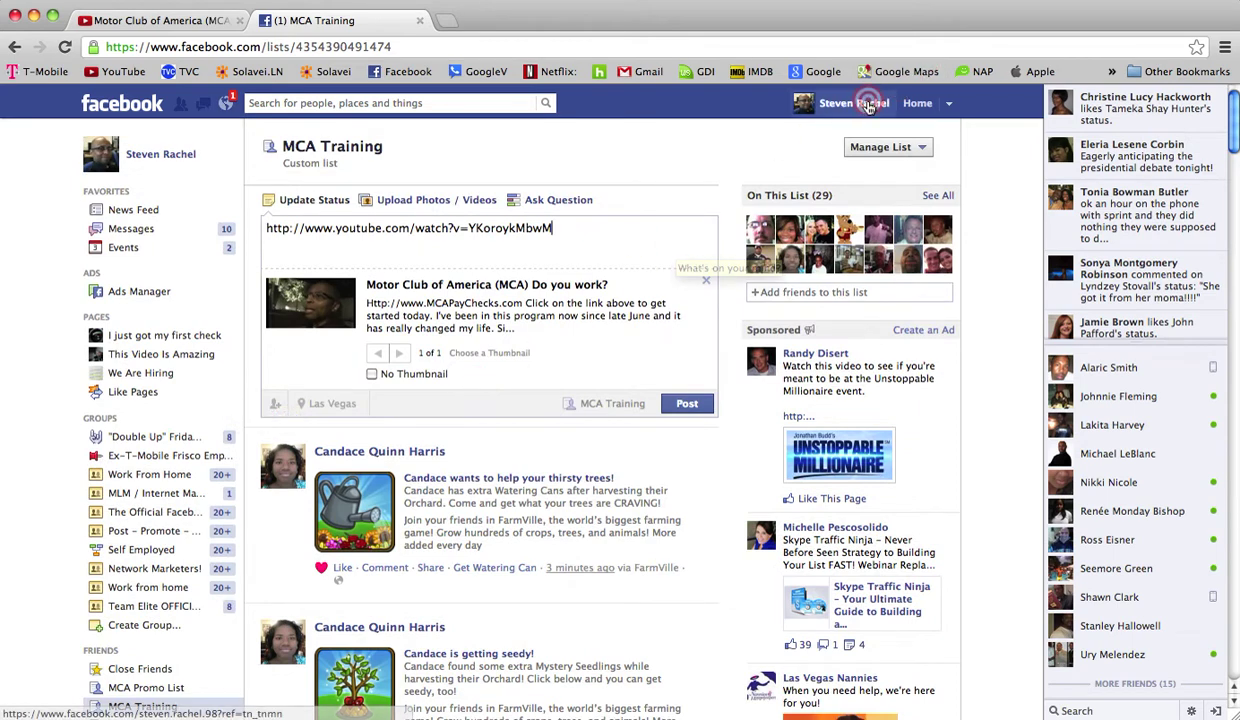
Open your own profile and scroll down to review the shared YouTube video post
click(868, 103)
click(578, 416)
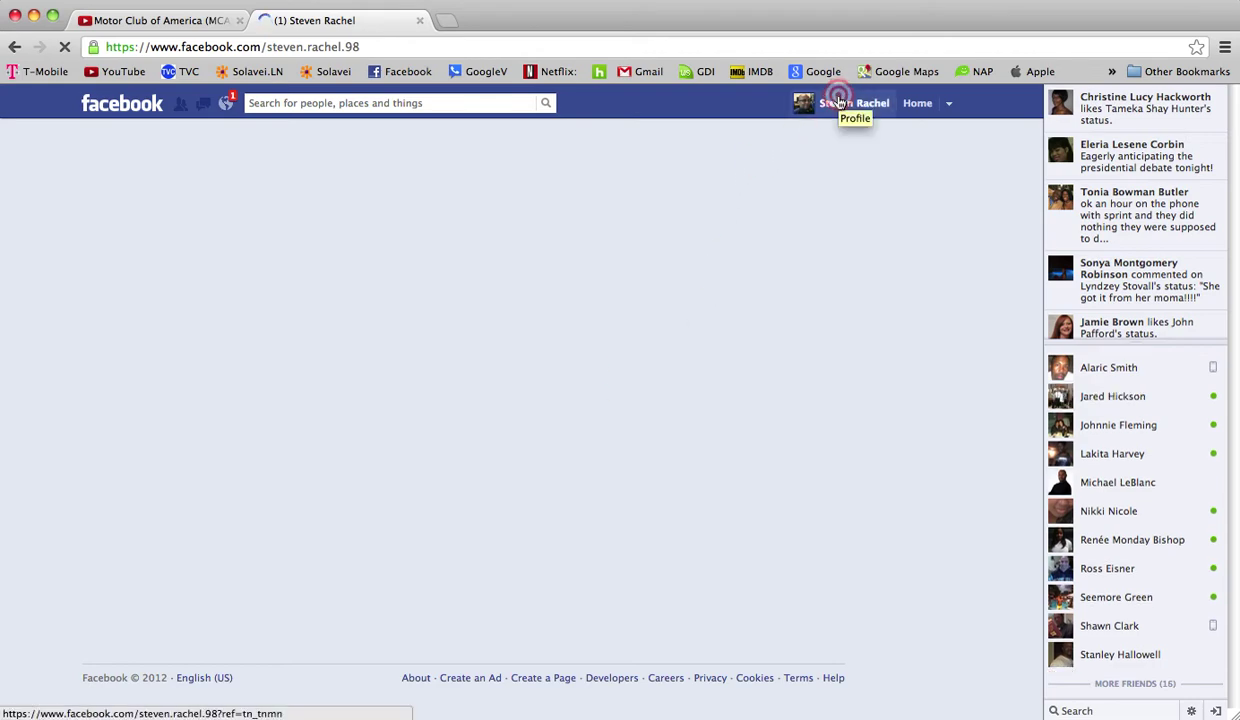
scroll(581, 500, down, 2)
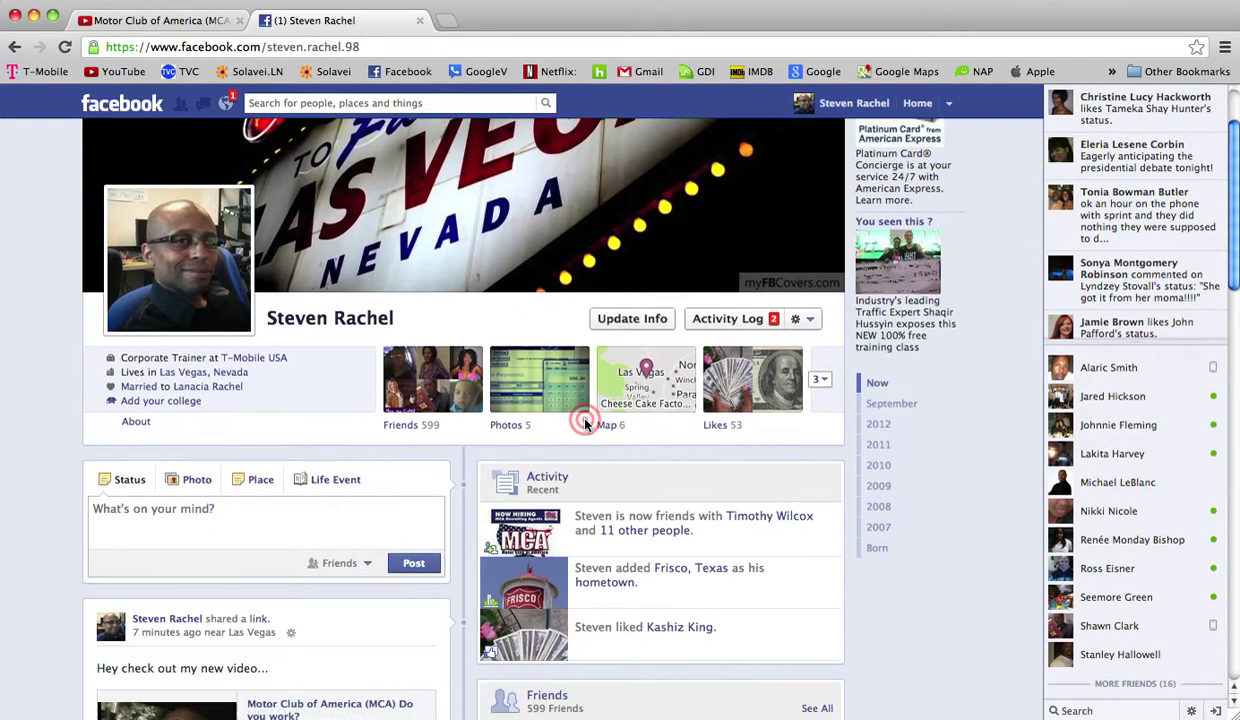
mouse_move(441, 441)
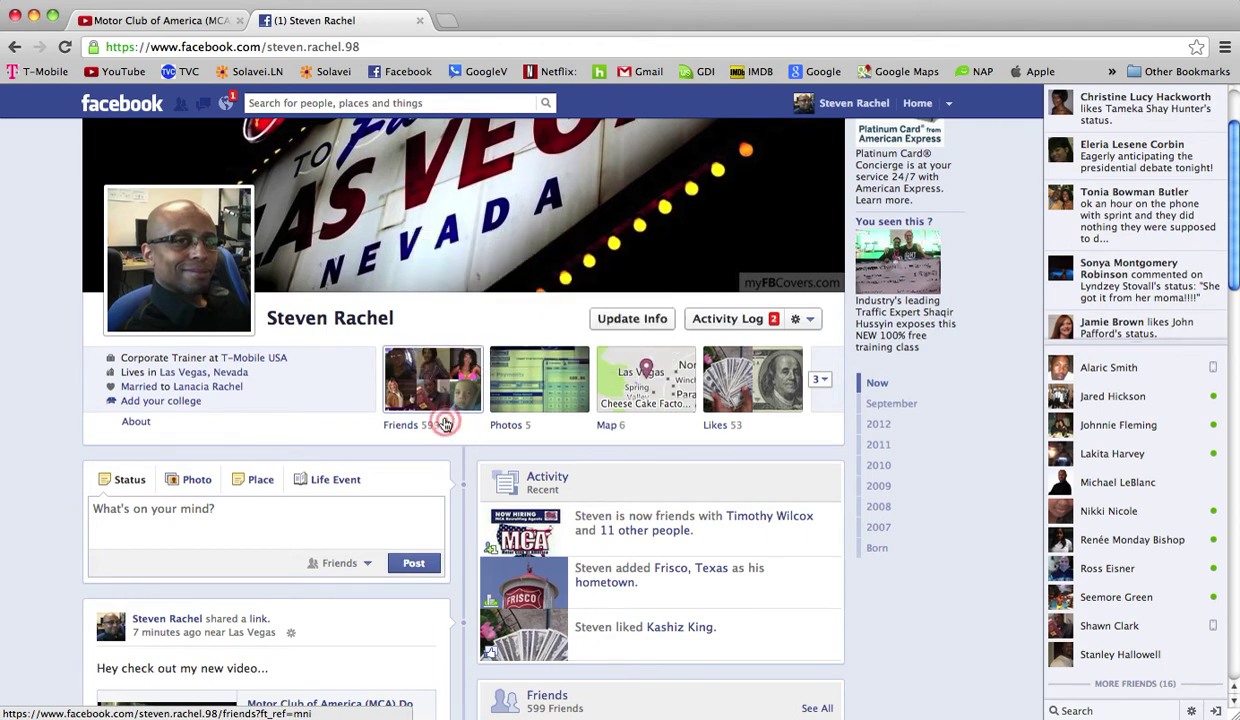
mouse_move(438, 388)
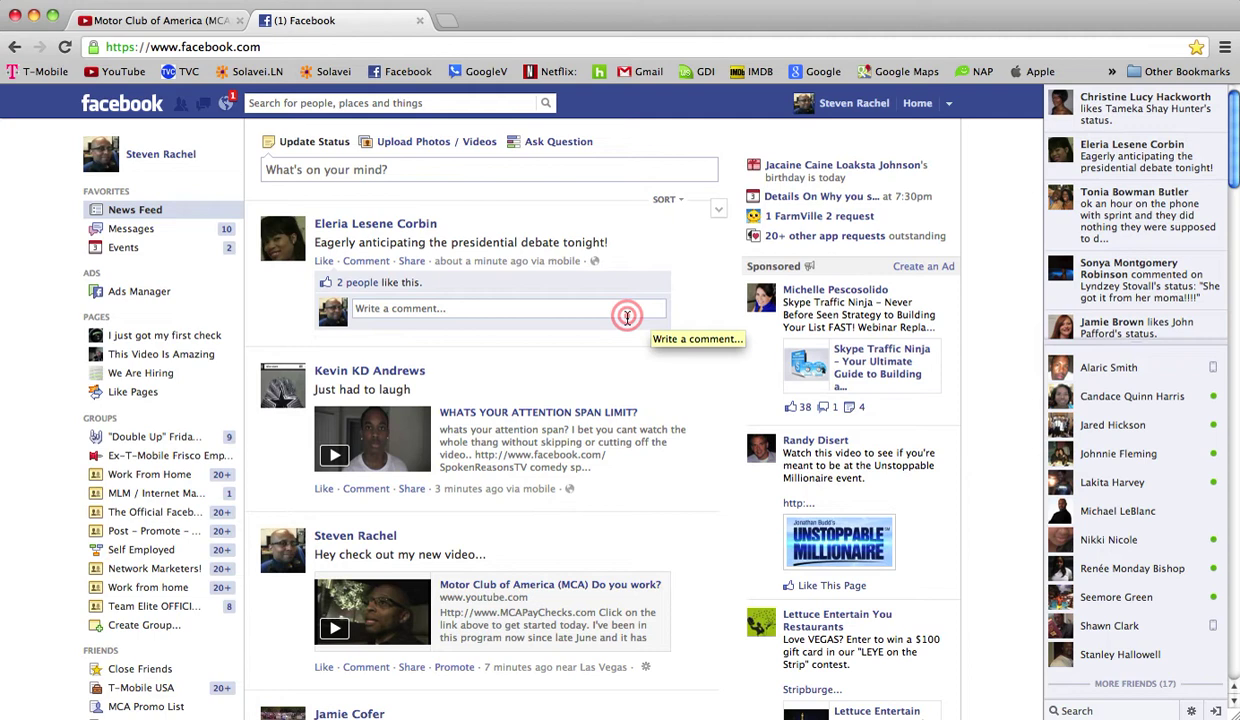
scroll(627, 316, down, 3)
scroll(627, 316, up, 3)
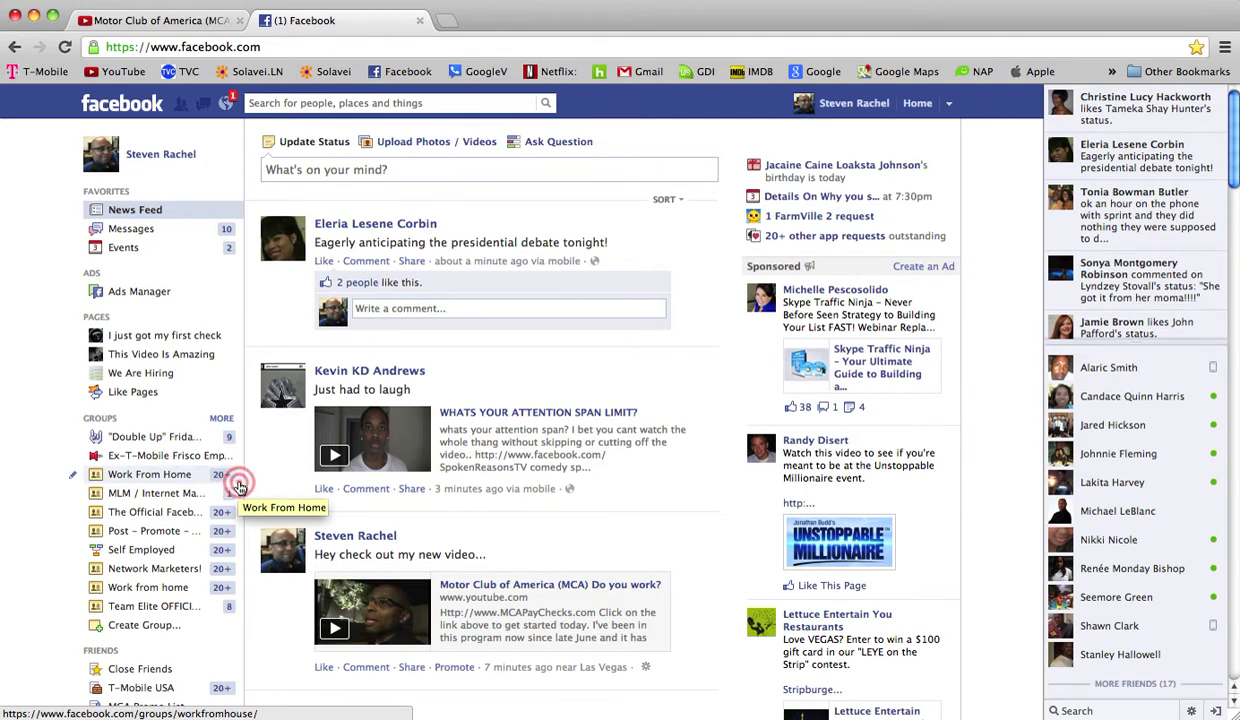
scroll(128, 480, down, 1)
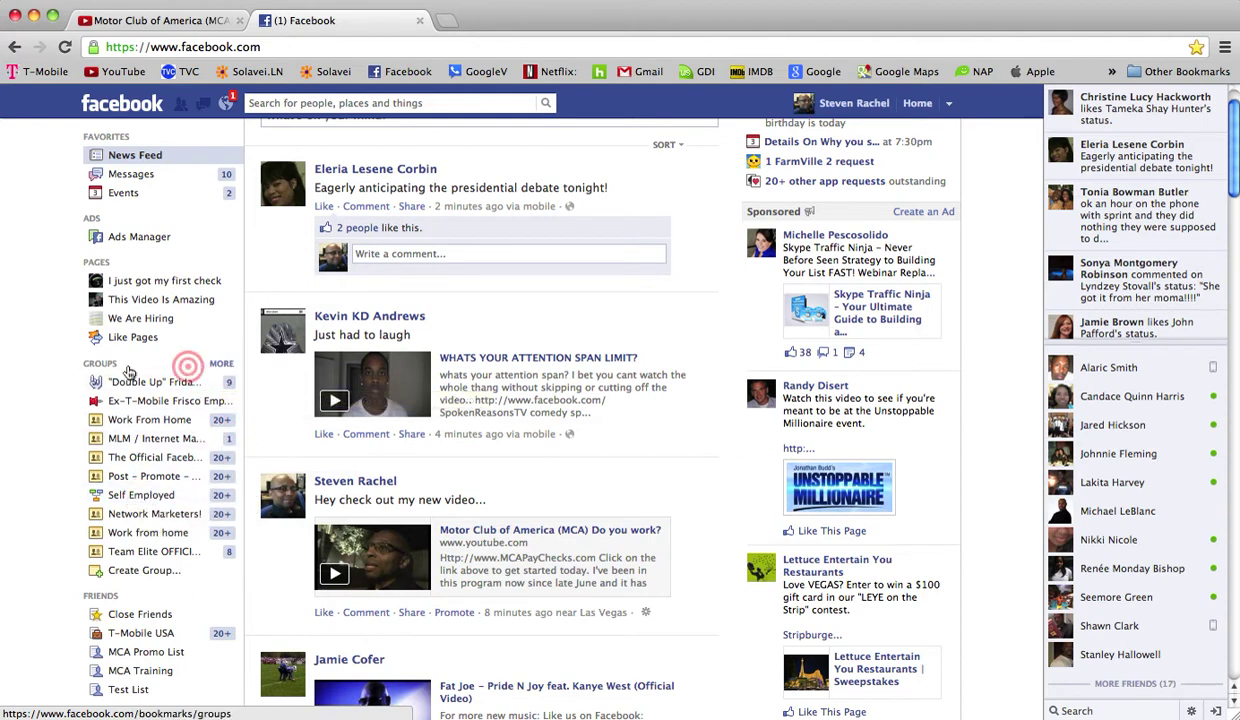
From the full joined-groups list, open the POSt YOUR OPPORTUNITY HERE! Network Marketing group
click(221, 369)
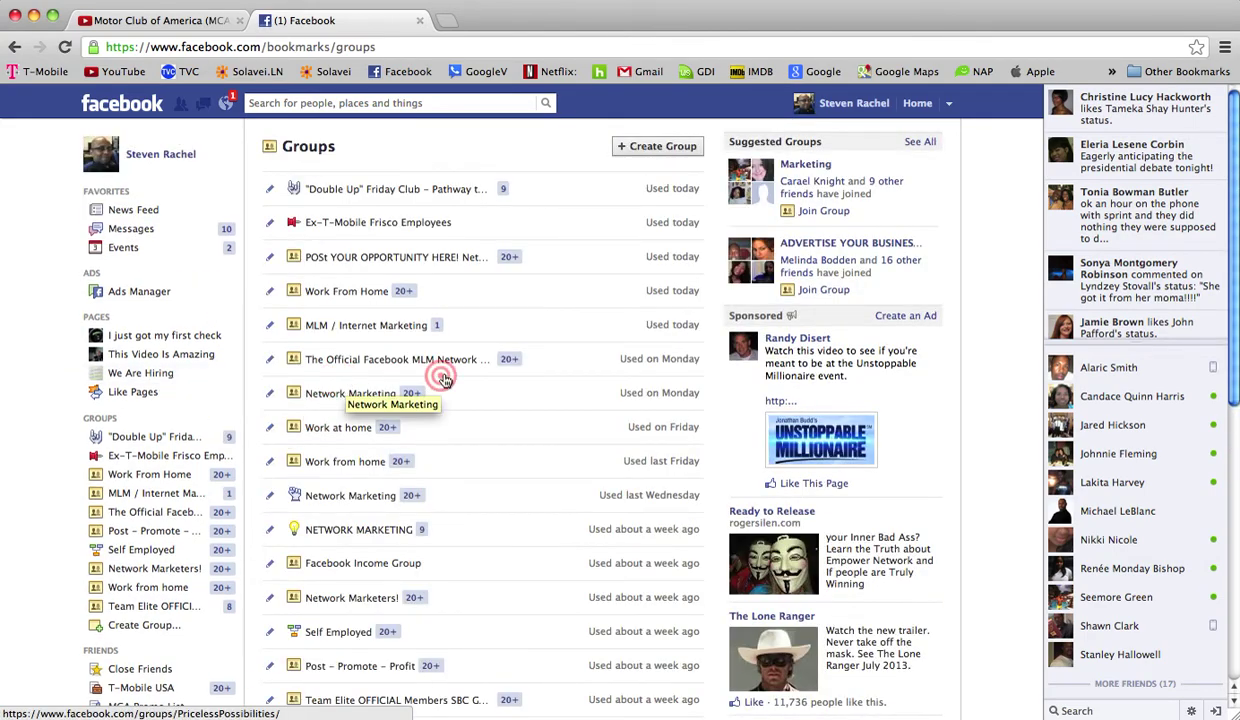
scroll(443, 395, down, 5)
scroll(450, 377, up, 5)
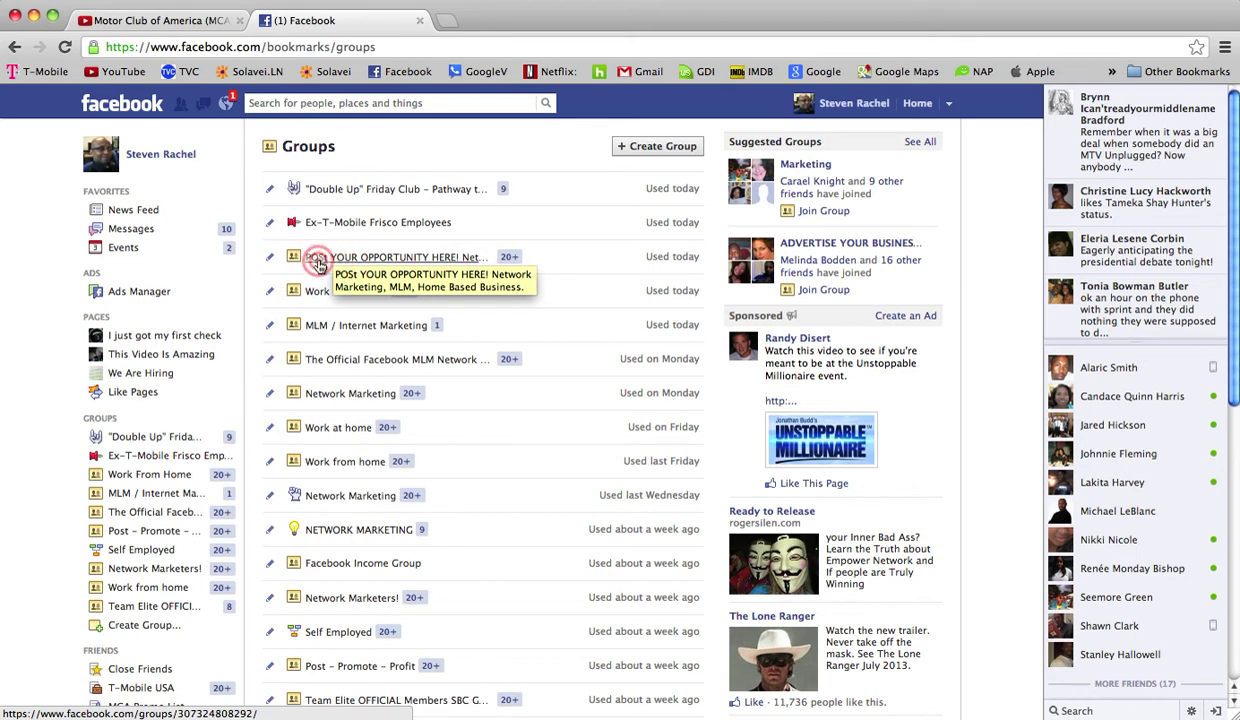
click(396, 258)
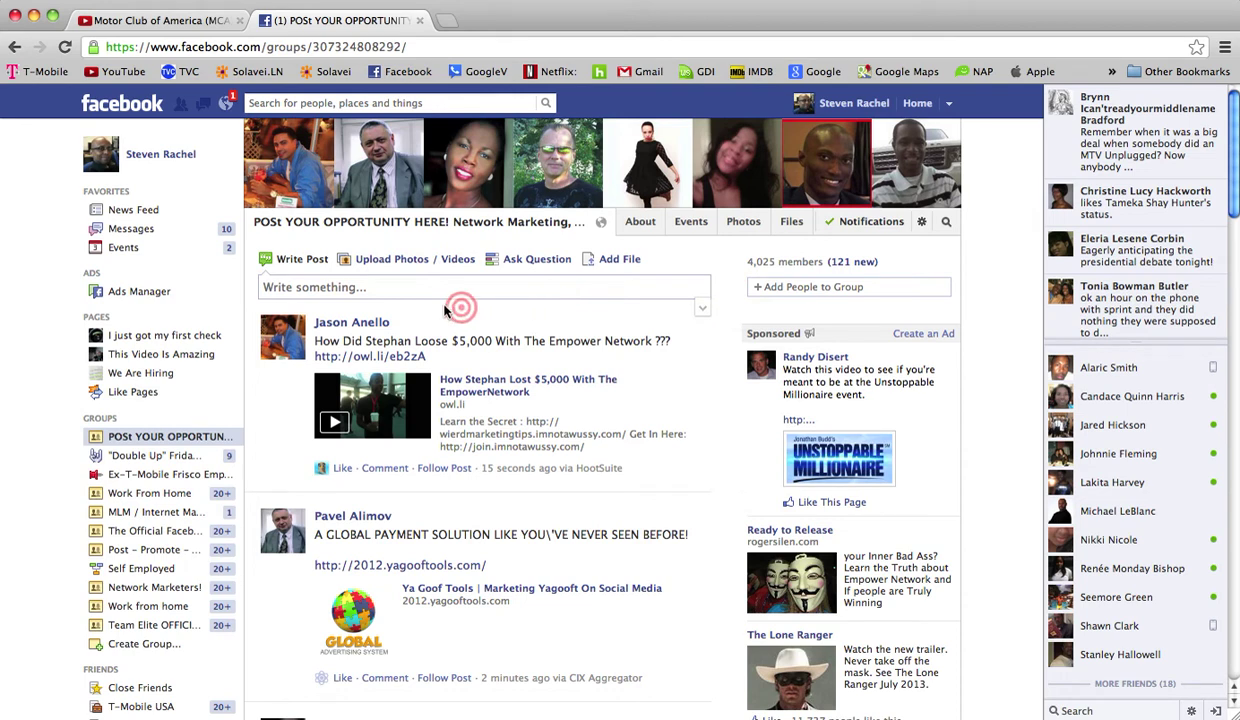
Paste the video link, overwrite it with 'Hey guys, check out my new video on the Las vegas Strip', and post
click(354, 290)
right_click(355, 290)
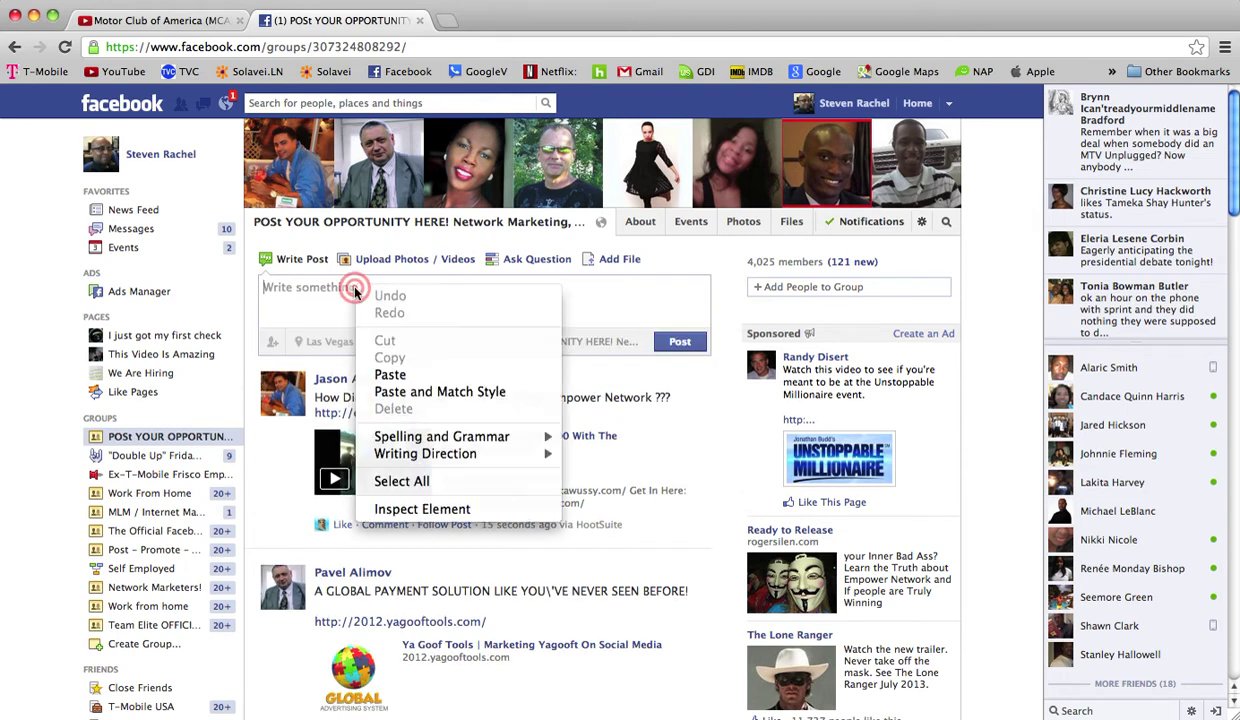
click(398, 373)
drag(550, 289, 238, 294)
key(ctrl+c)
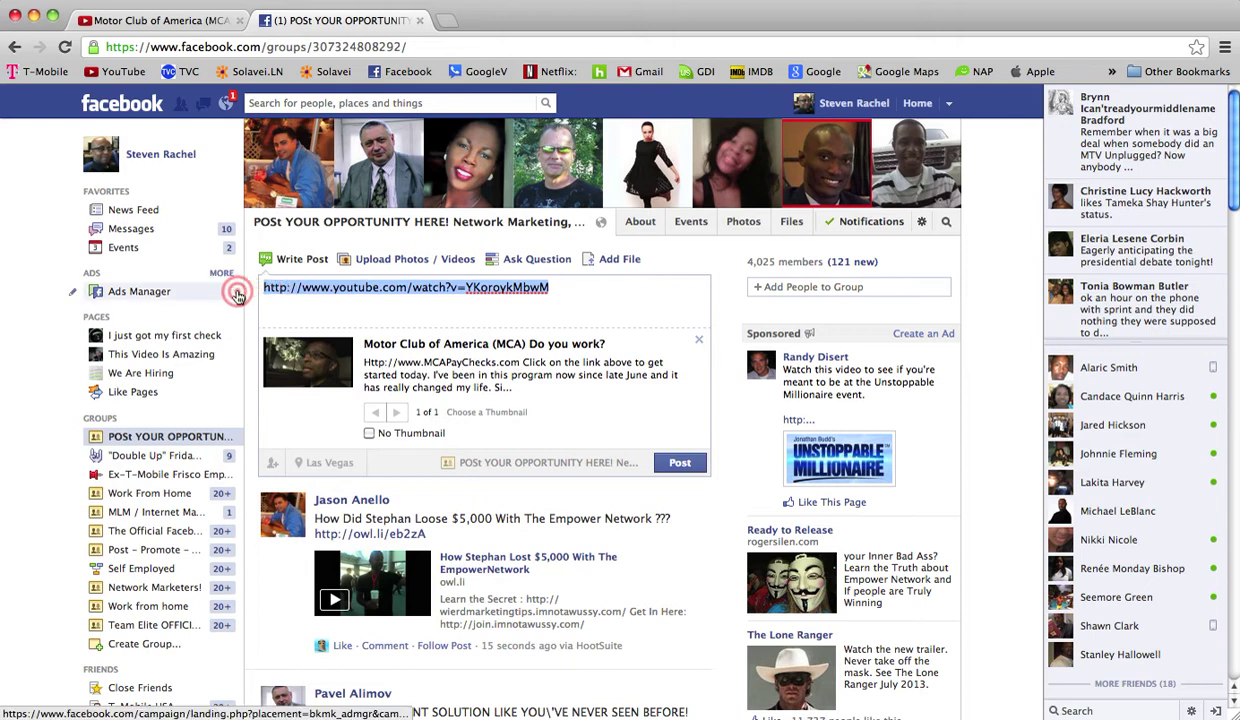
text(Hey g)
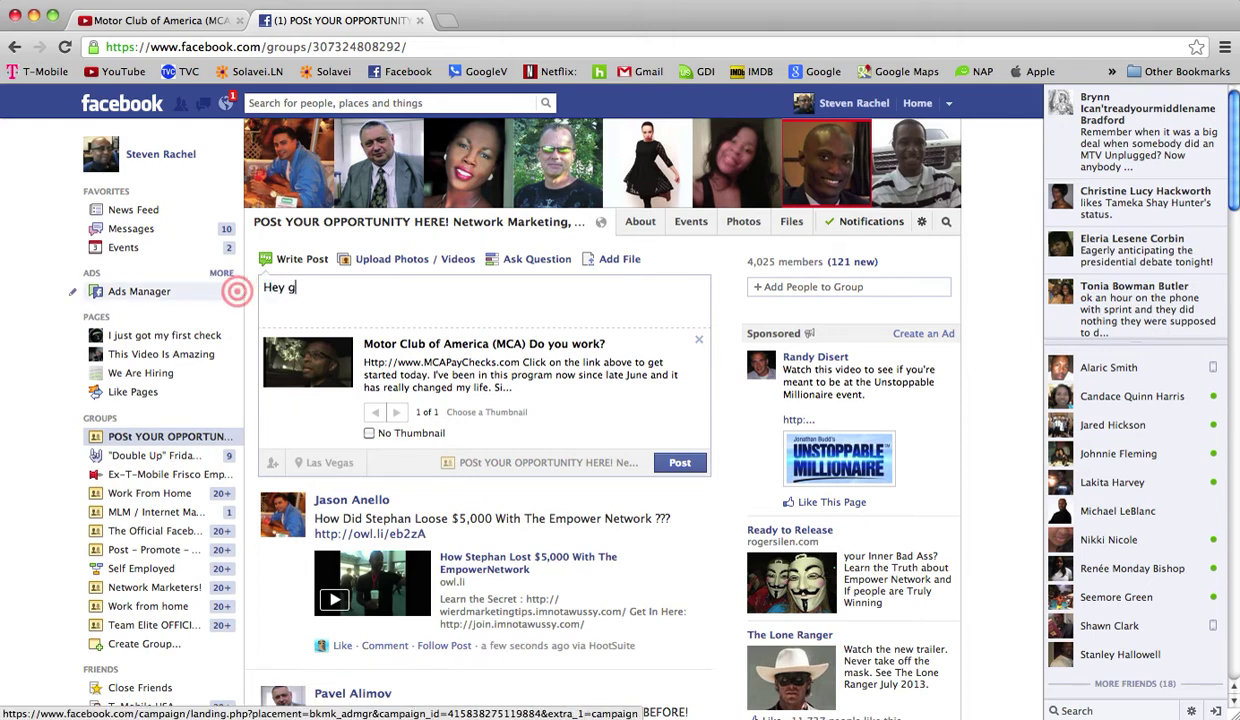
text(uys, check out my new video on)
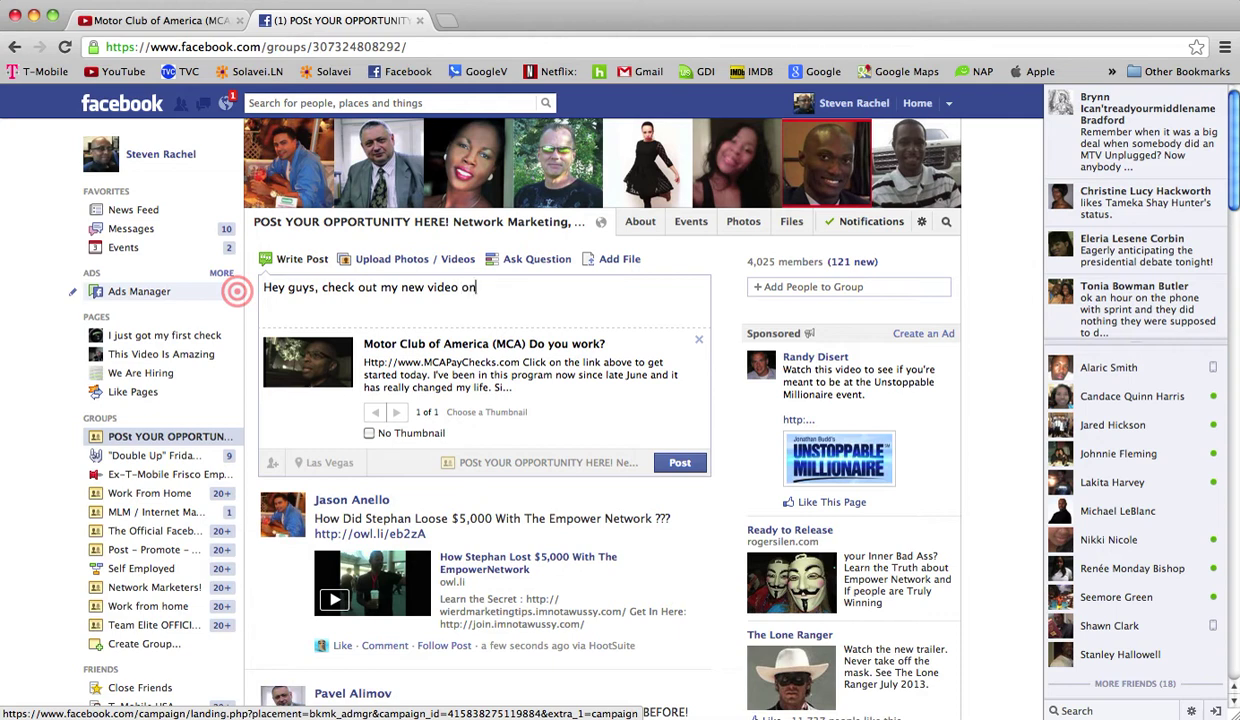
text( the Las vegas Strip...)
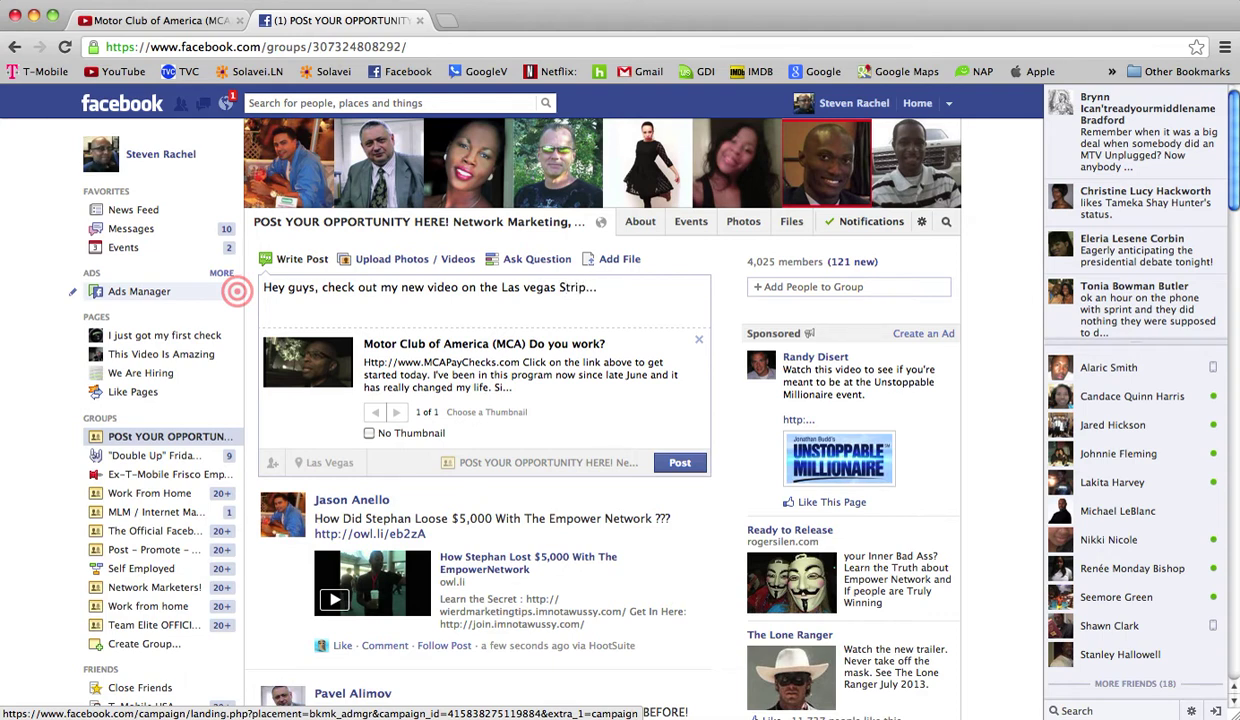
click(677, 464)
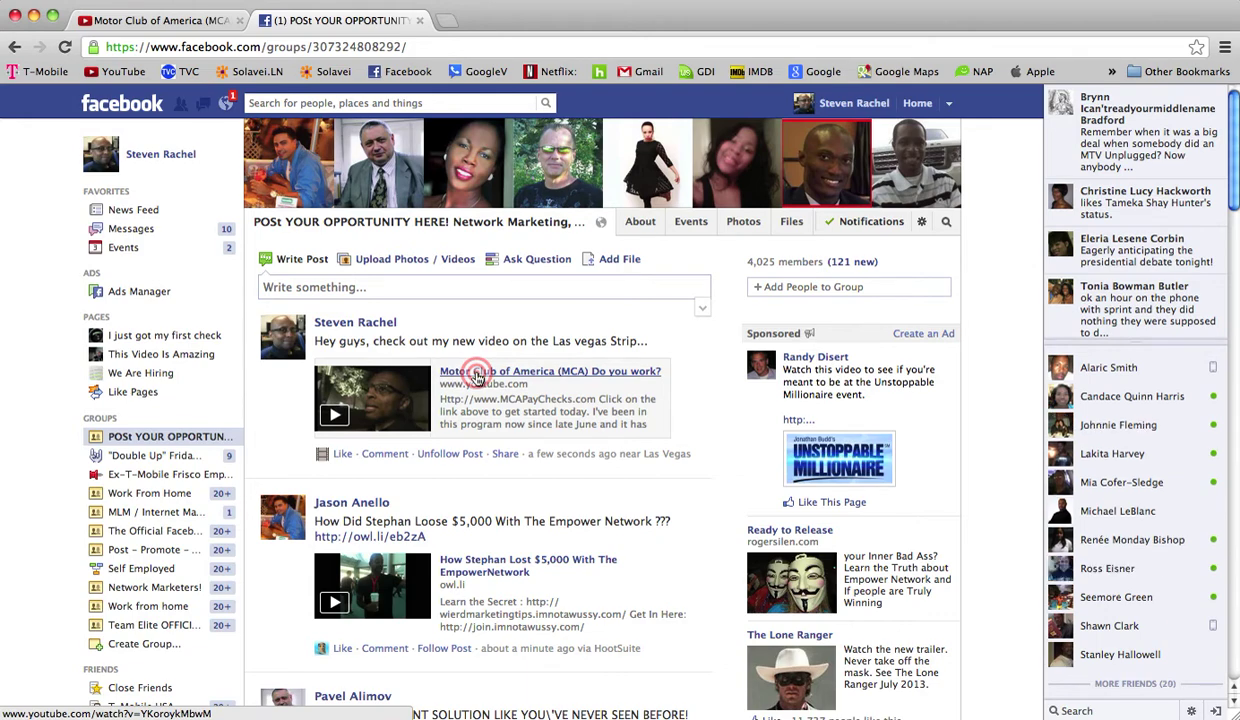
scroll(475, 395, down, 5)
scroll(506, 422, down, 7)
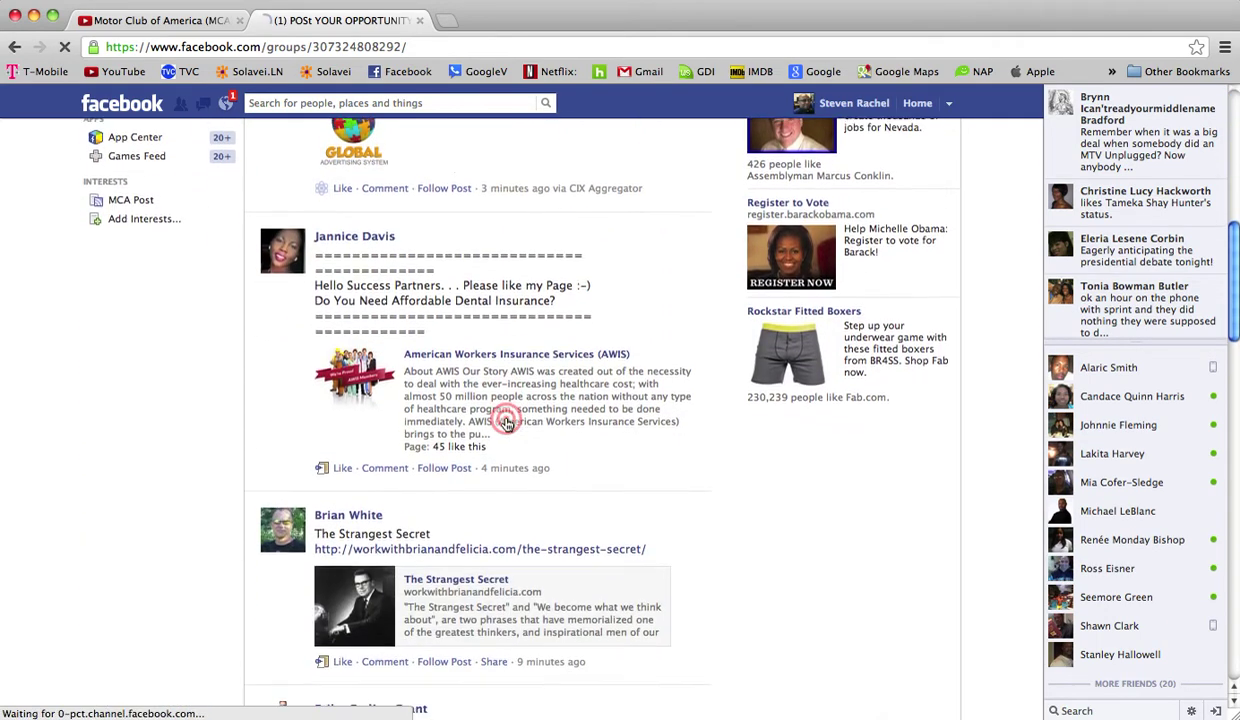
scroll(506, 422, up, 12)
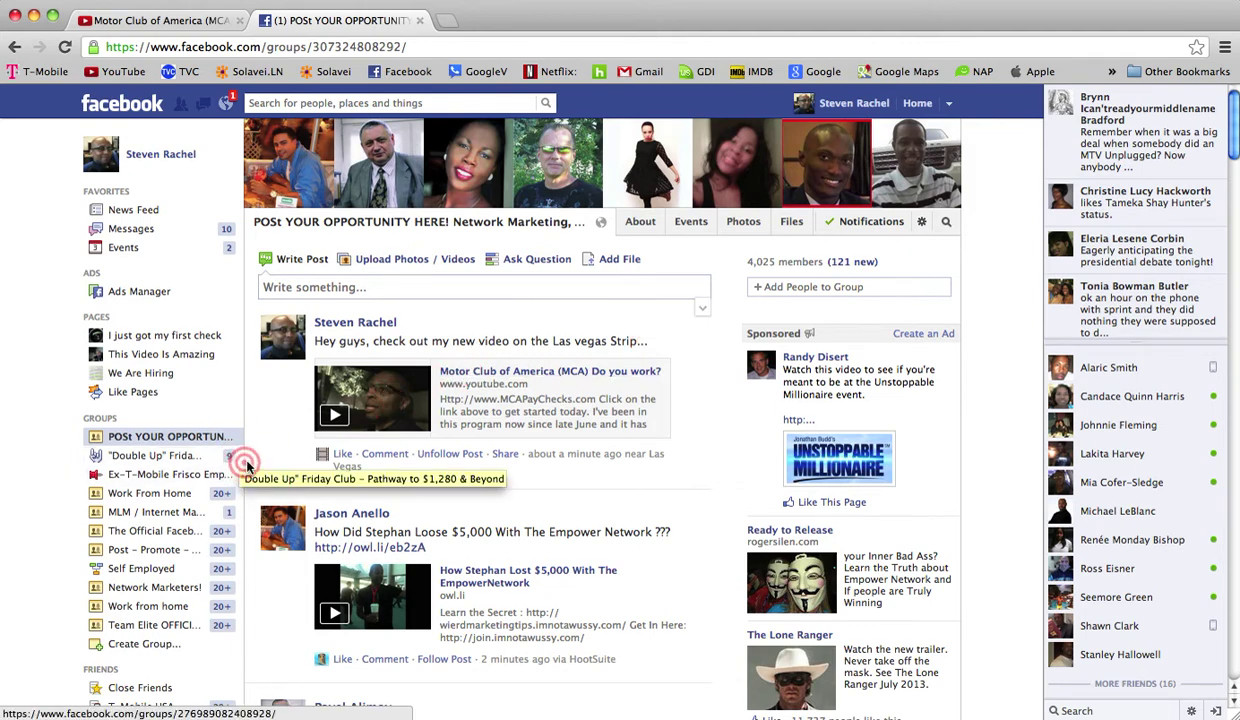
Go to the Work From Home group from the groups list and open its post box
click(220, 418)
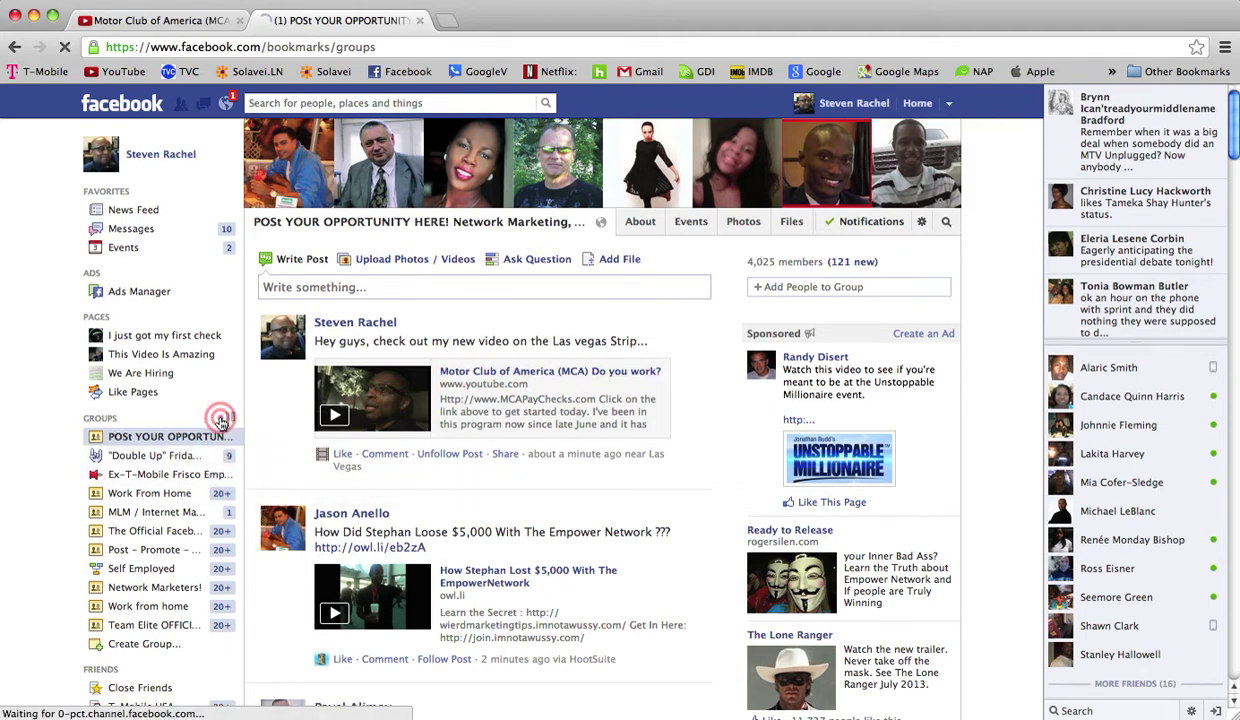
click(394, 284)
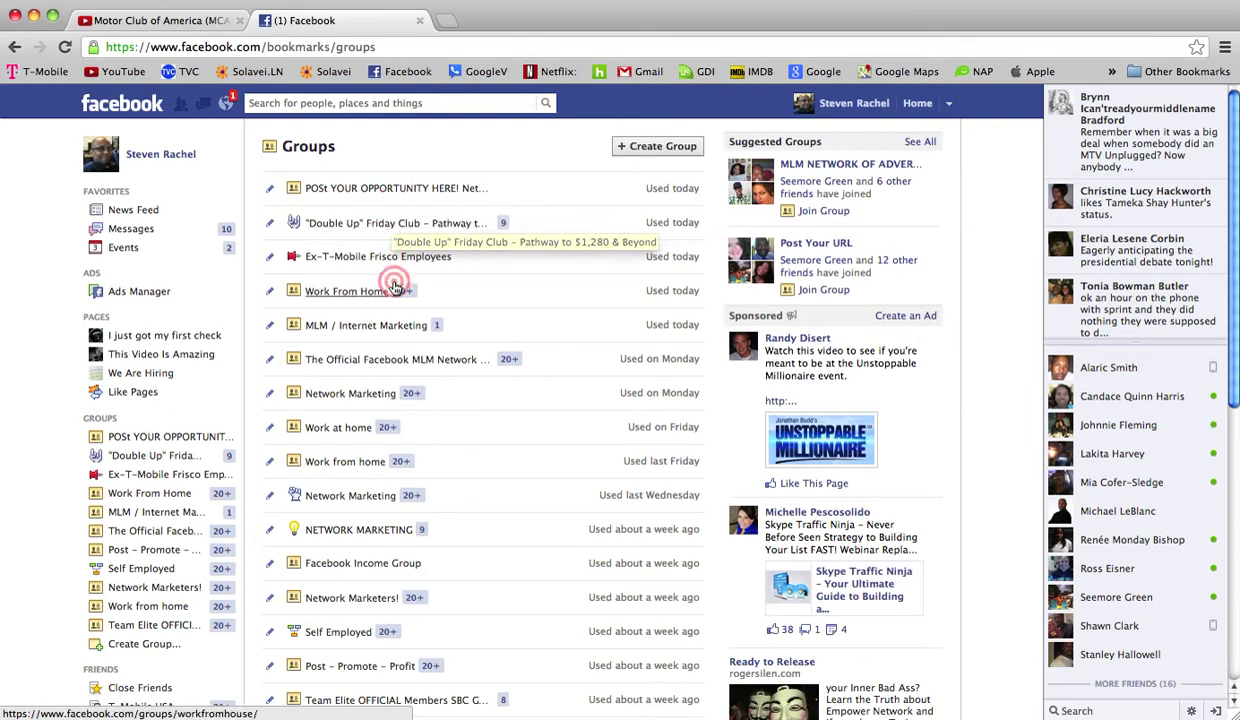
click(338, 293)
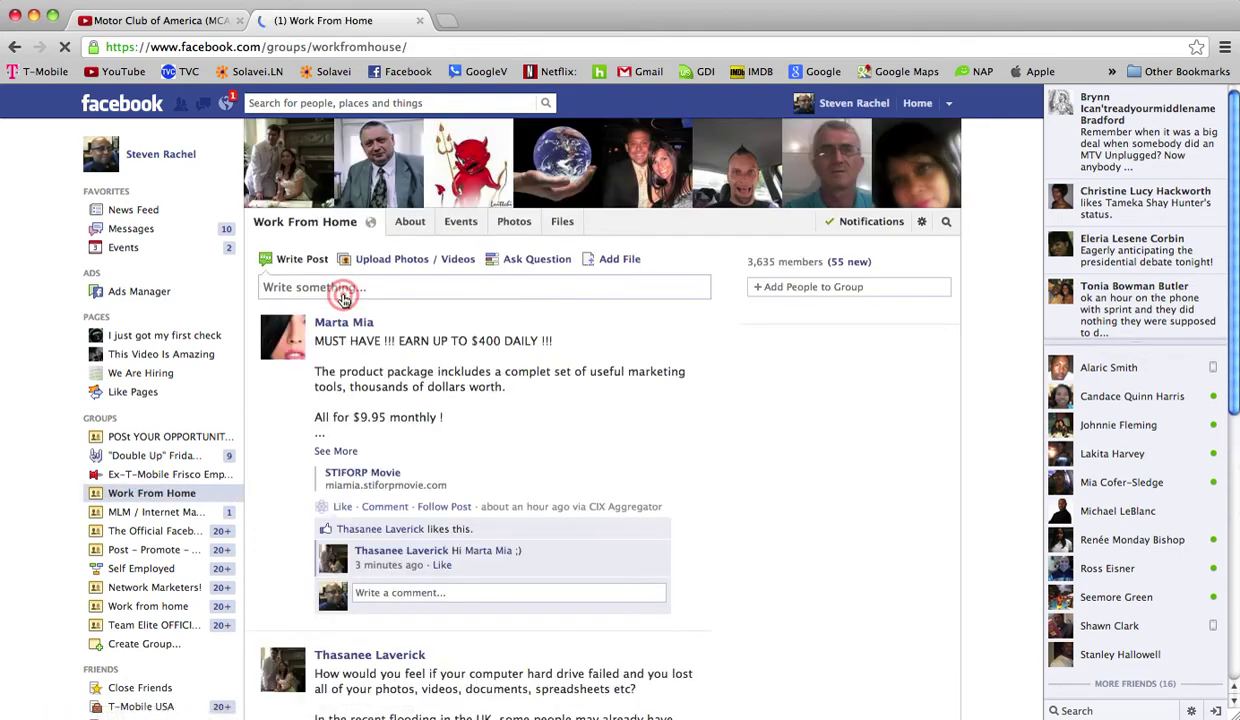
click(527, 341)
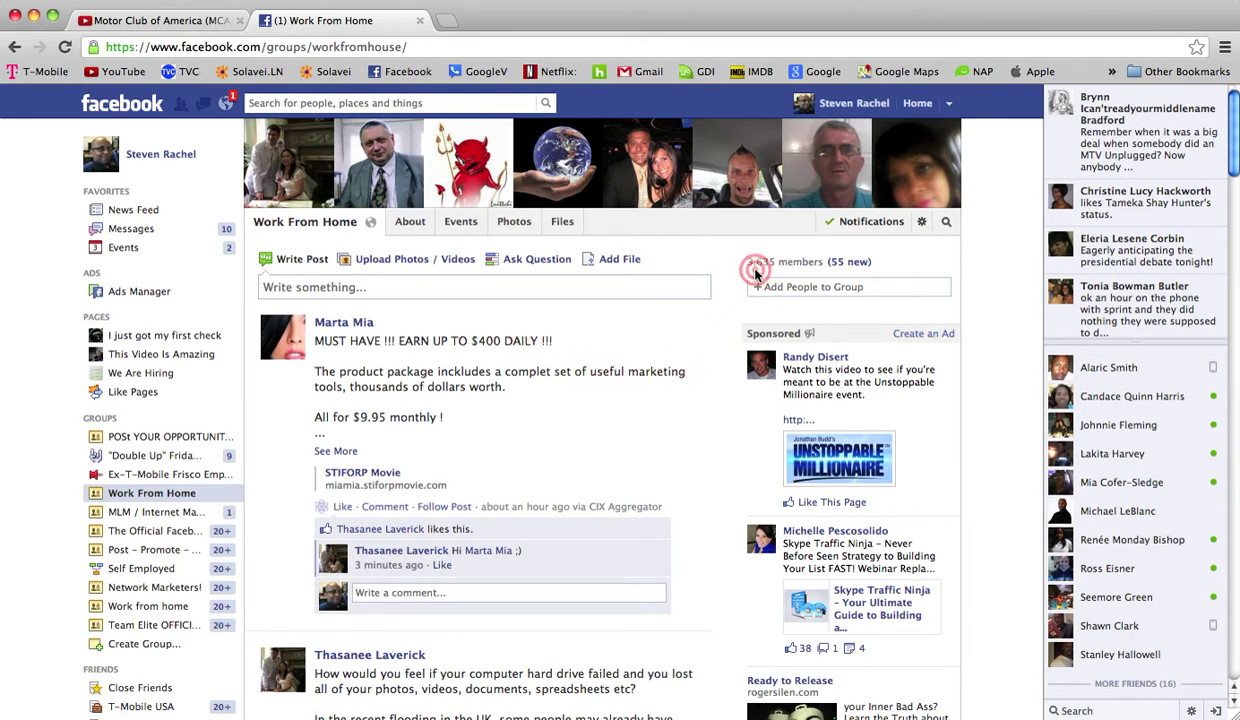
click(450, 287)
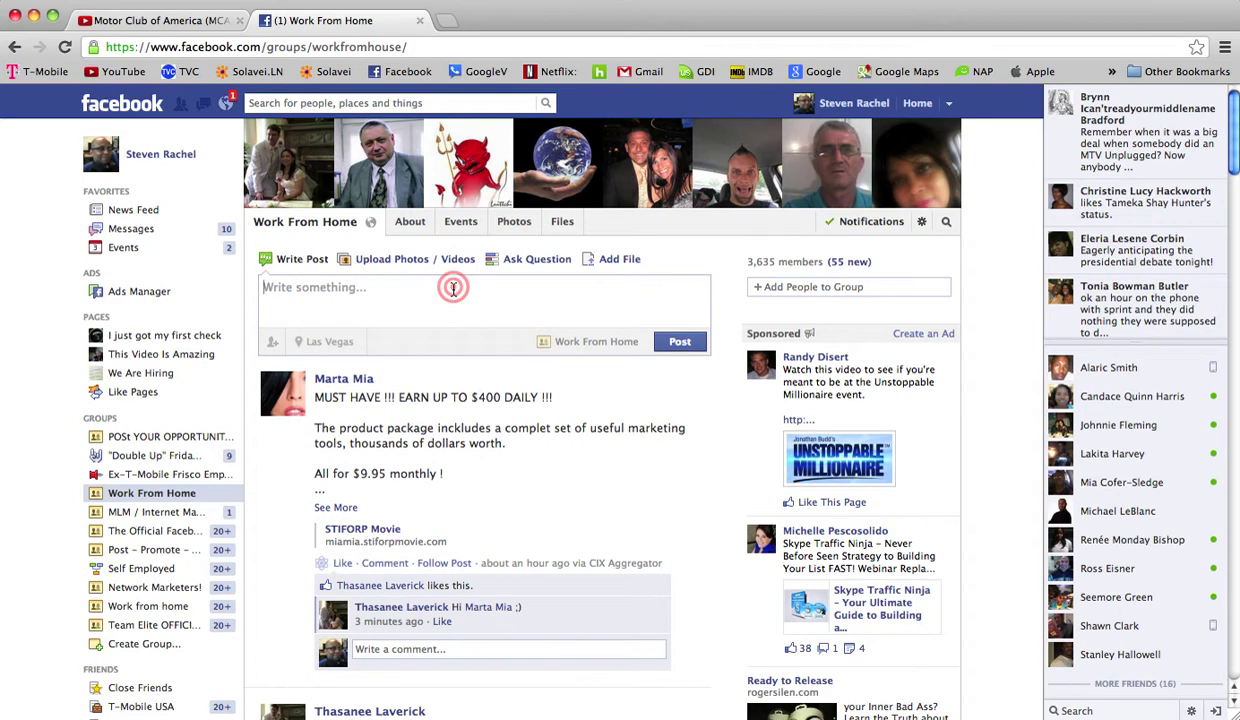
Paste the YouTube link and add 'Hey guys, check out my new video on the Las Vegas Strip' above it
right_click(452, 285)
click(517, 372)
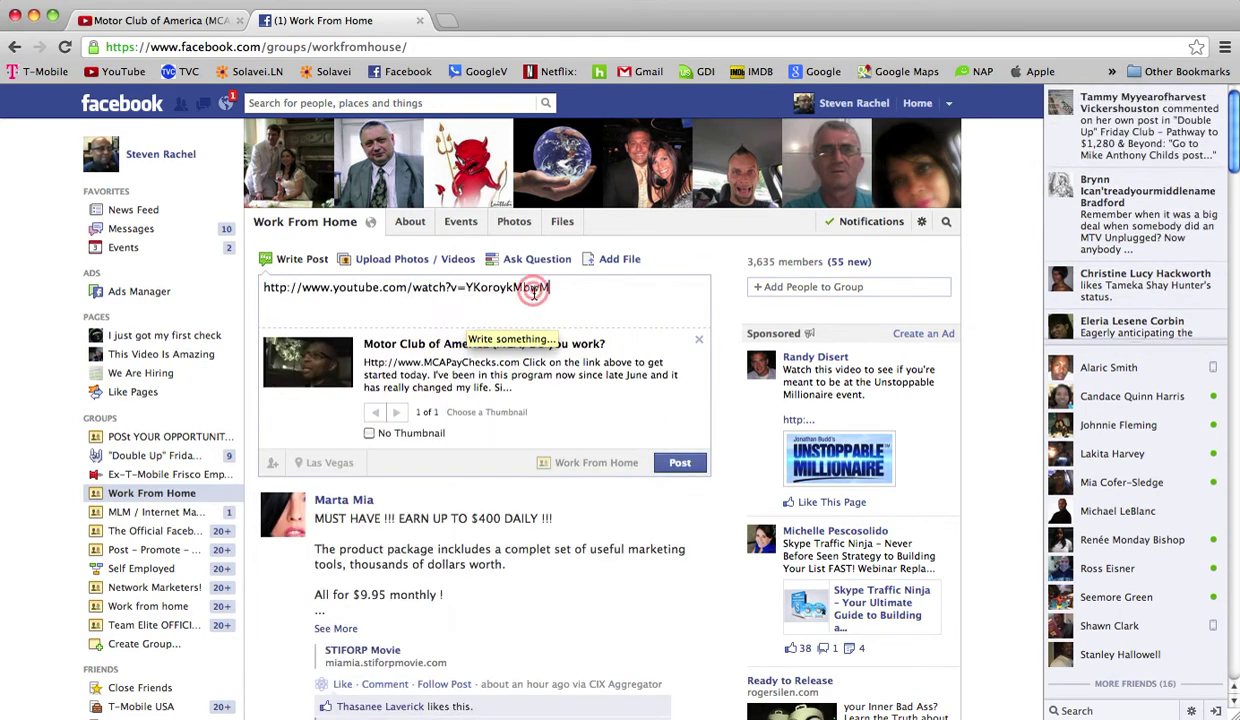
drag(553, 288, 250, 287)
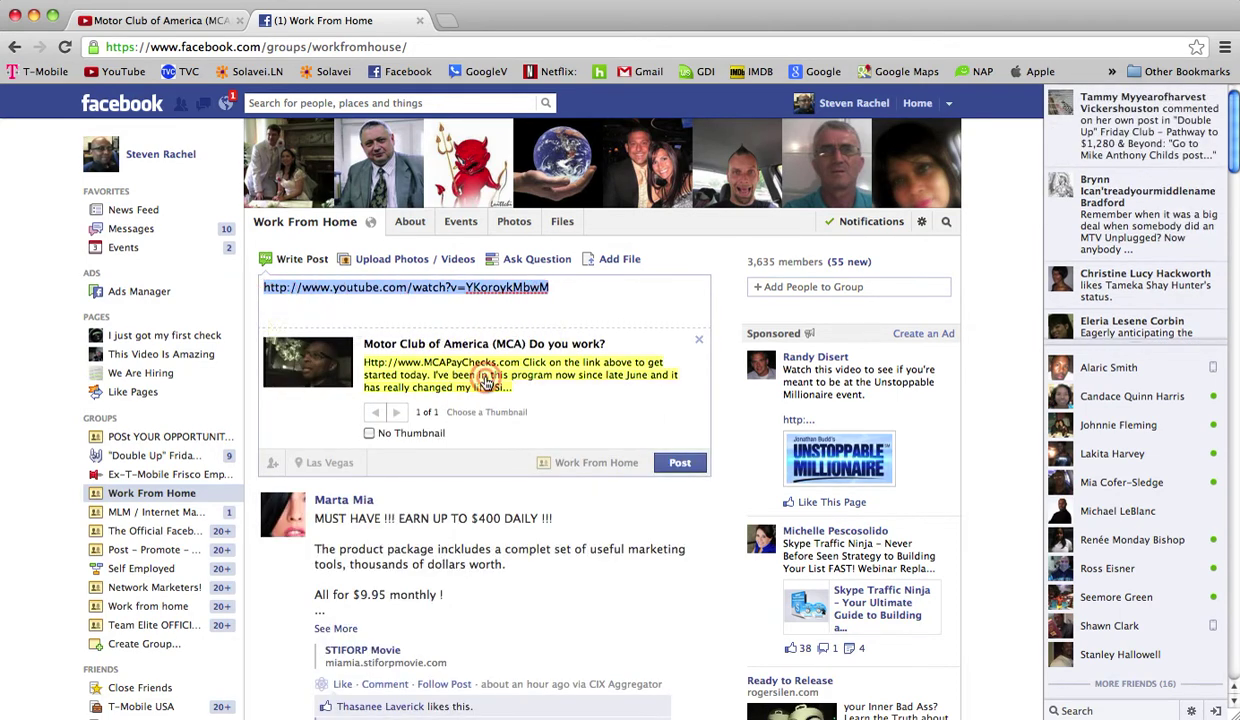
click(428, 298)
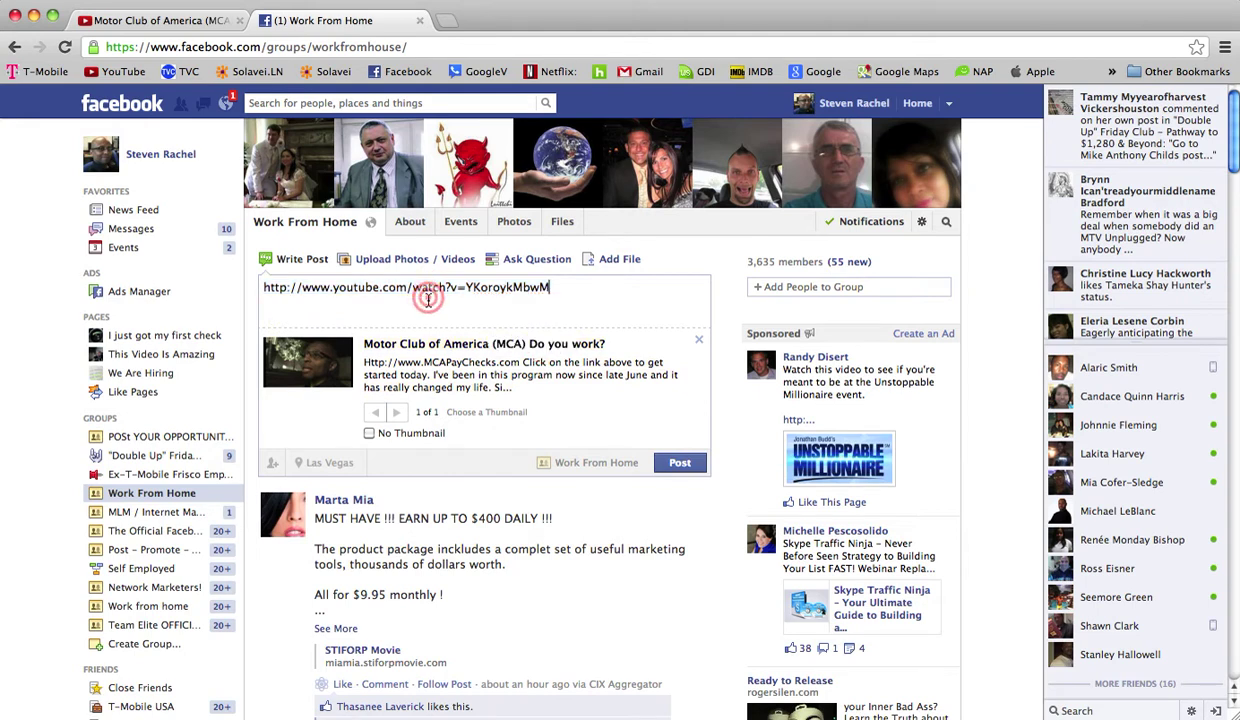
click(258, 290)
key(Return)
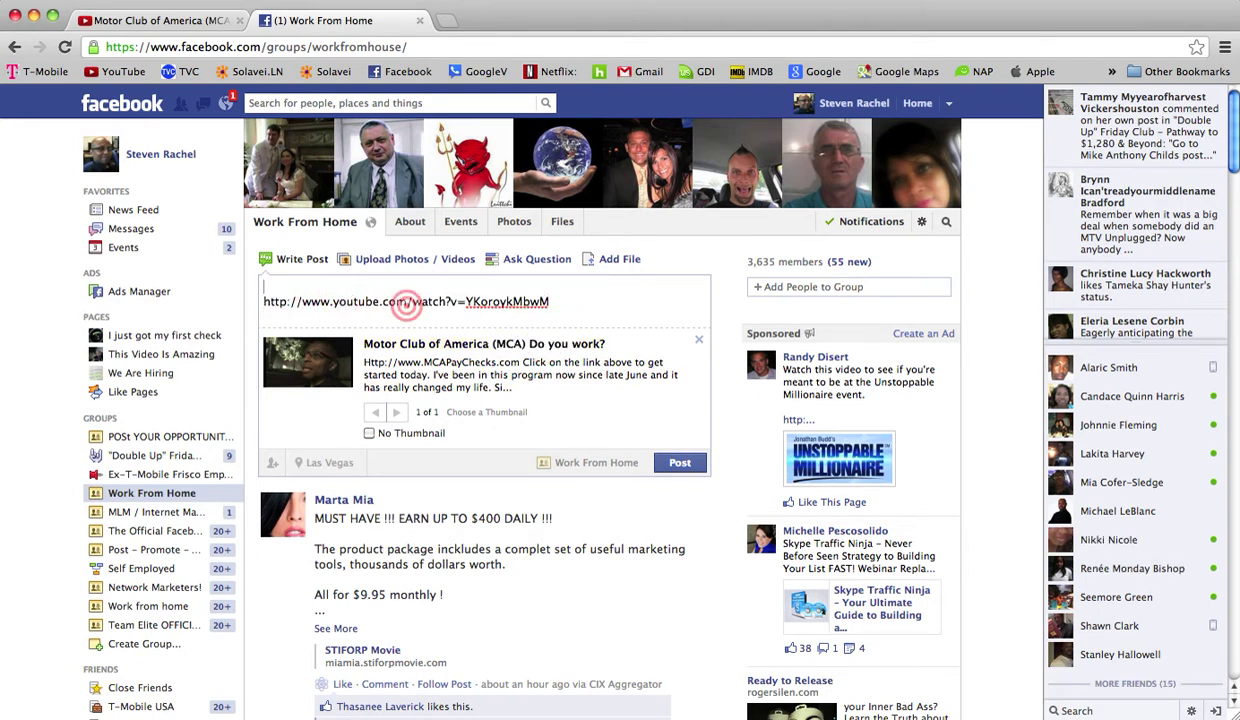
text(Hey guys, check out my)
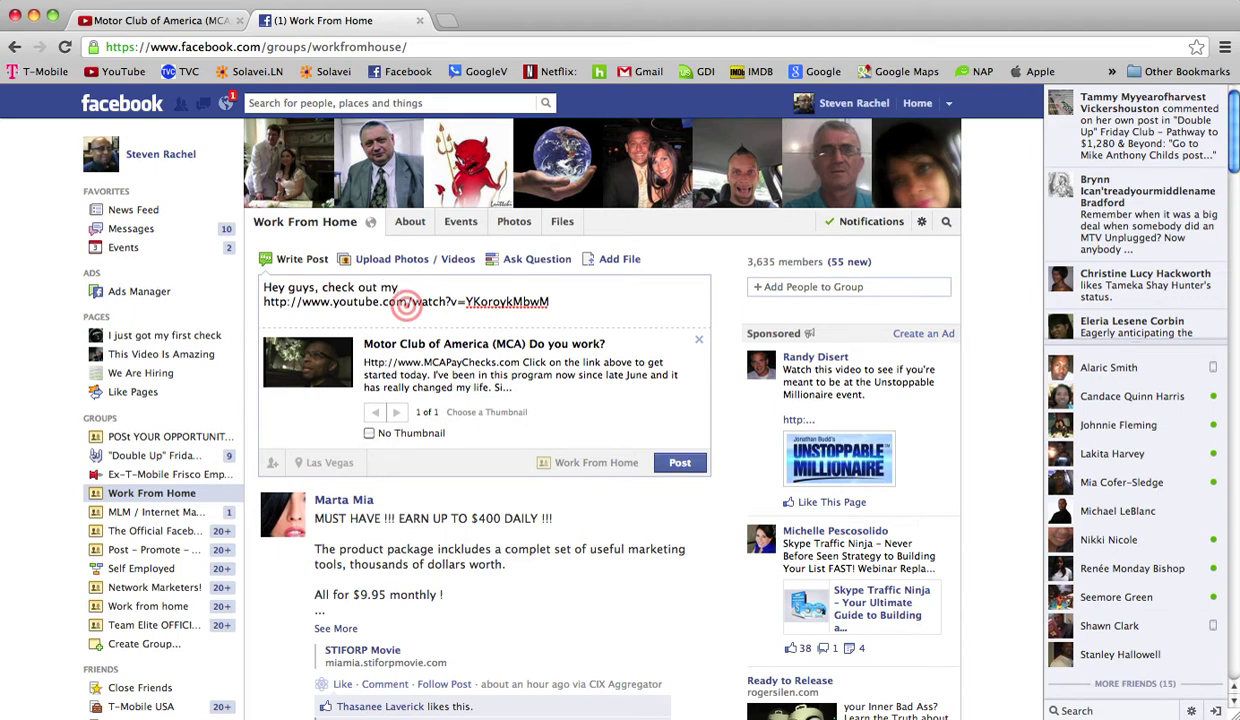
text( new video on)
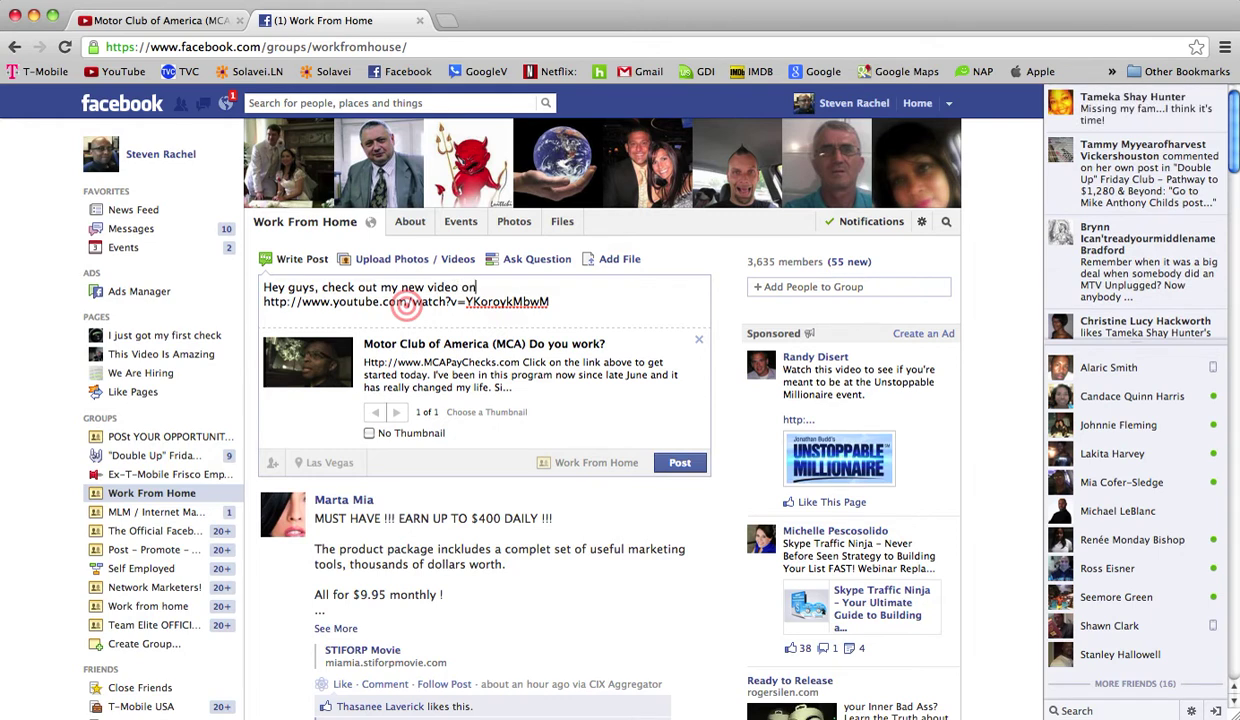
text( the Las Vegas Strip...)
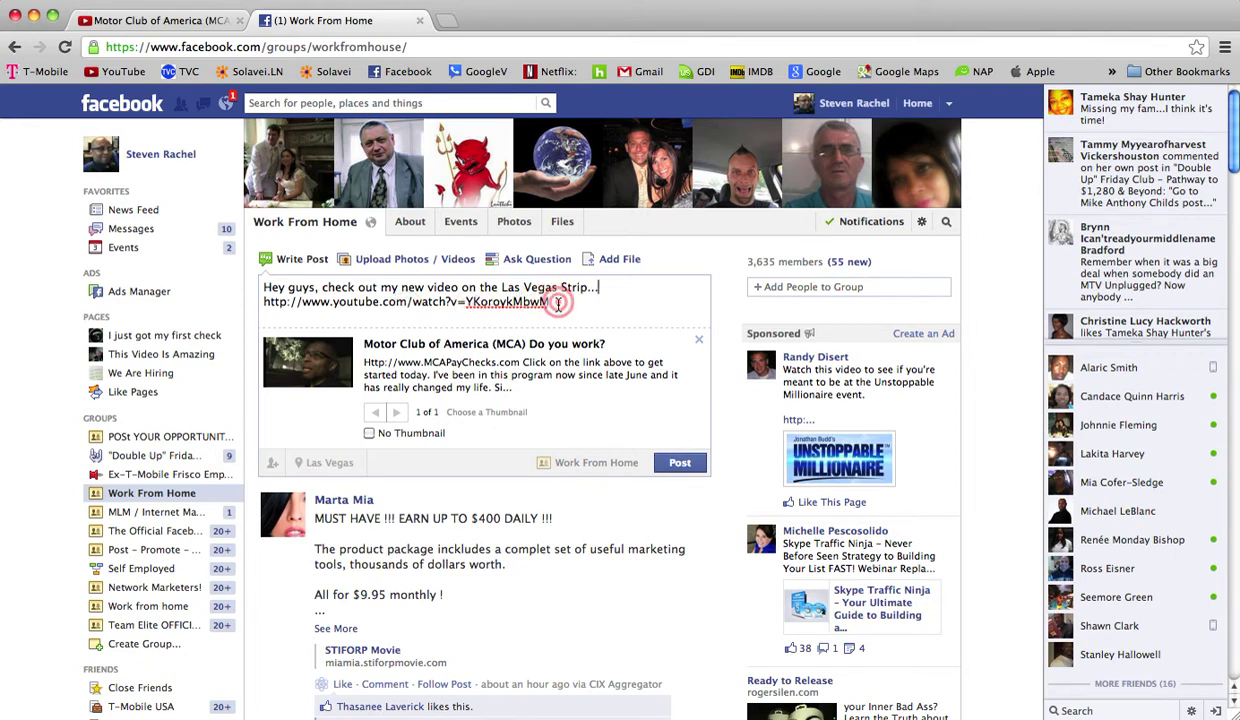
Copy the whole message for reuse, delete the raw link line, and publish the post
triple_click(340, 287)
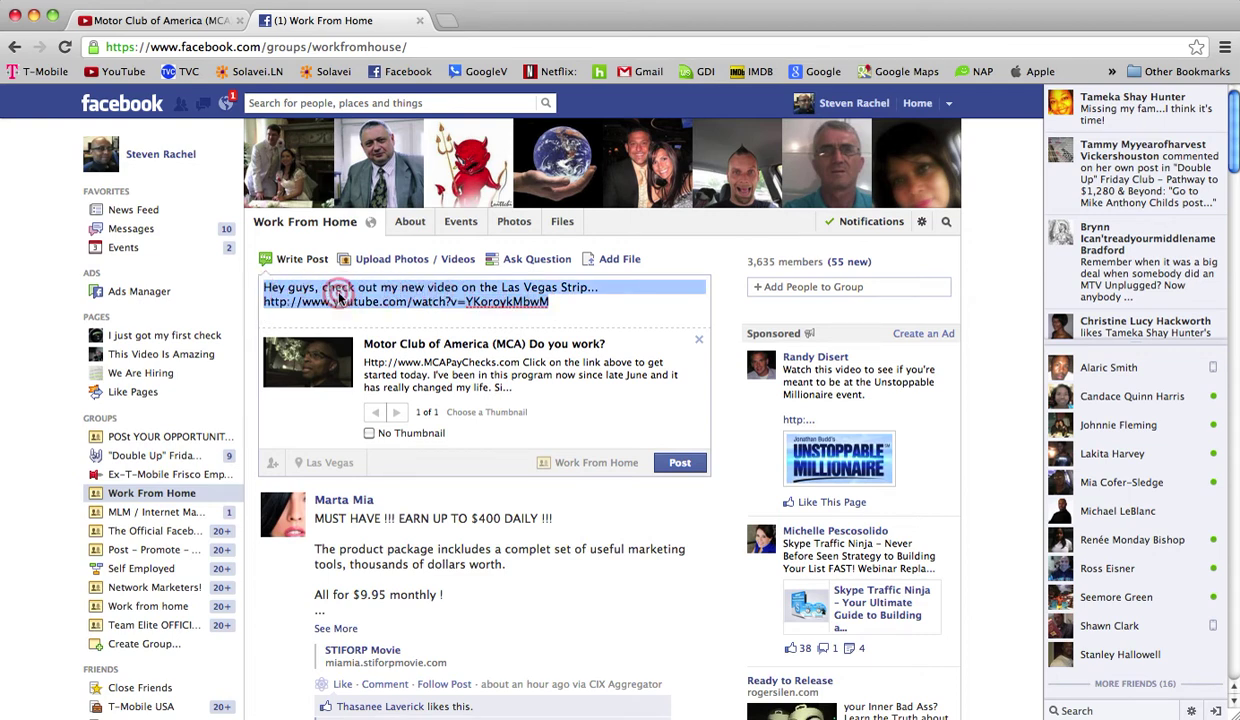
right_click(360, 303)
click(380, 364)
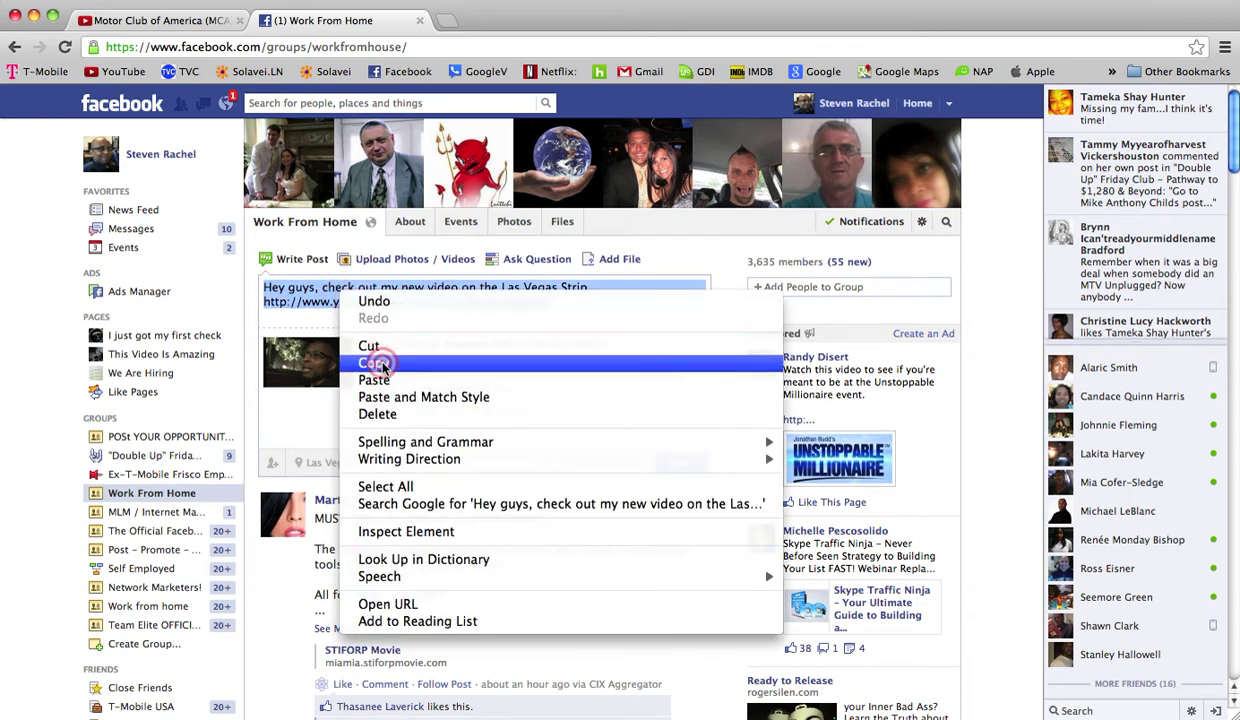
drag(558, 304, 255, 301)
key(BackSpace)
click(679, 464)
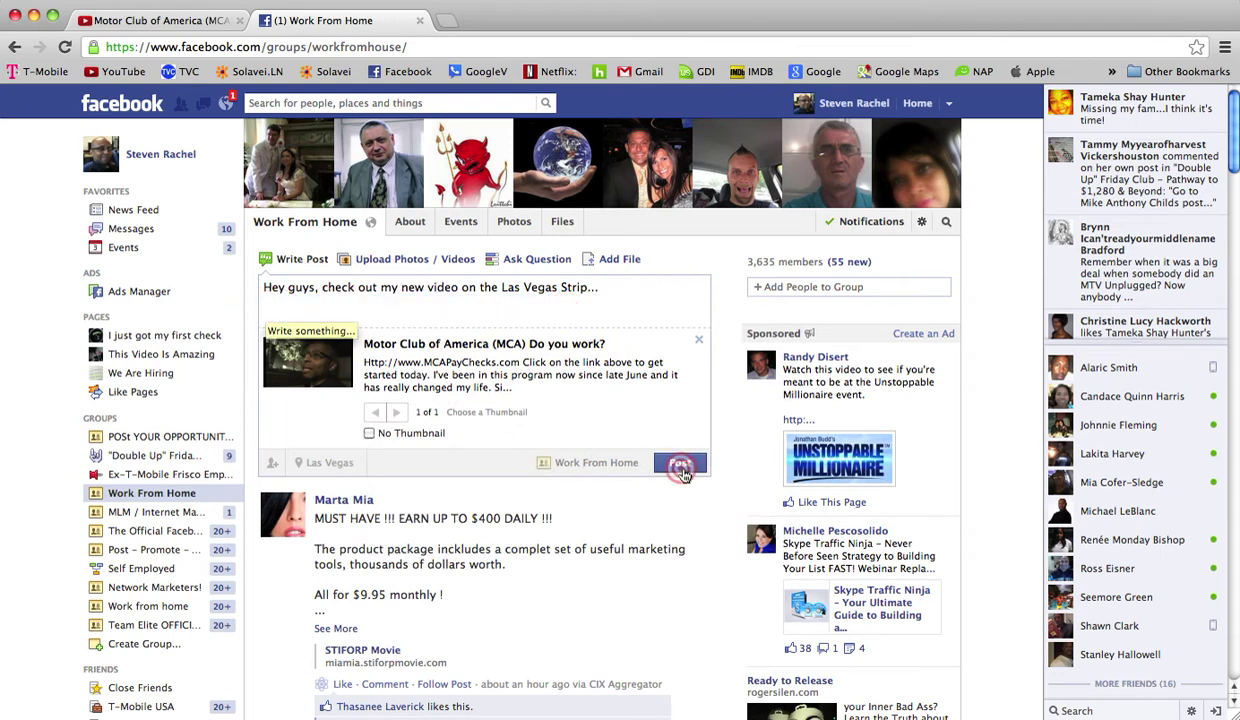
click(683, 469)
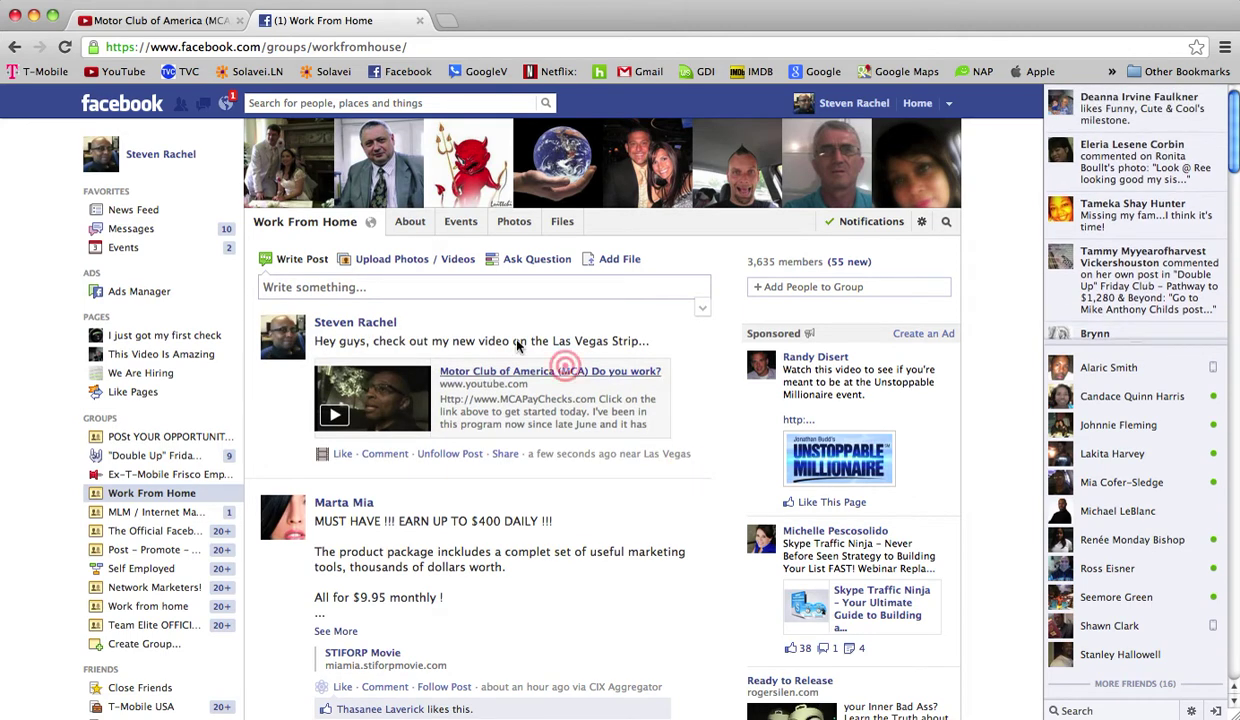
Open MLM / Internet Marketing, paste the saved video message, remove its URL line, and post it
click(223, 419)
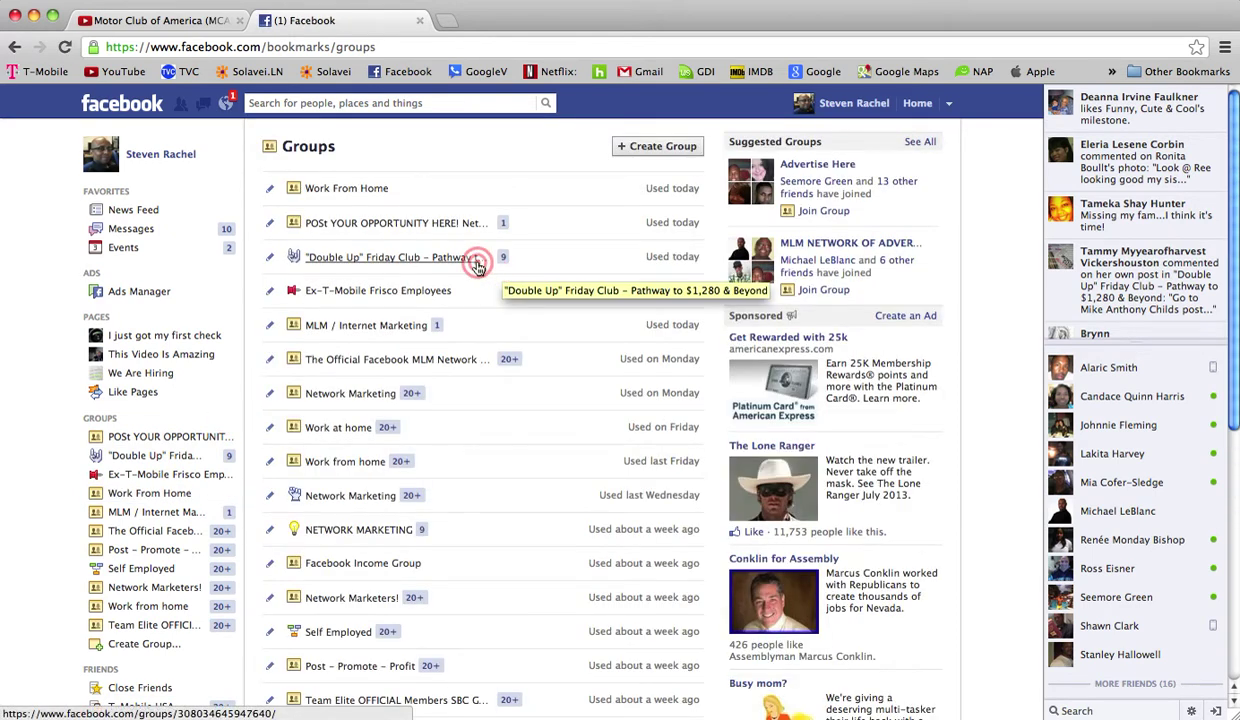
click(359, 333)
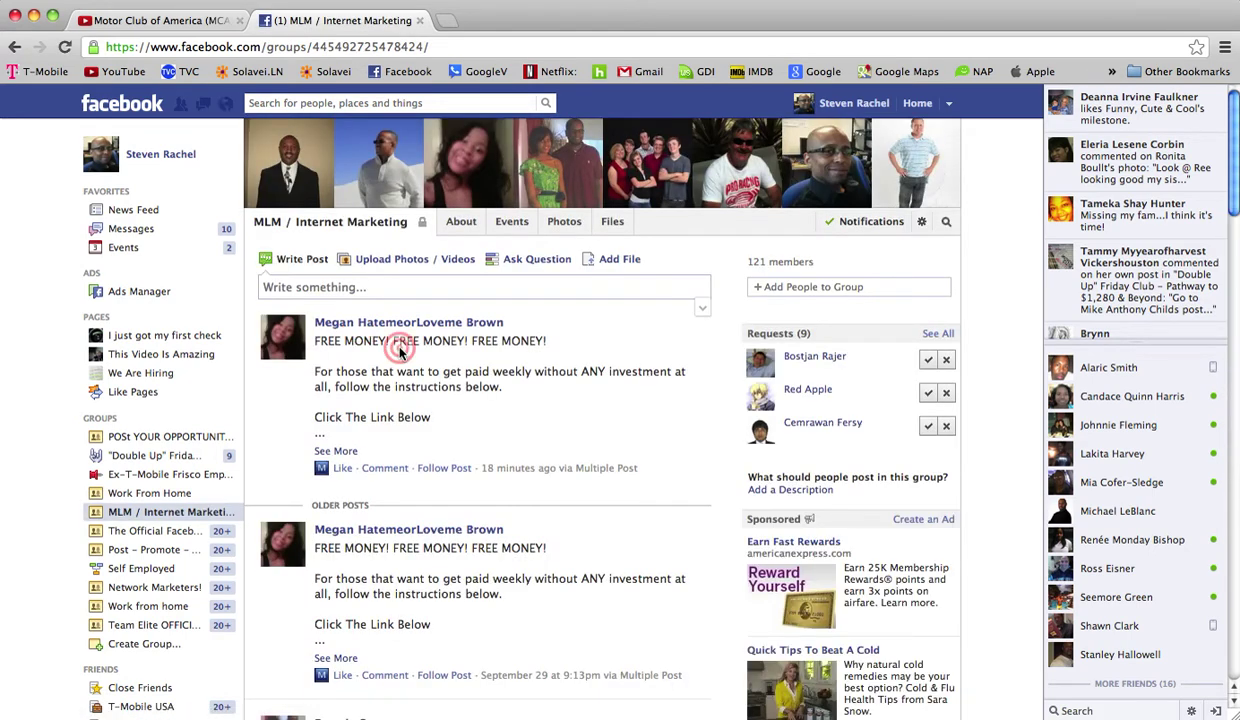
click(330, 287)
right_click(330, 287)
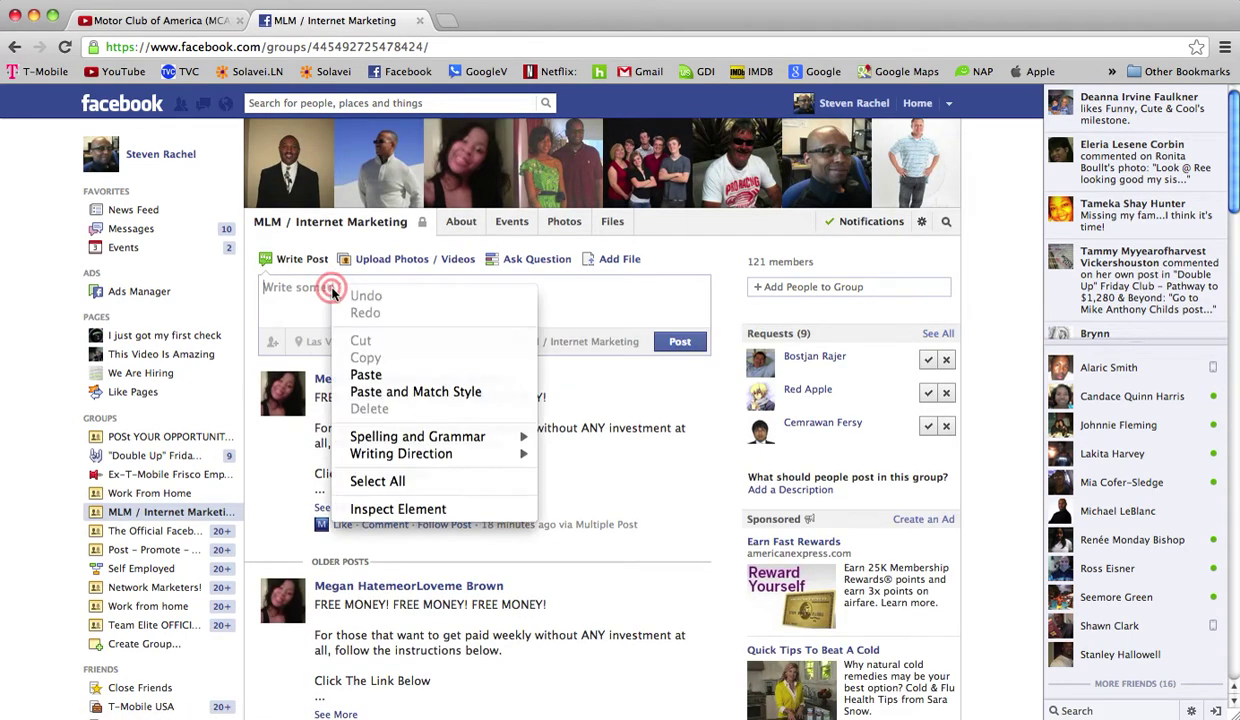
click(368, 374)
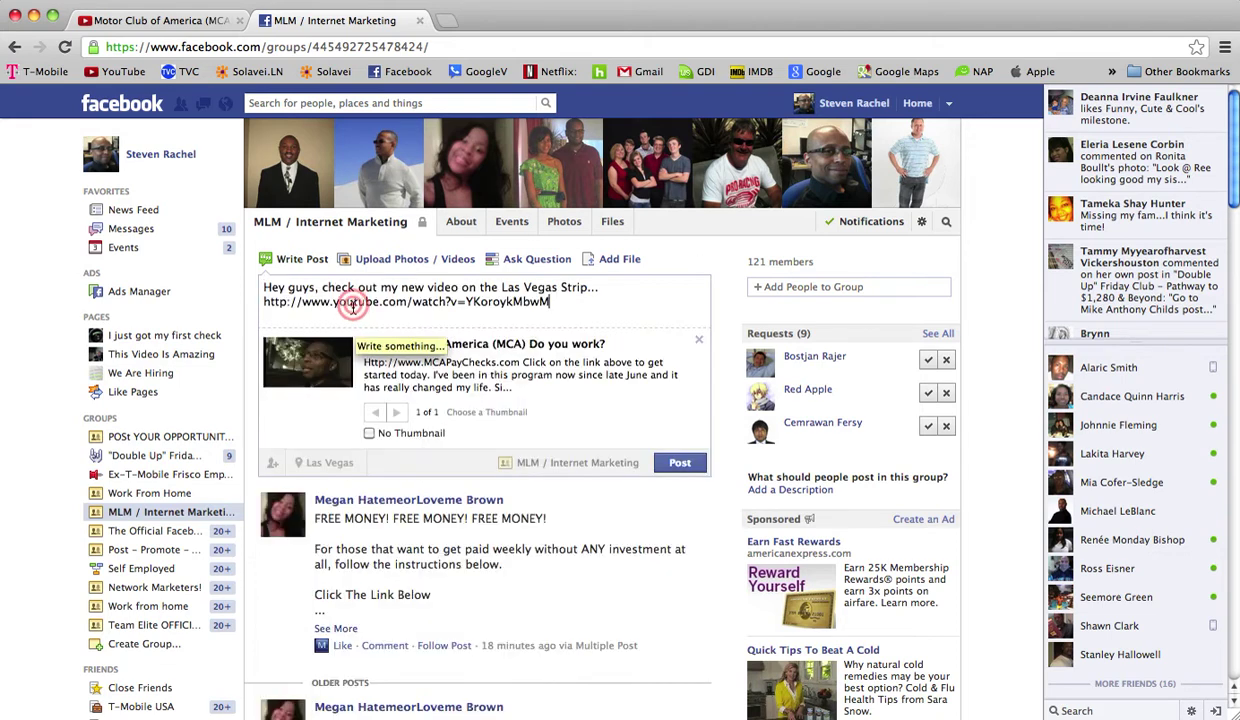
triple_click(352, 303)
key(BackSpace)
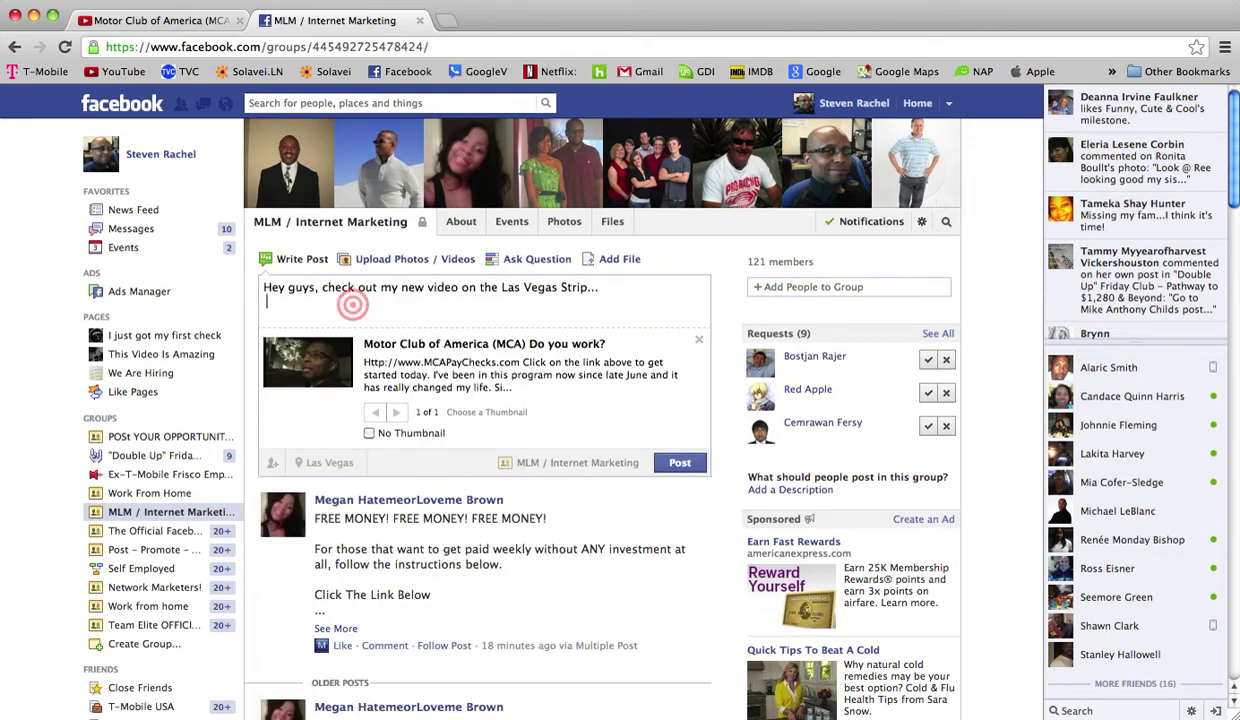
click(676, 465)
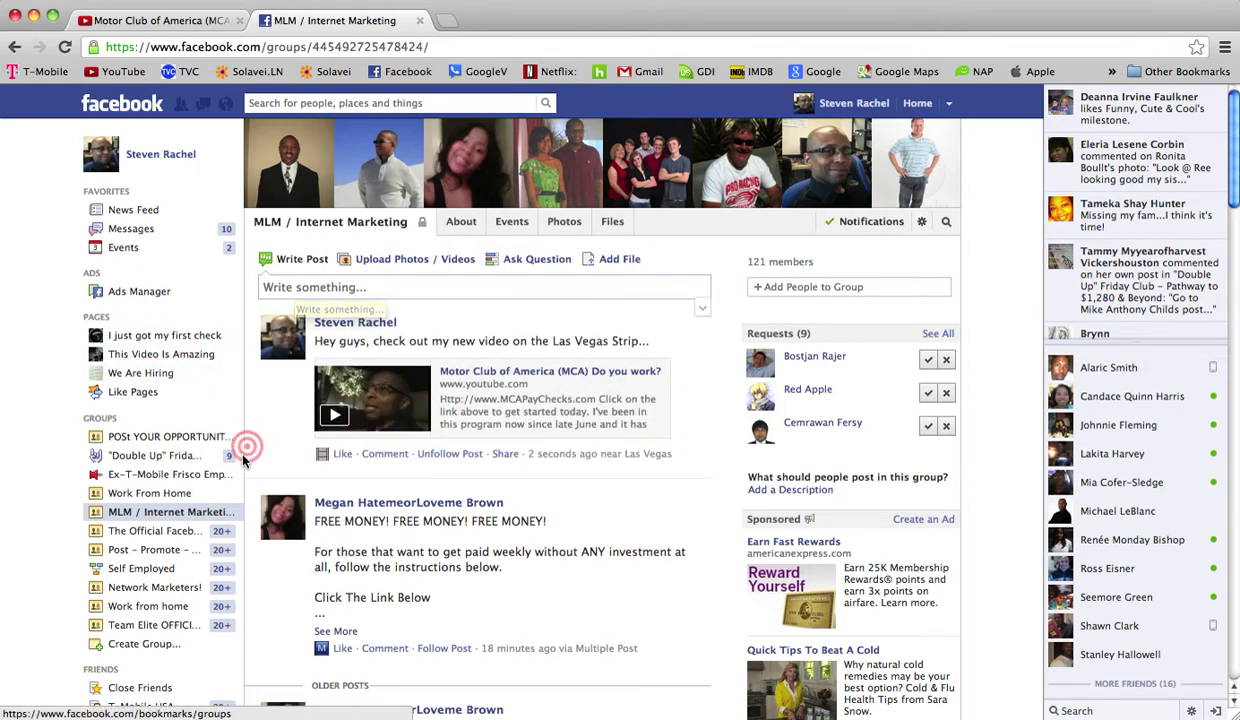
Visit the 4,802-member NETWORK MARKETING group from the groups list, then return to that list
click(221, 425)
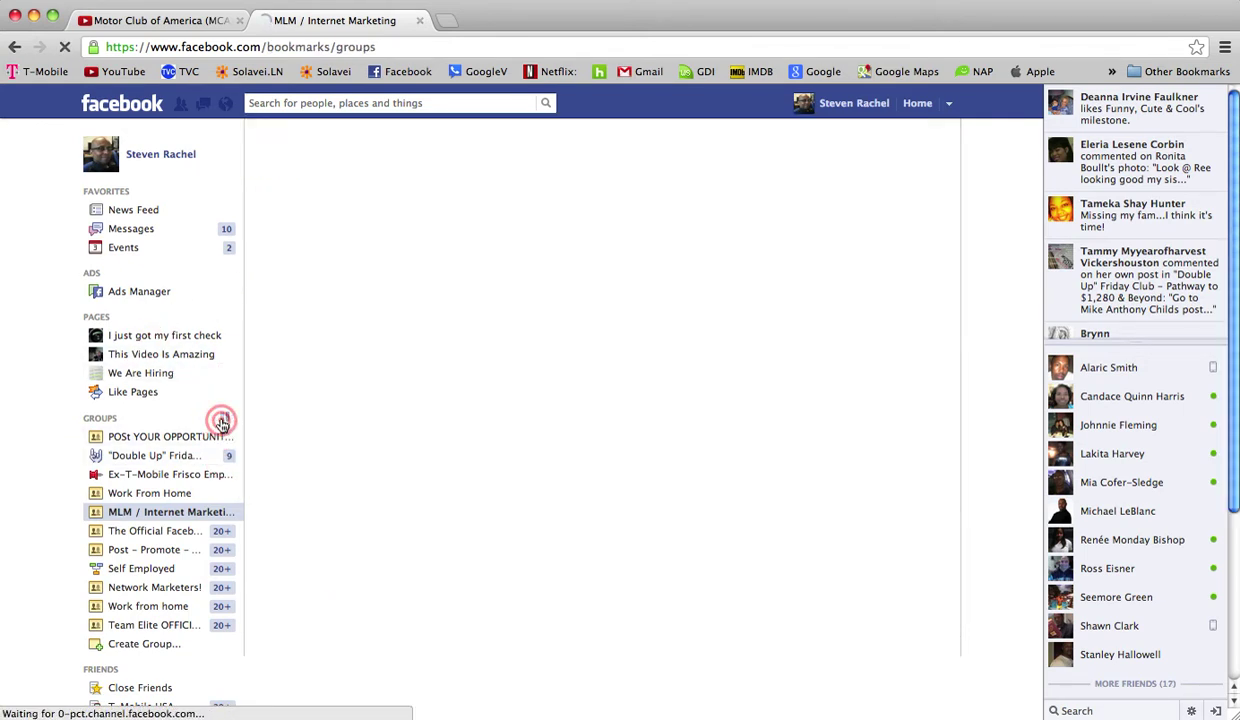
scroll(449, 417, down, 2)
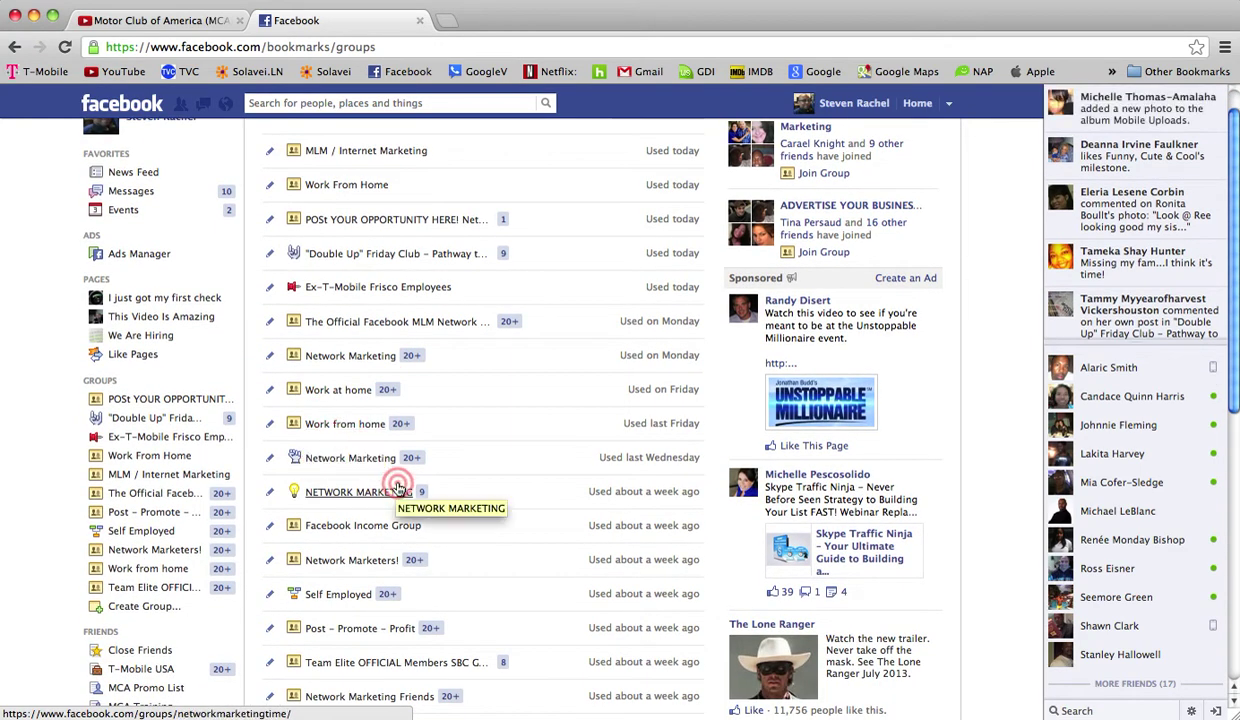
scroll(376, 490, down, 1)
click(340, 477)
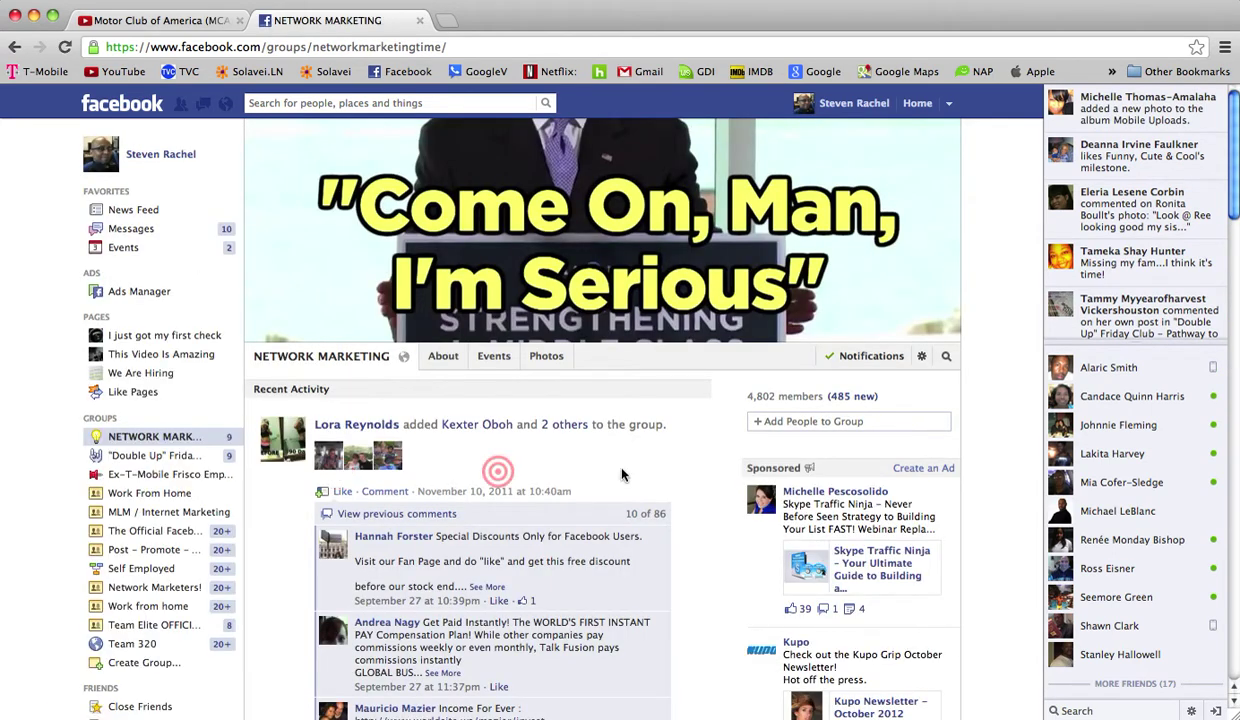
click(795, 433)
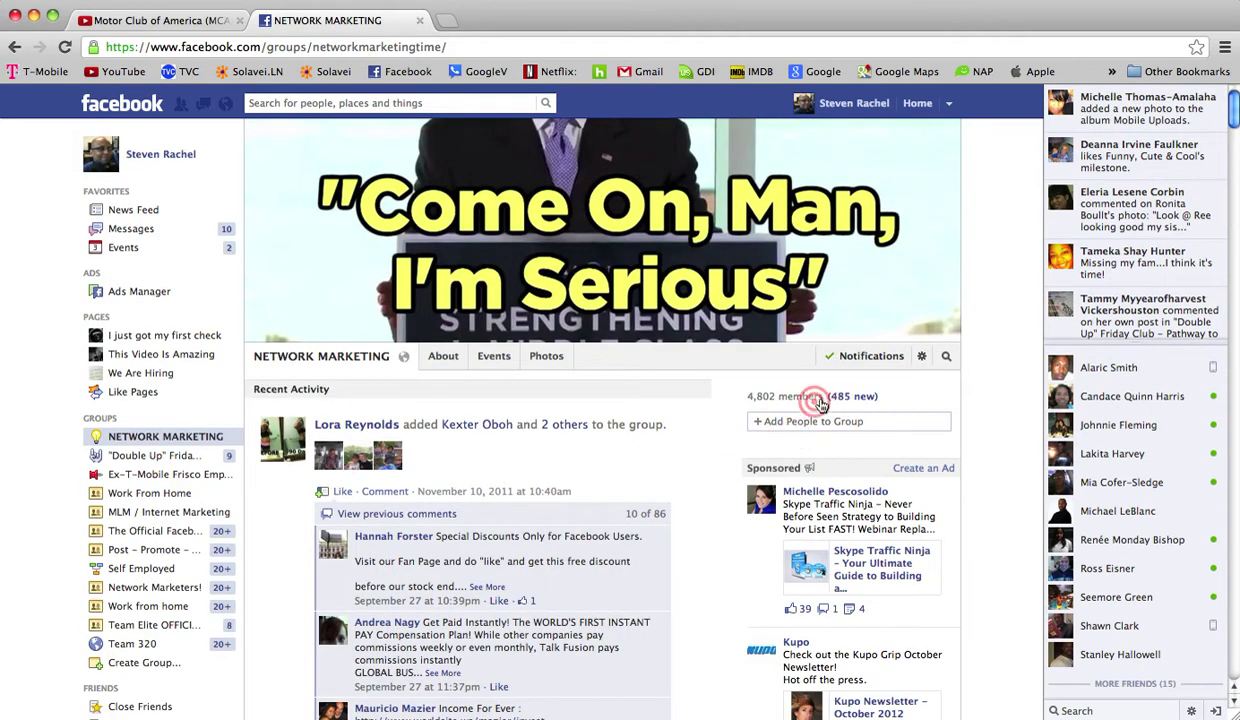
scroll(407, 360, down, 2)
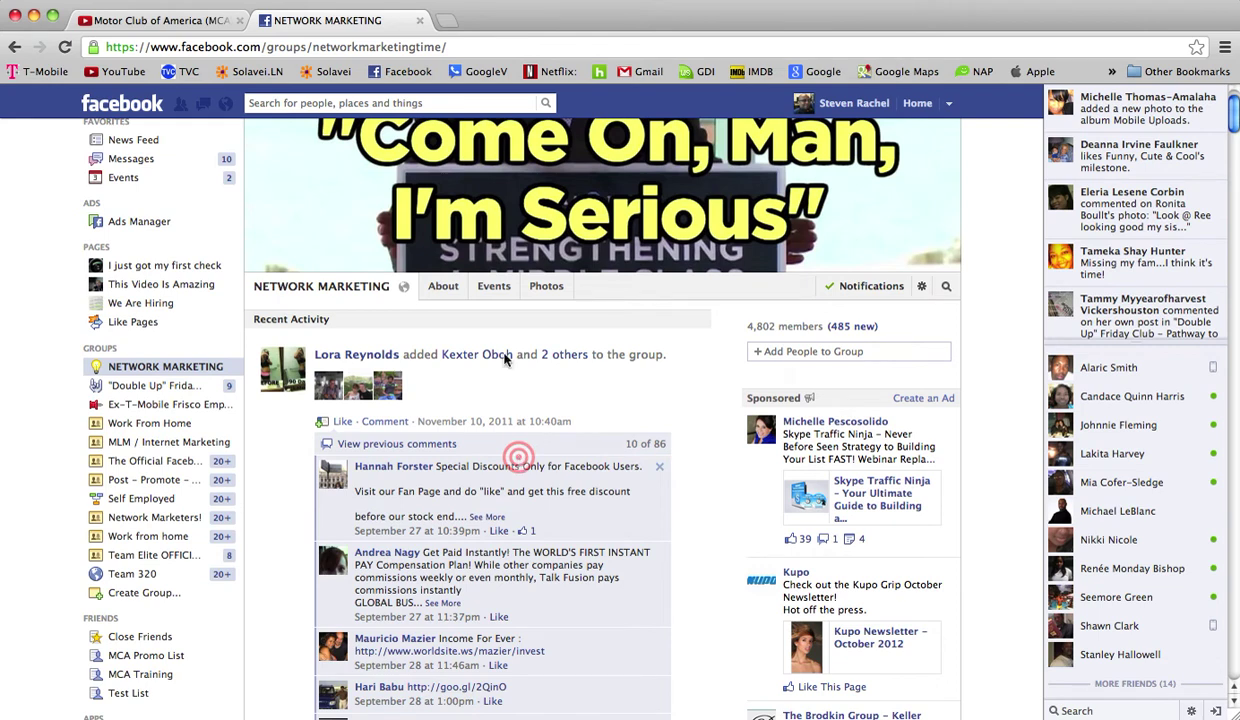
click(15, 48)
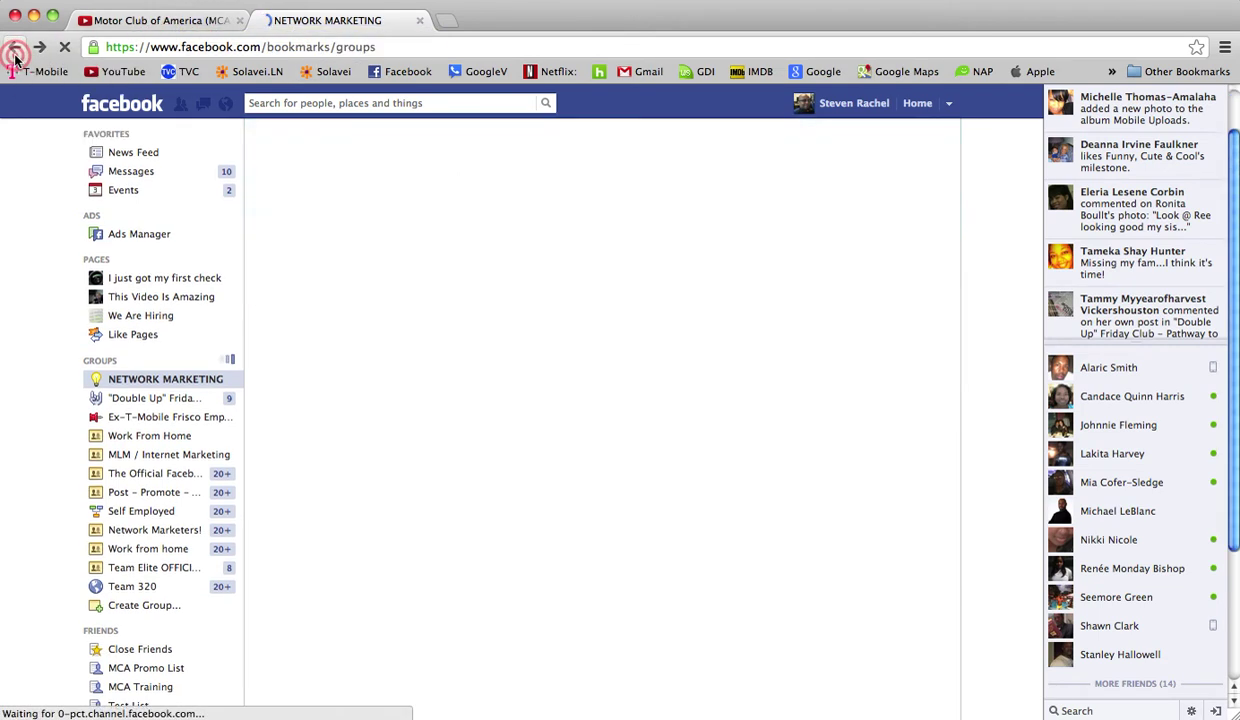
scroll(448, 443, down, 1)
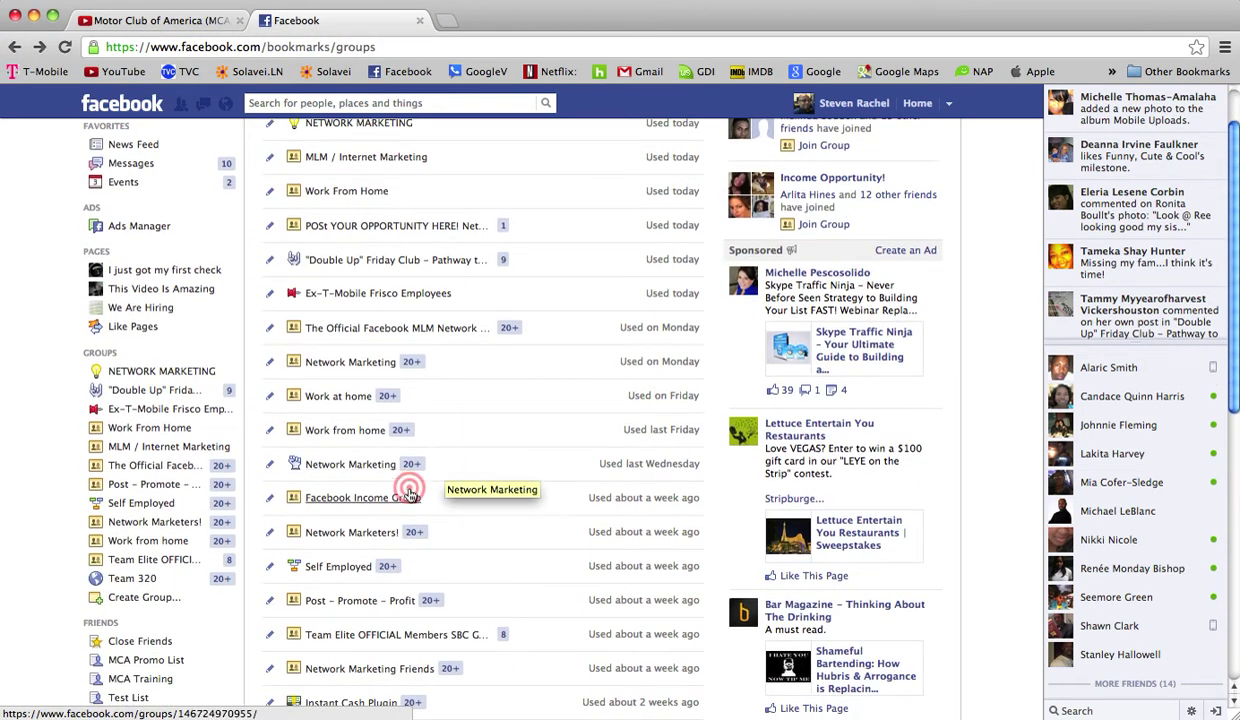
scroll(405, 525, down, 1)
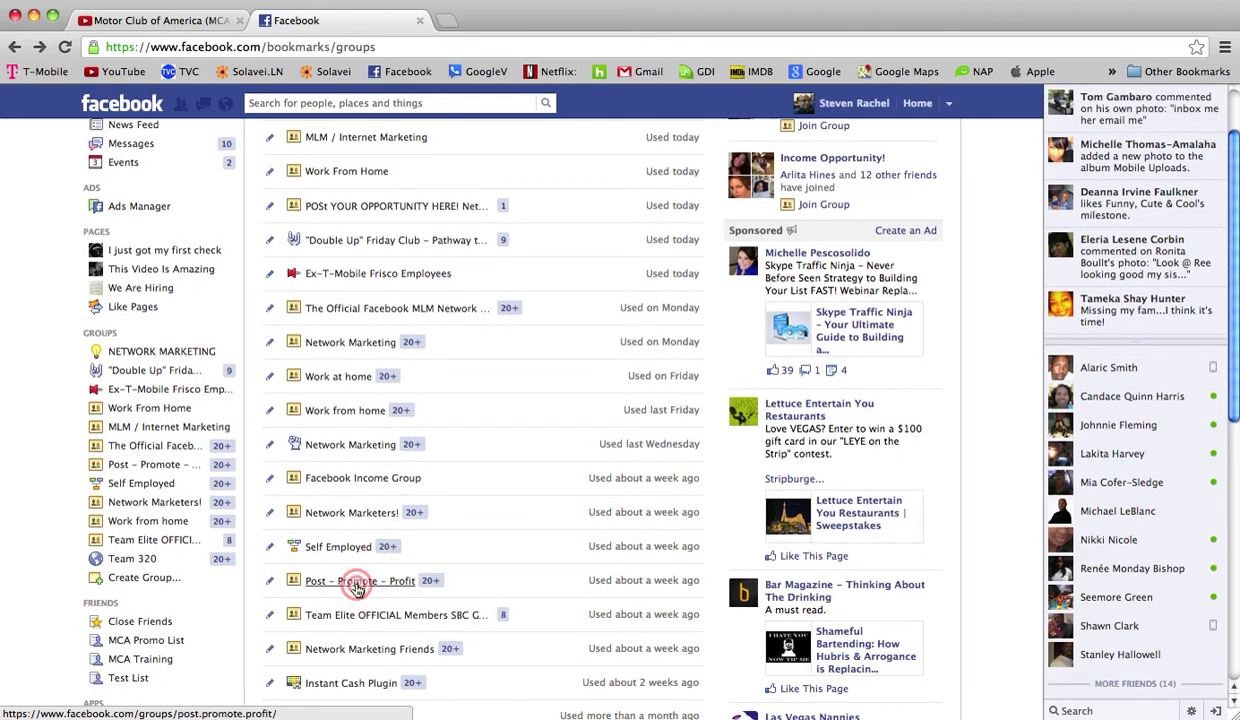
Open Post – Promote – Profit, paste the saved video message, delete its URL line, and post it
click(357, 588)
scroll(474, 497, down, 2)
scroll(474, 497, down, 5)
scroll(470, 498, up, 6)
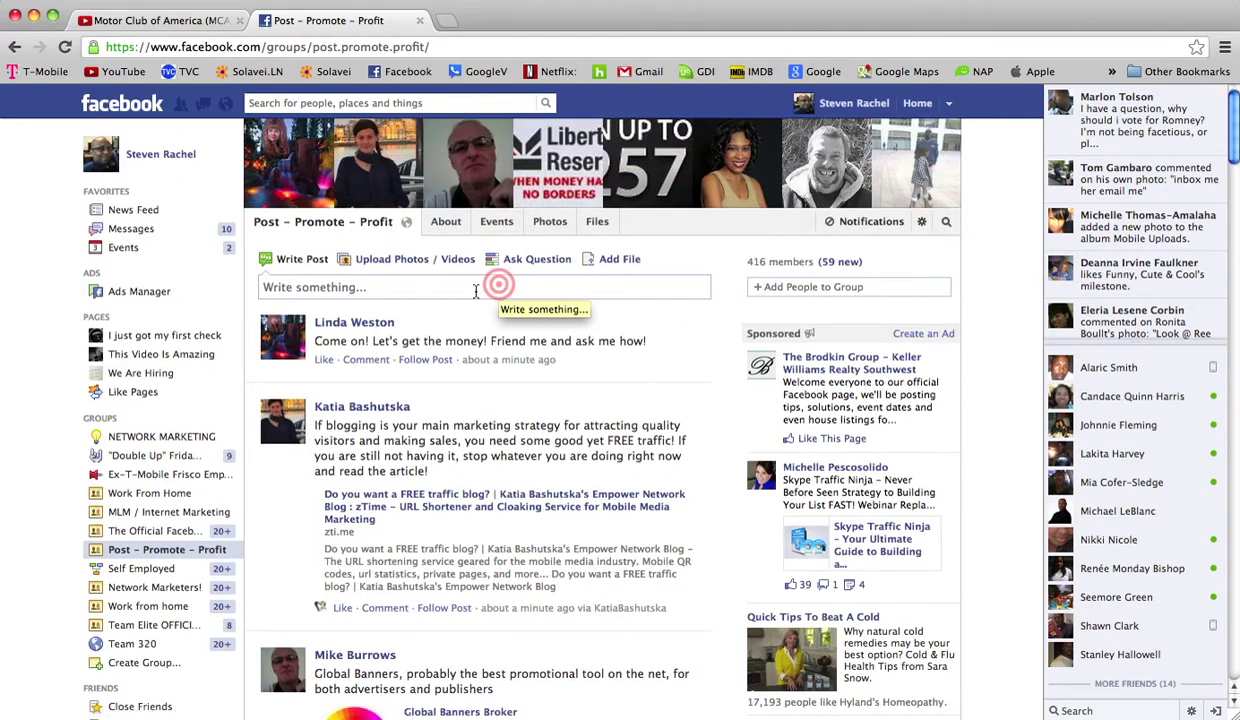
right_click(407, 290)
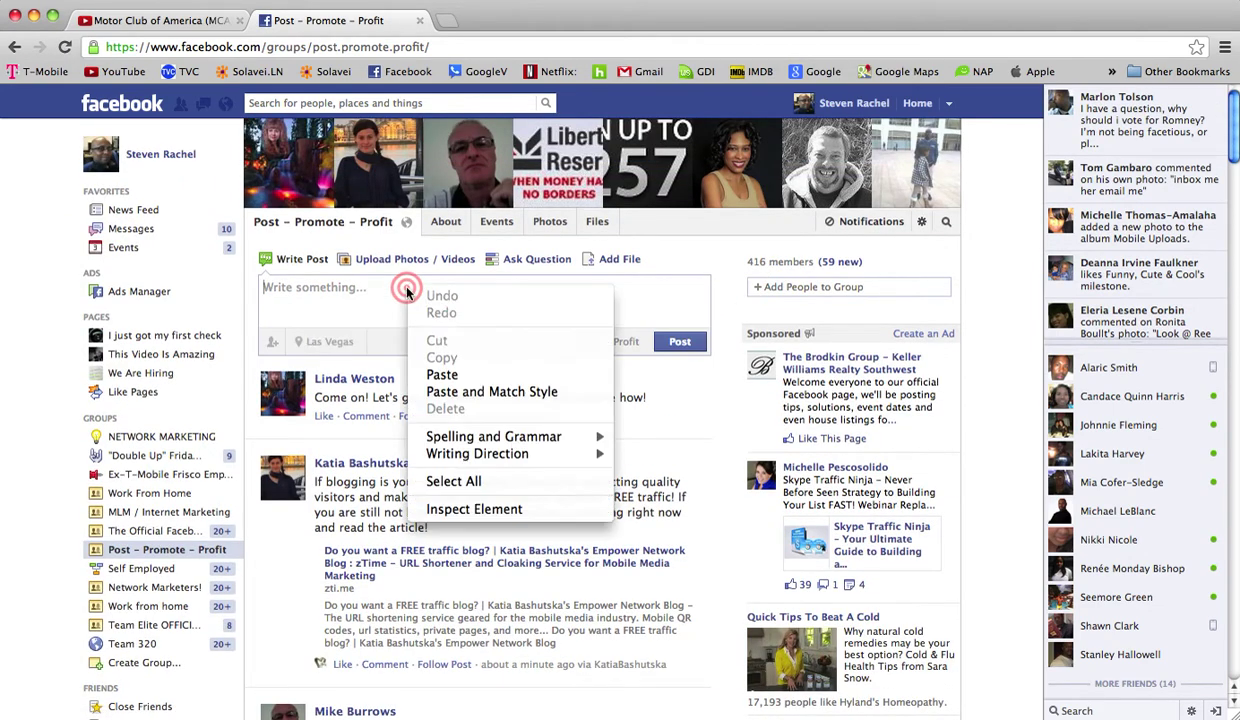
click(442, 374)
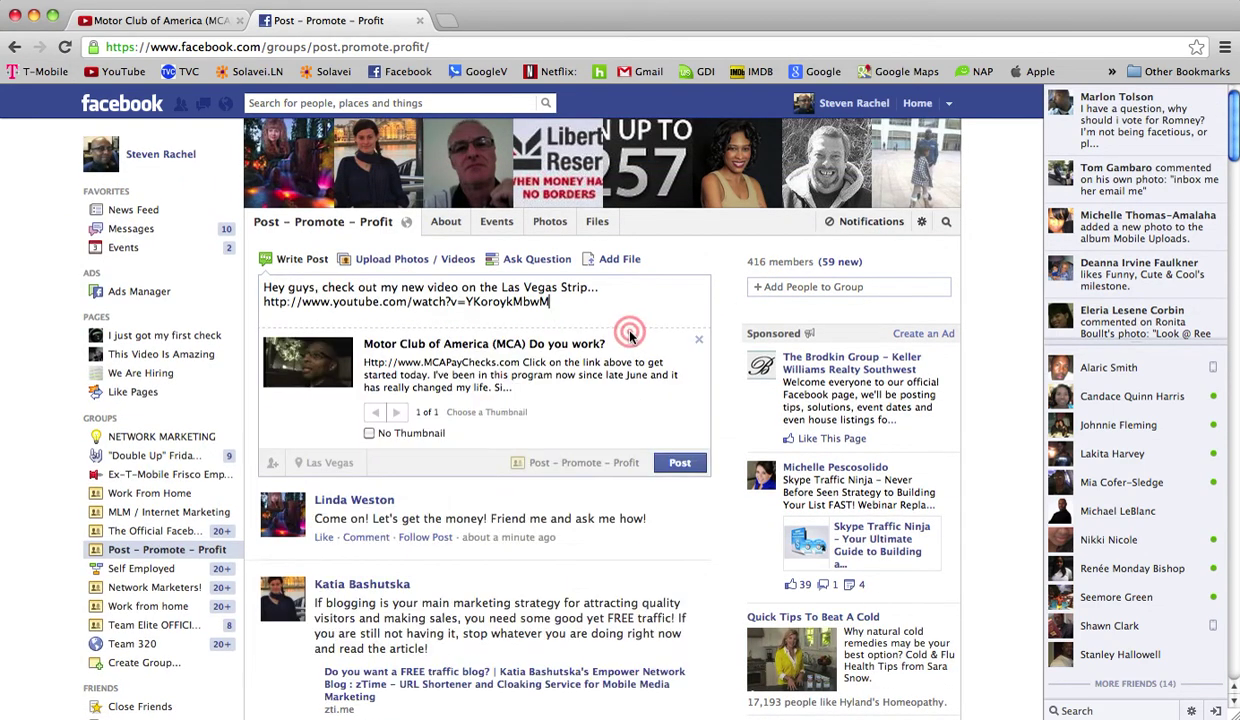
triple_click(496, 300)
key(BackSpace)
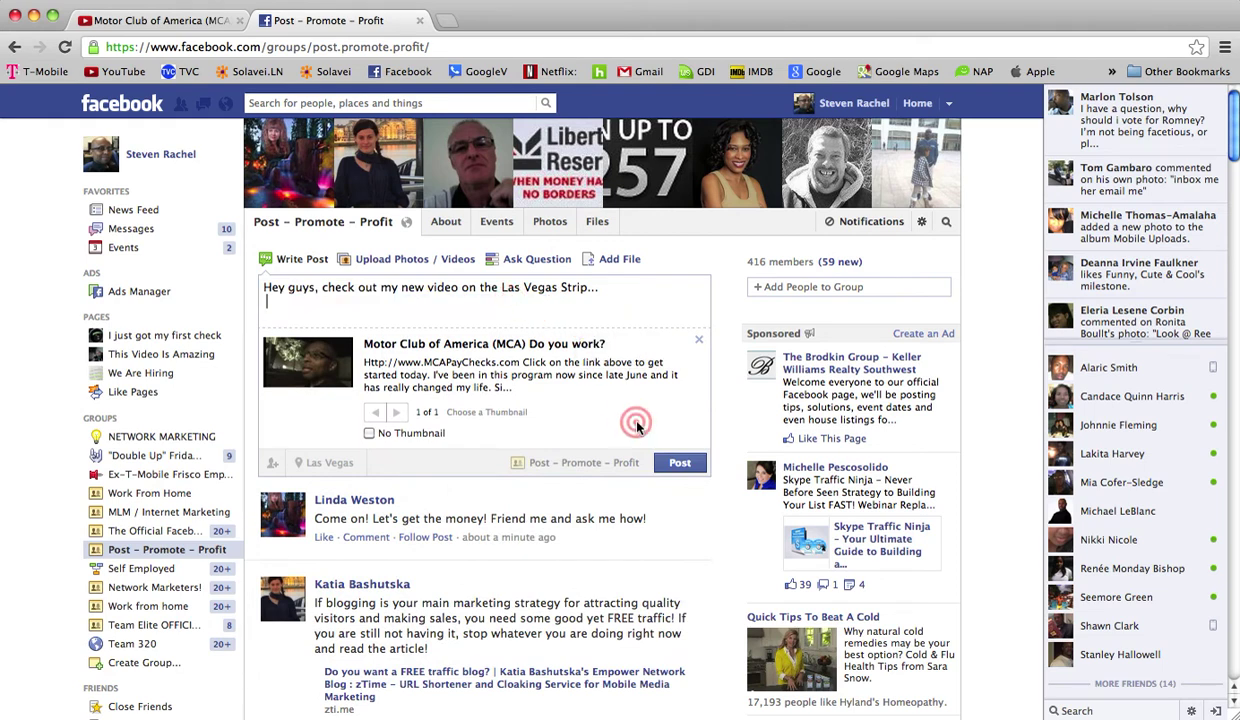
click(682, 466)
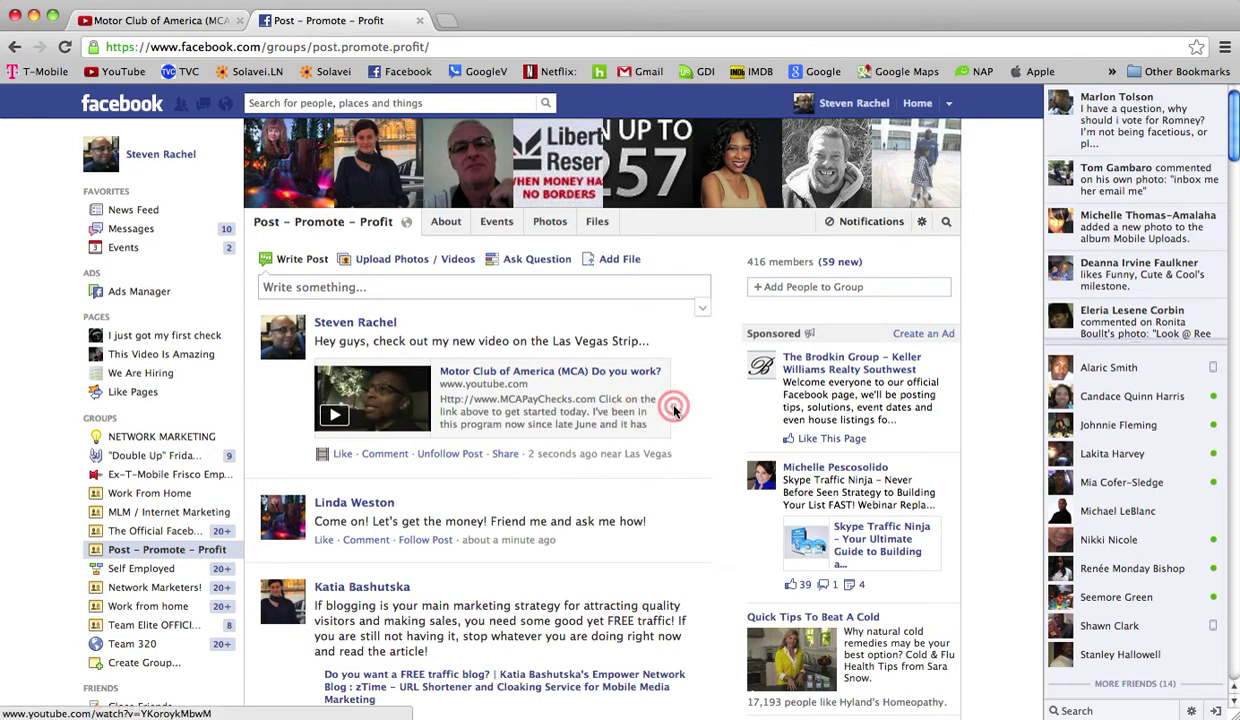
scroll(672, 409, down, 3)
scroll(673, 409, up, 3)
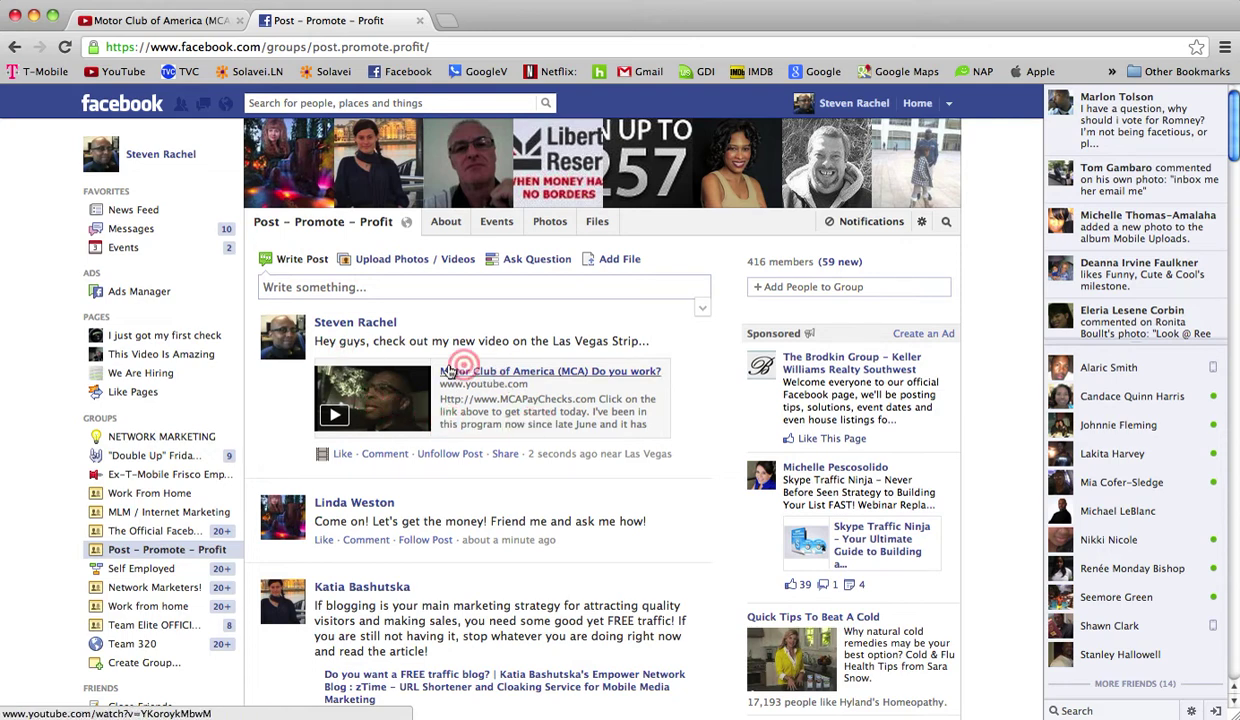
mouse_move(391, 320)
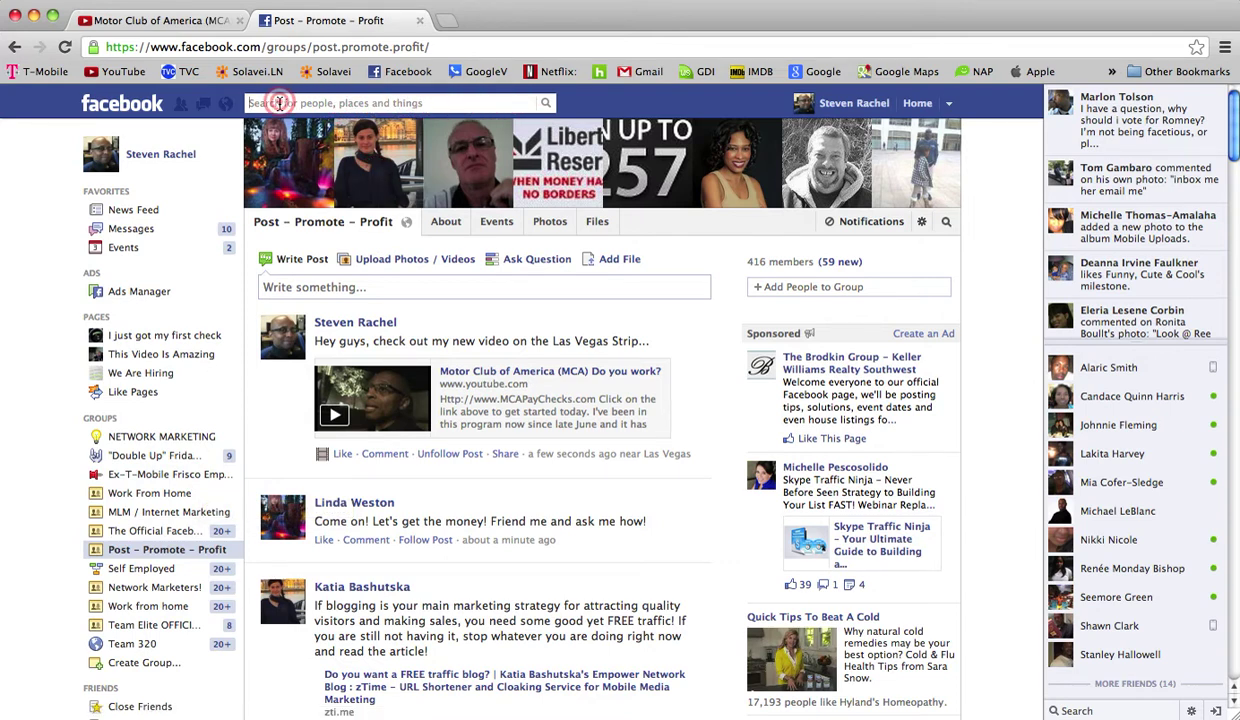
Search Facebook for 'work from home' and open the full results list
click(743, 400)
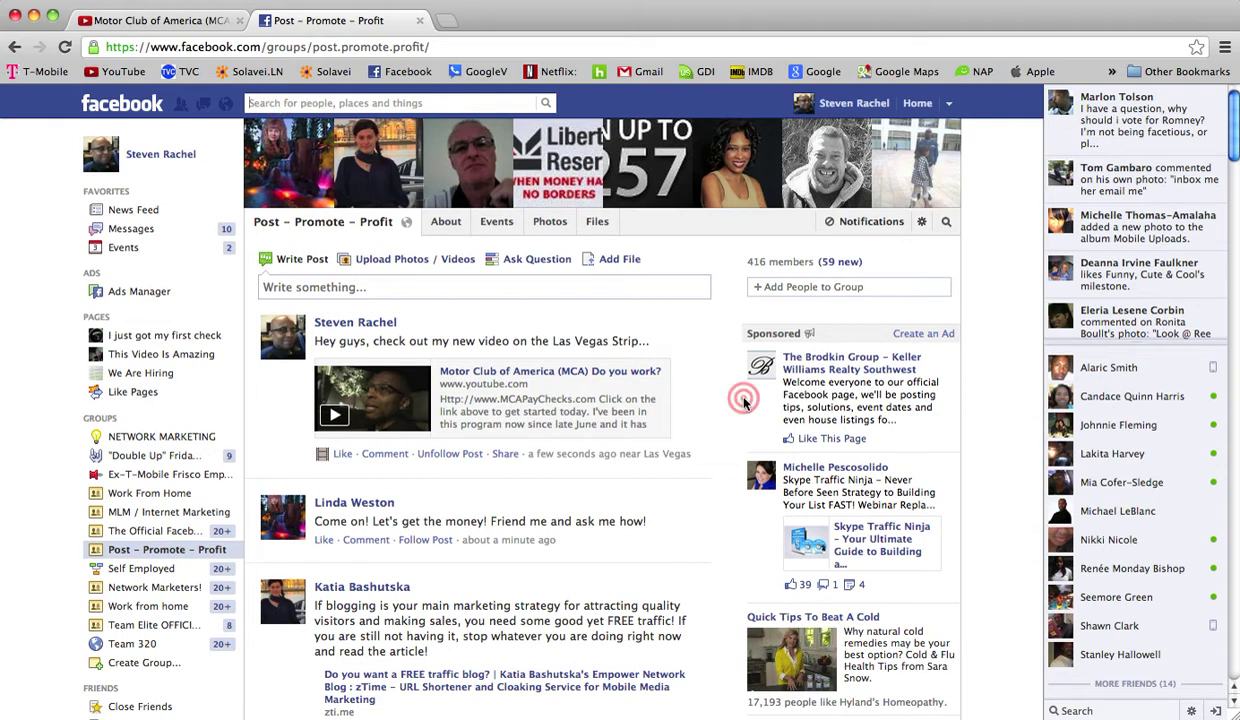
click(398, 105)
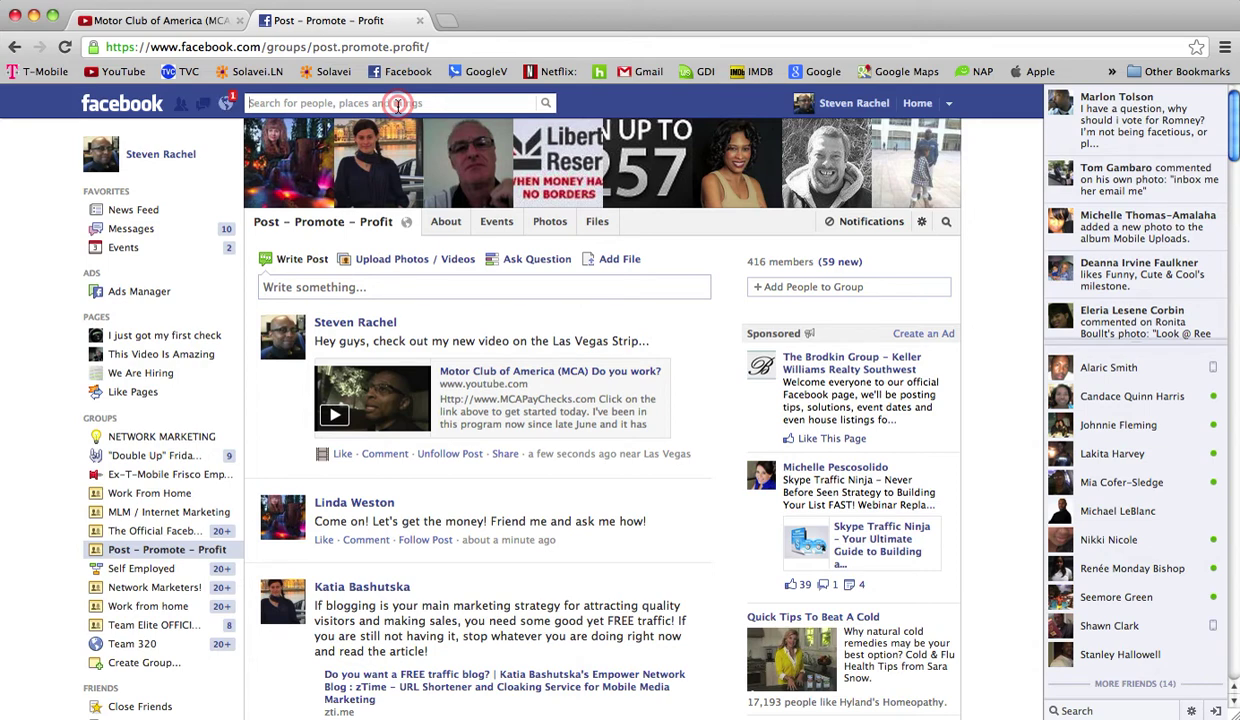
text(work from home)
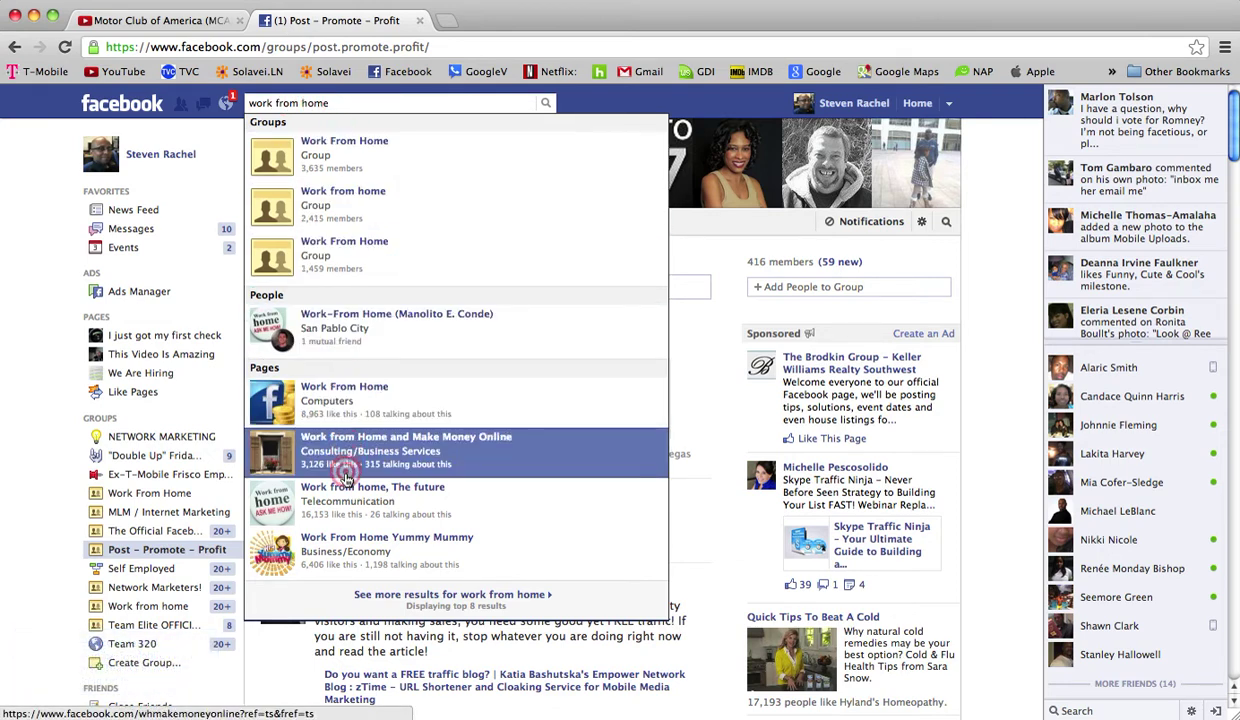
click(417, 594)
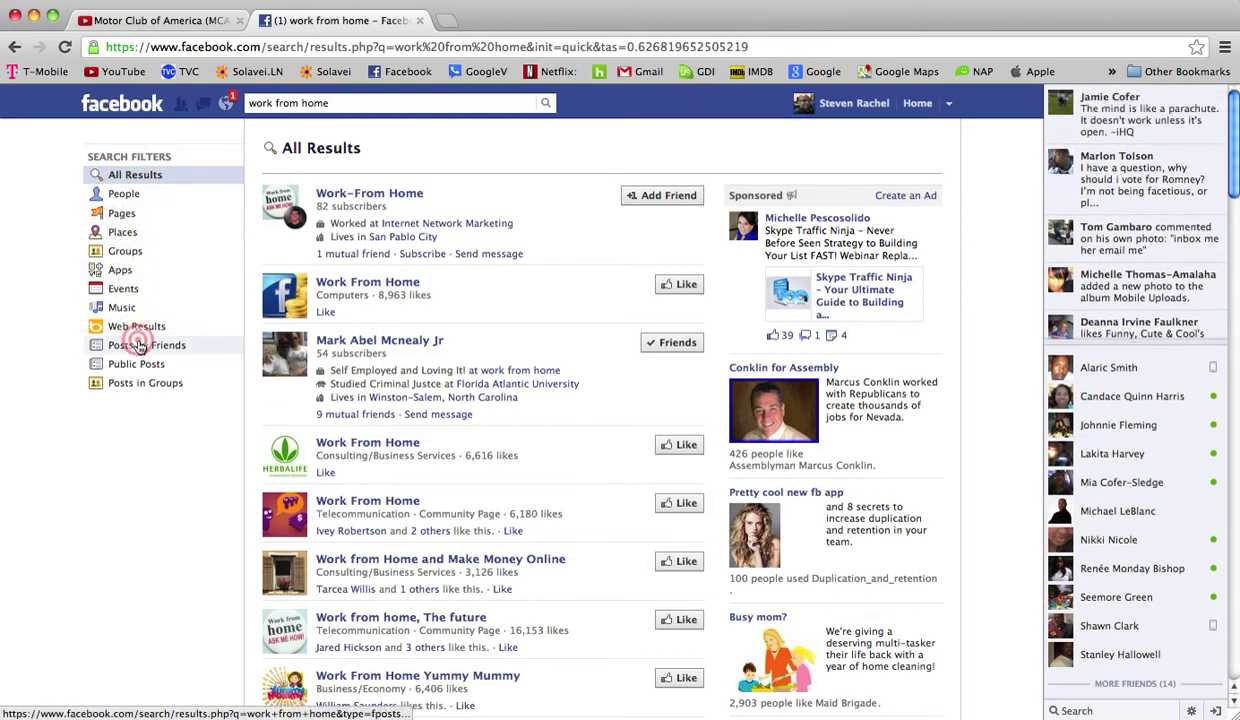
Filter the work from home results to People and browse through them
click(131, 197)
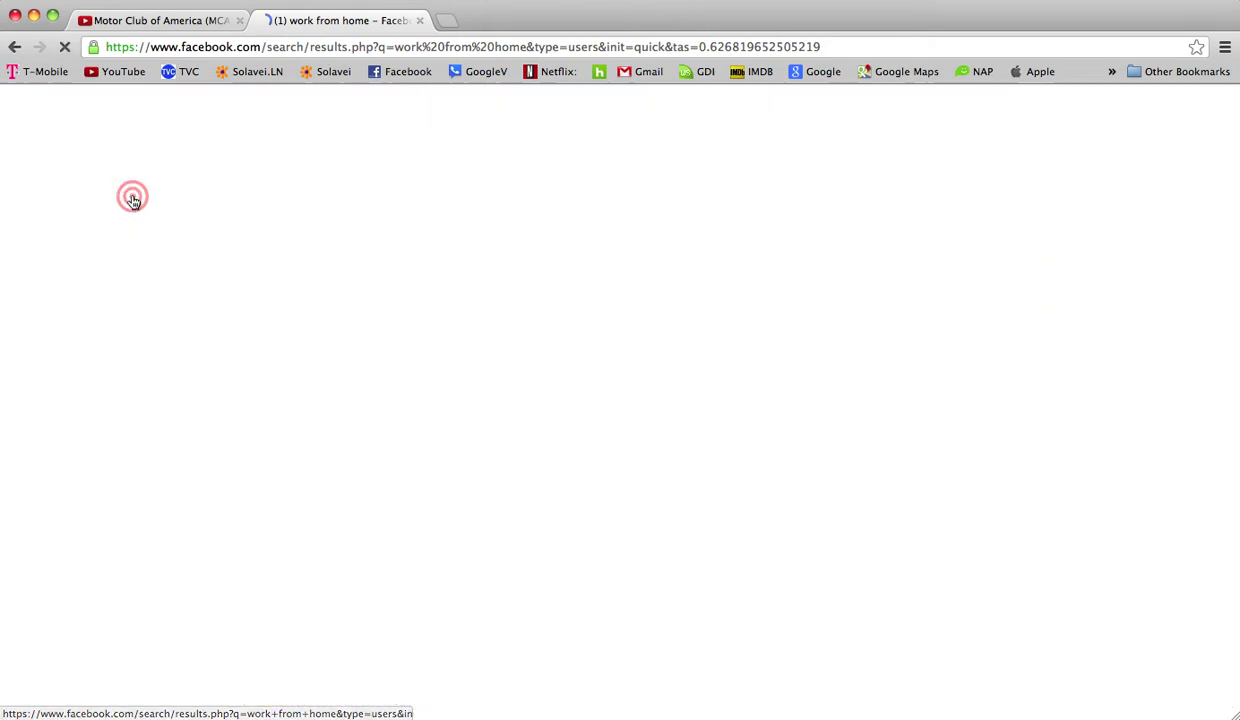
scroll(451, 324, down, 2)
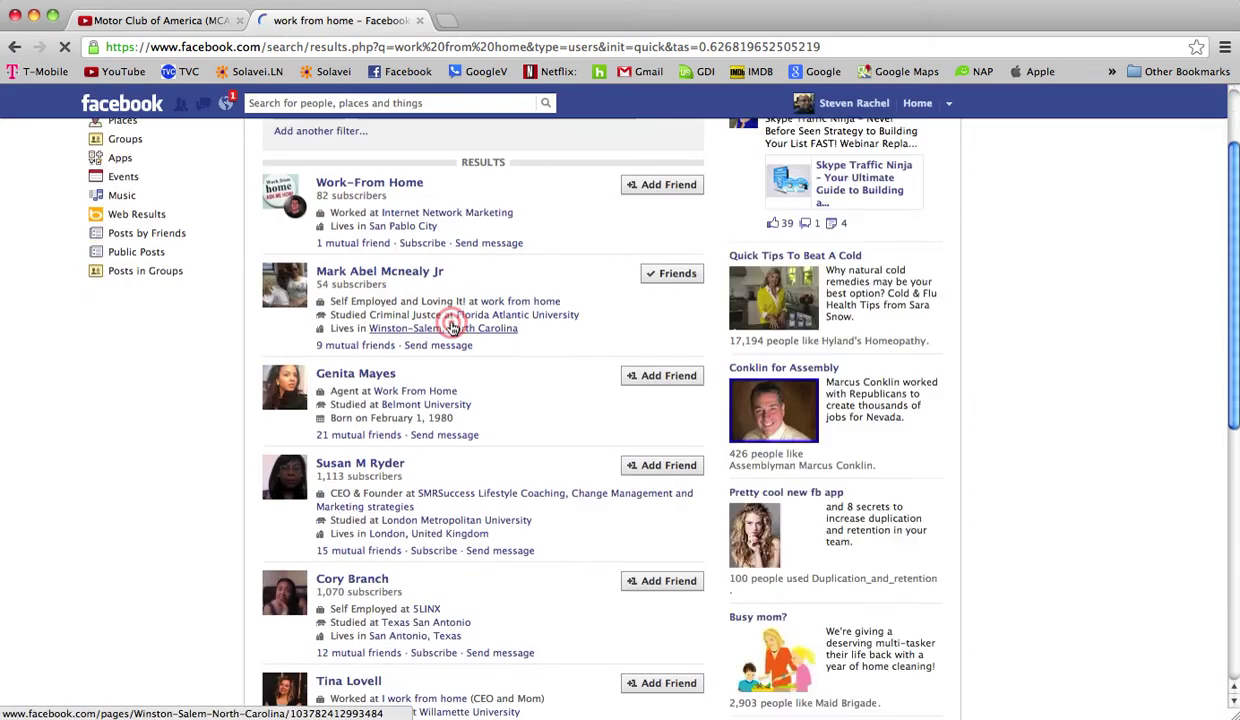
mouse_move(420, 397)
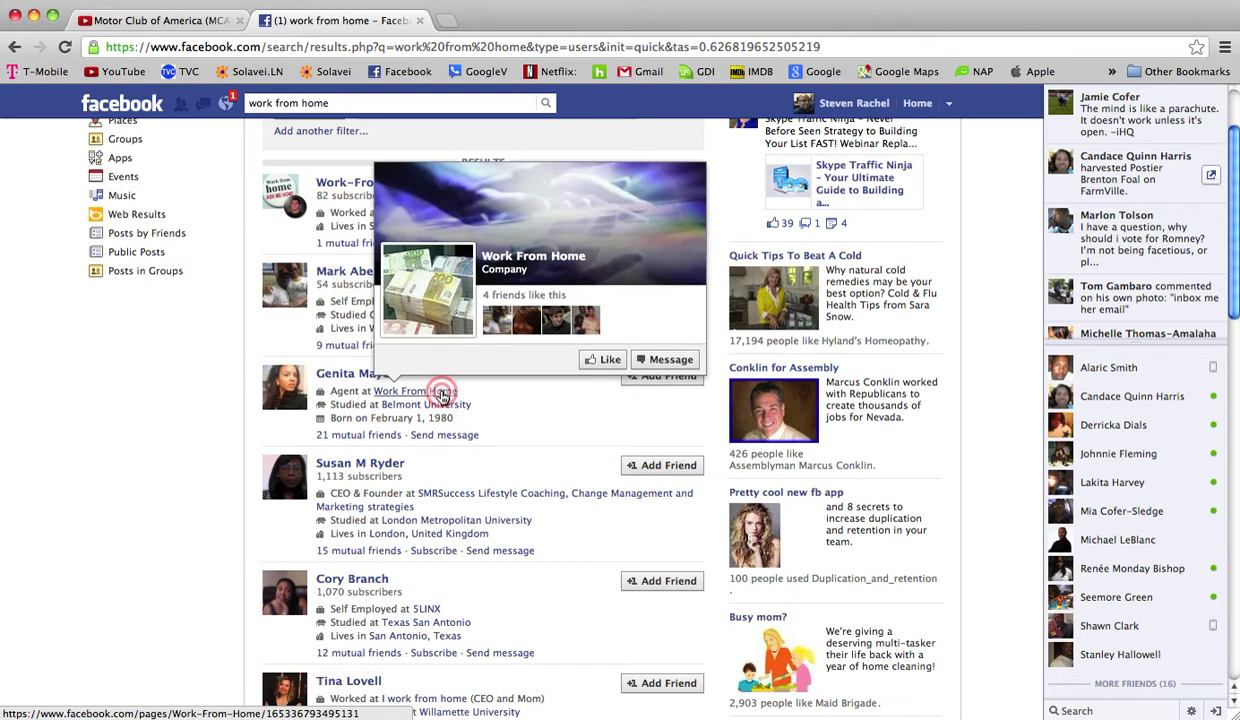
scroll(160, 297, up, 2)
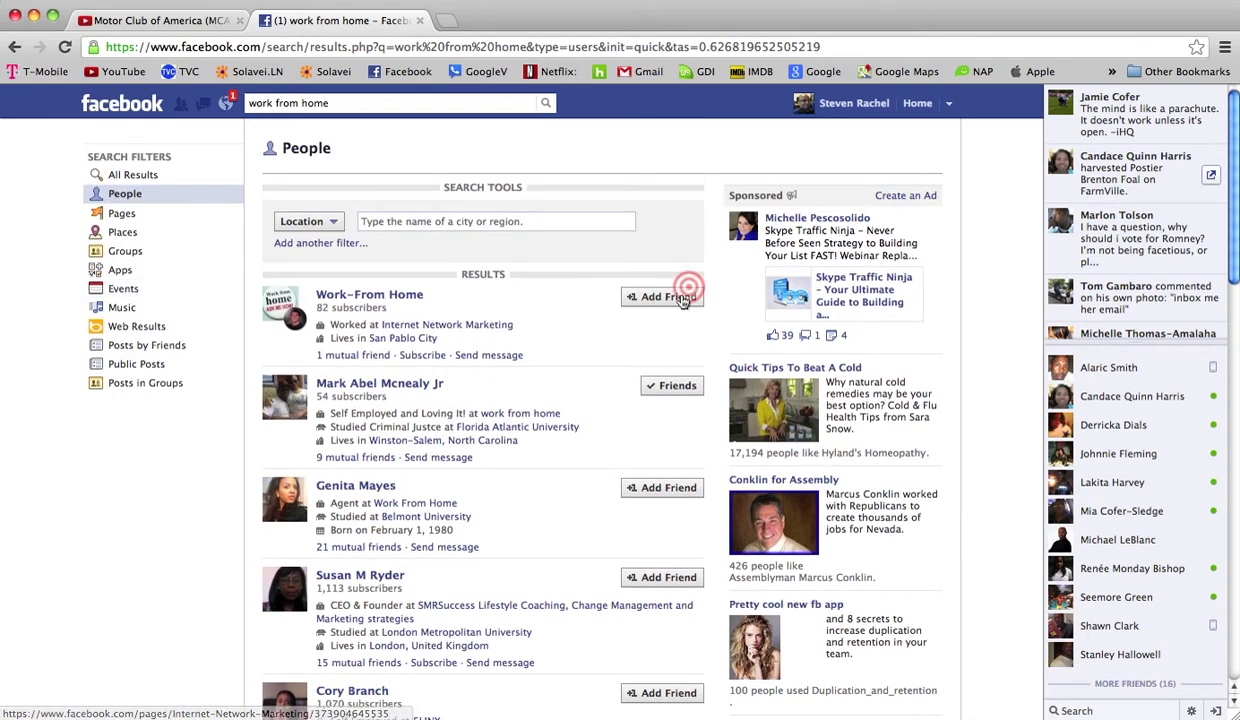
scroll(655, 565, down, 3)
click(654, 605)
scroll(662, 632, down, 4)
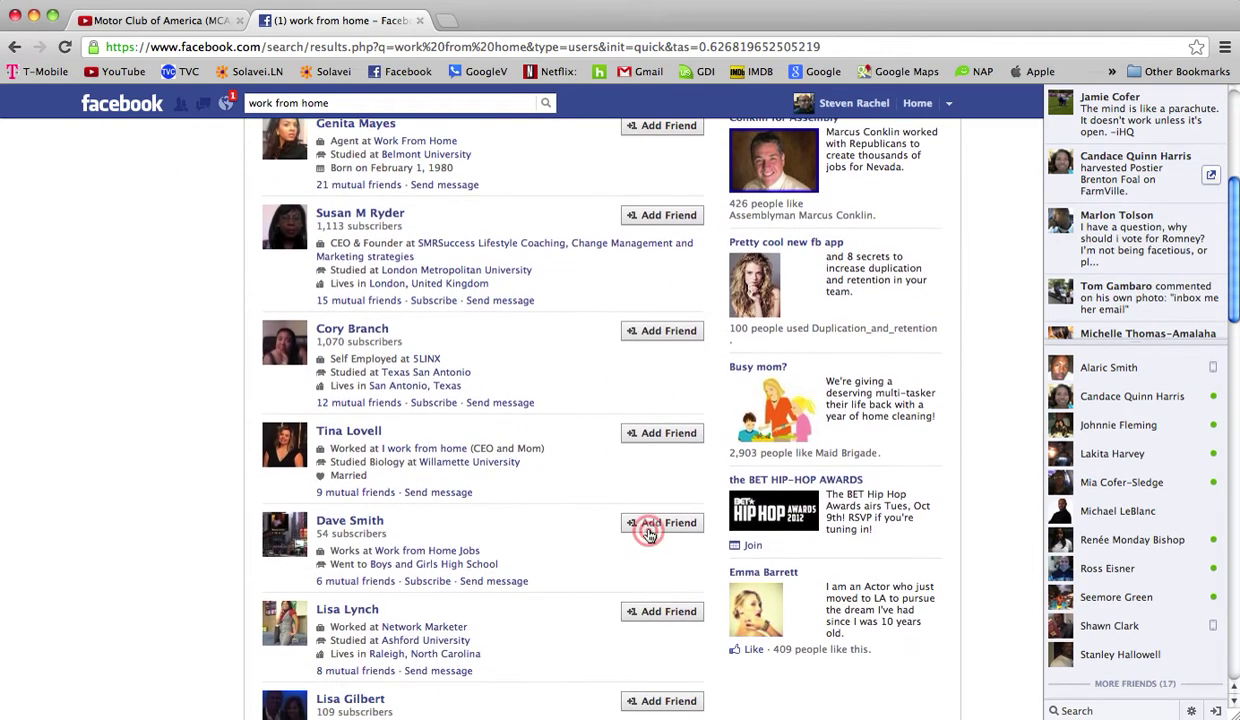
scroll(640, 615, down, 3)
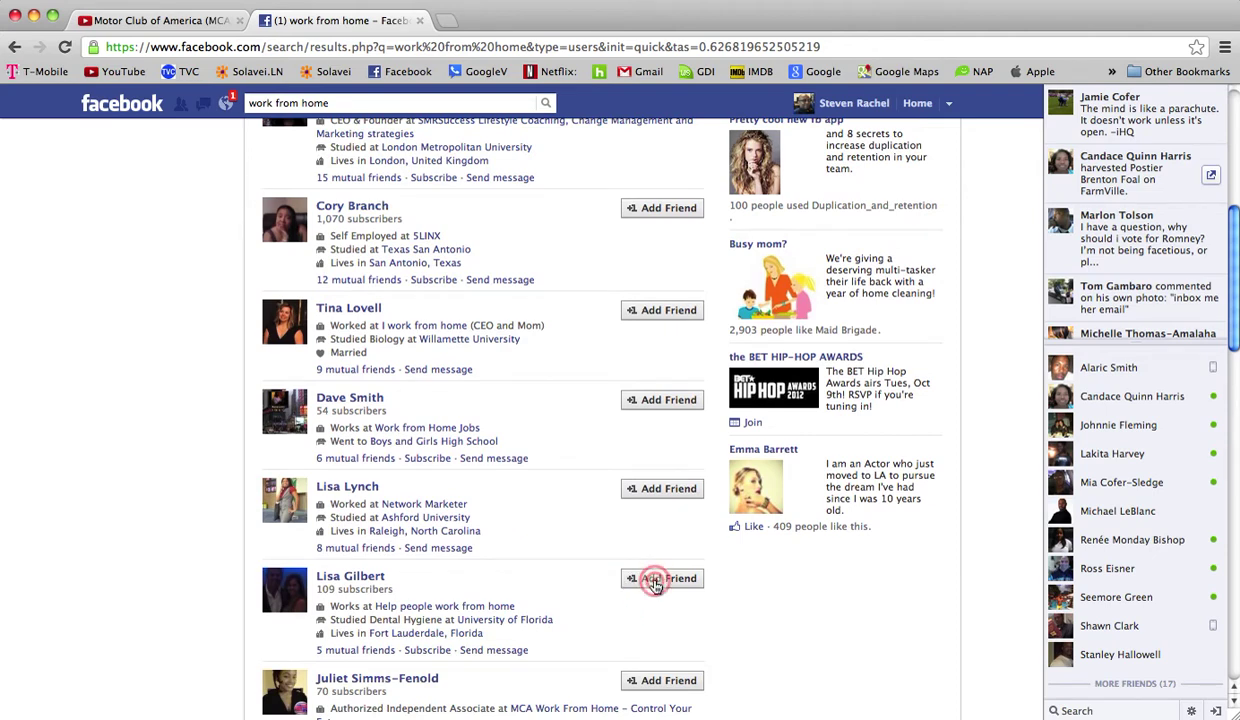
scroll(655, 585, down, 5)
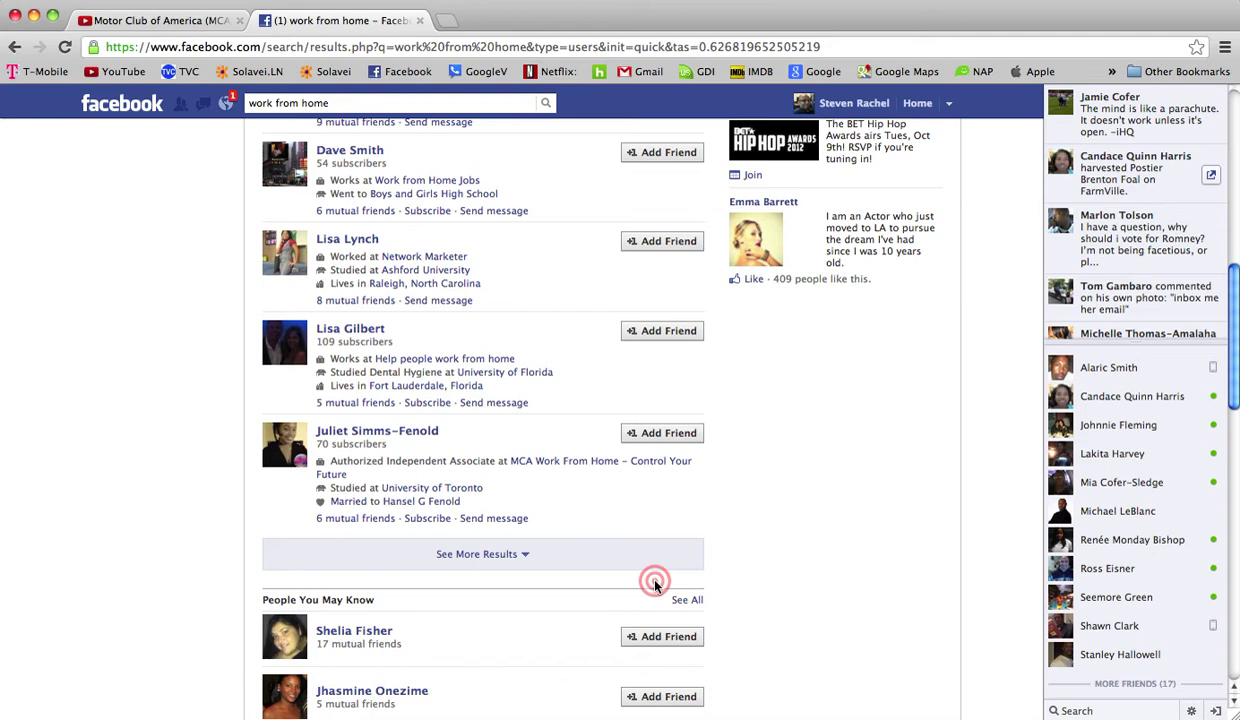
Switch the work from home results to show Pages only
scroll(655, 585, up, 5)
scroll(470, 338, up, 5)
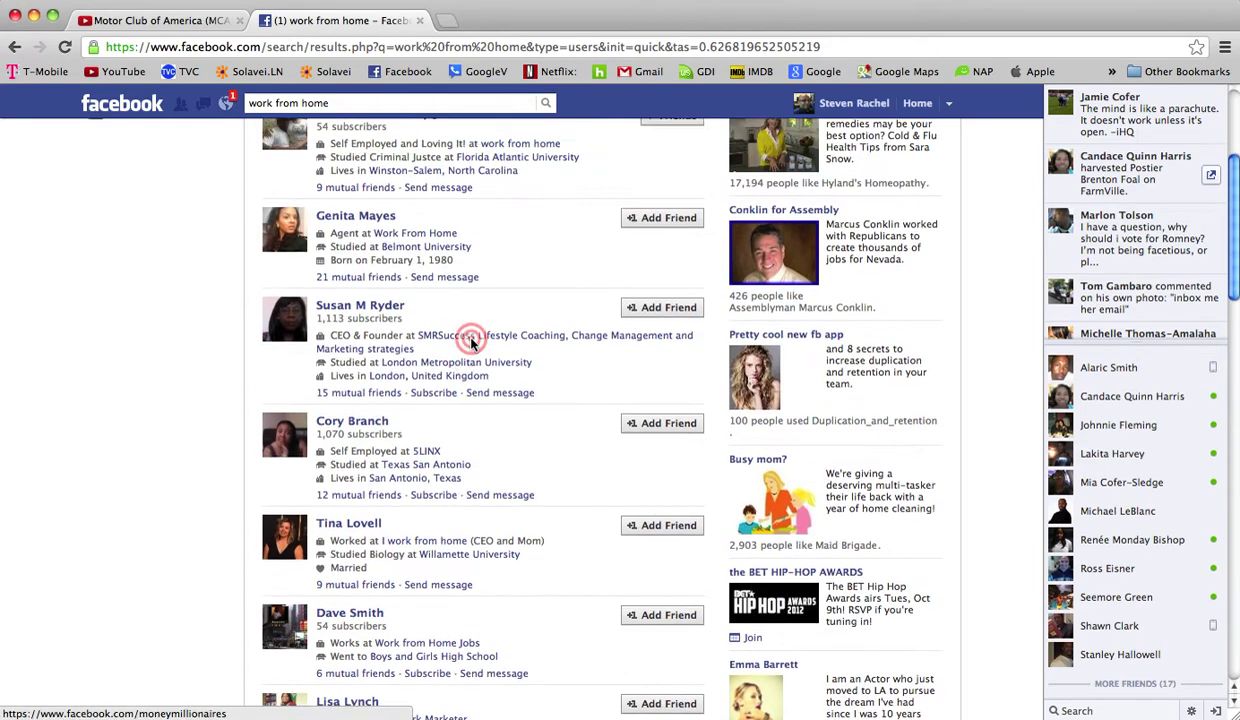
scroll(470, 338, up, 5)
click(124, 215)
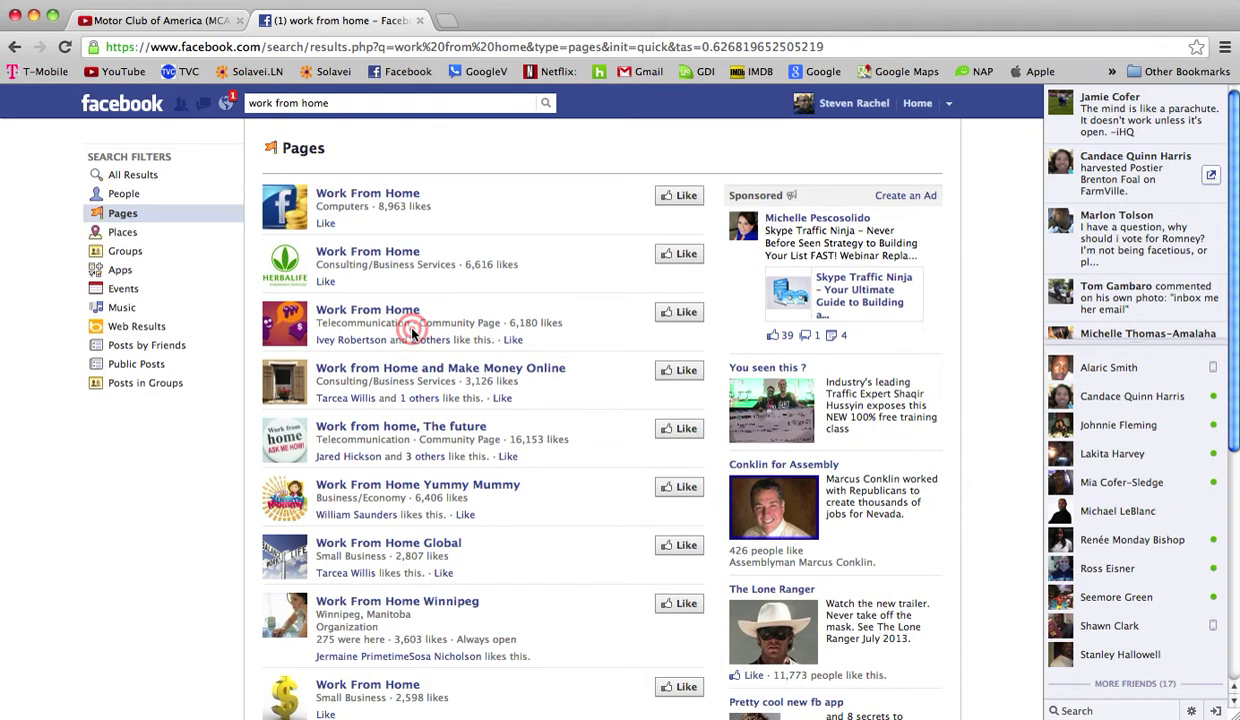
Filter the work from home results to Groups, such as those with 2,415 and 3,635 members
click(123, 256)
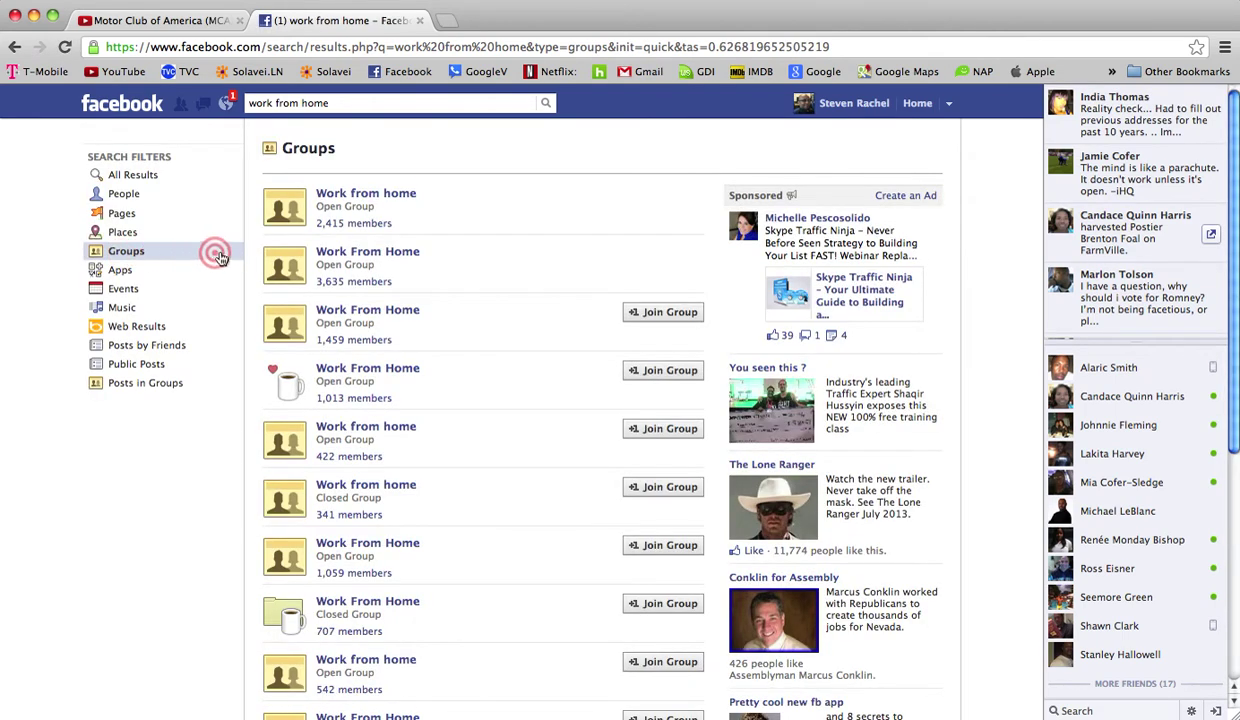
scroll(360, 355, down, 1)
scroll(368, 366, down, 3)
mouse_move(368, 357)
scroll(402, 250, up, 1)
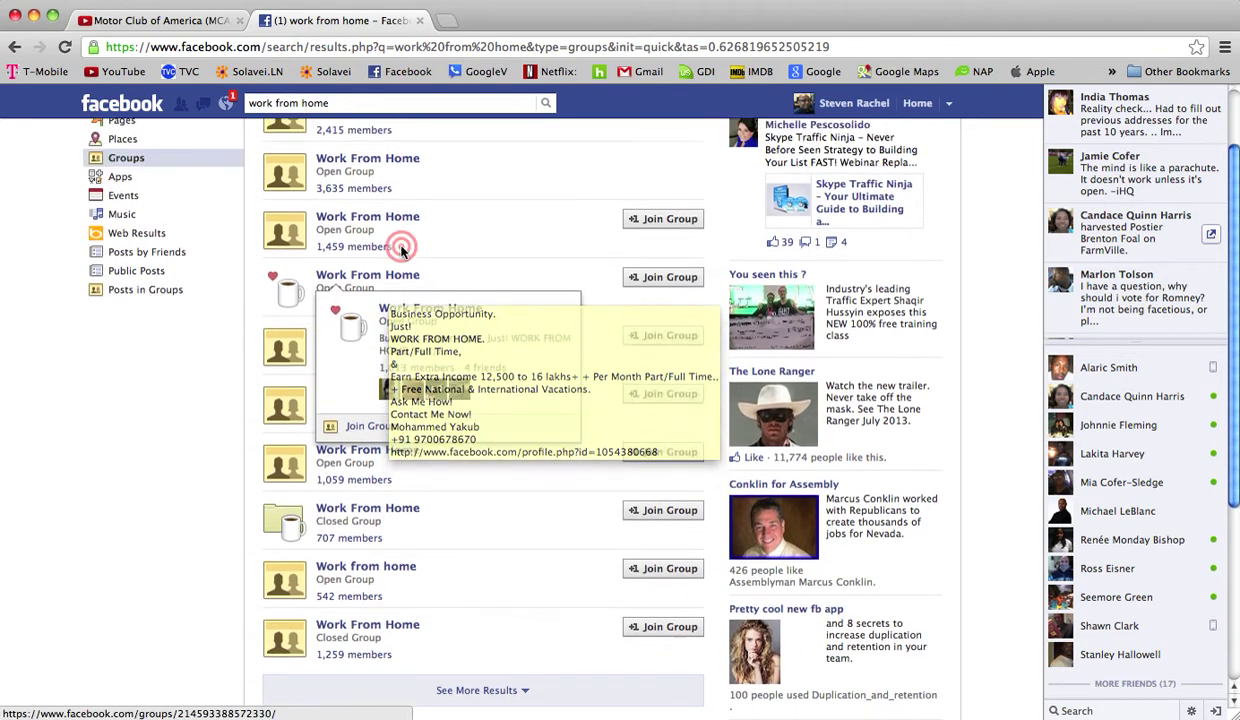
scroll(402, 250, up, 2)
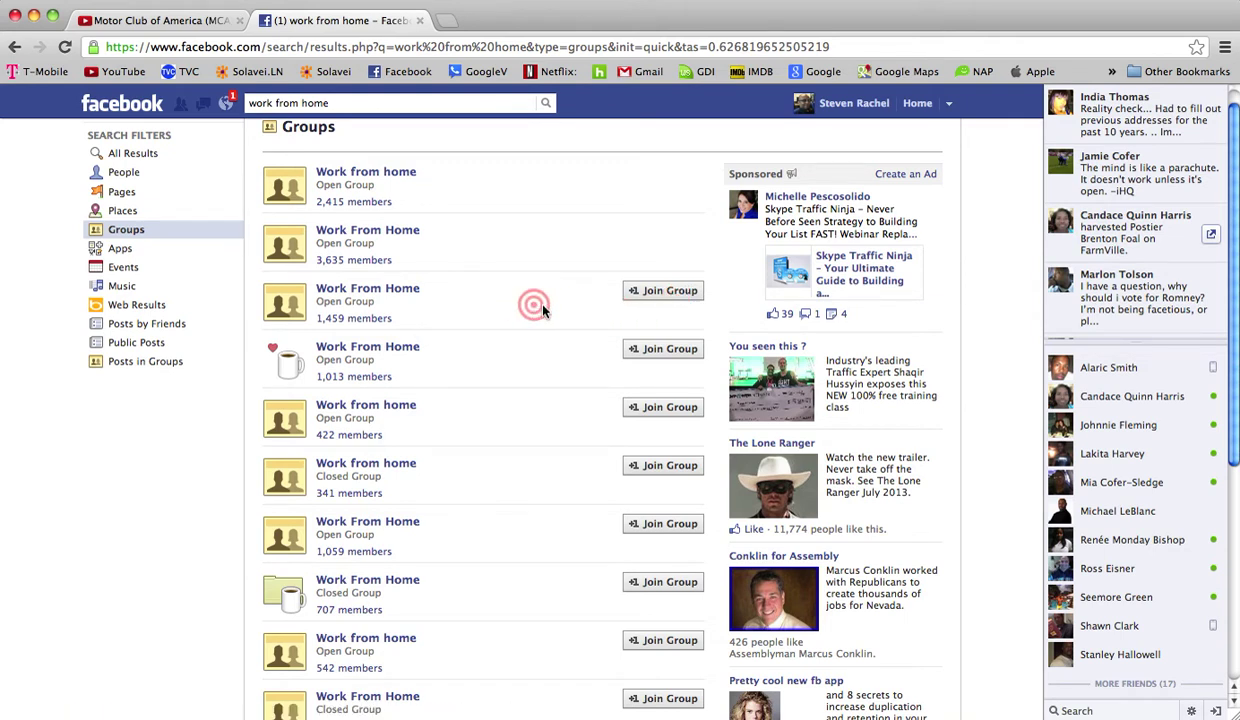
Open the 1,459-member Work From Home group and look over its page
mouse_move(360, 293)
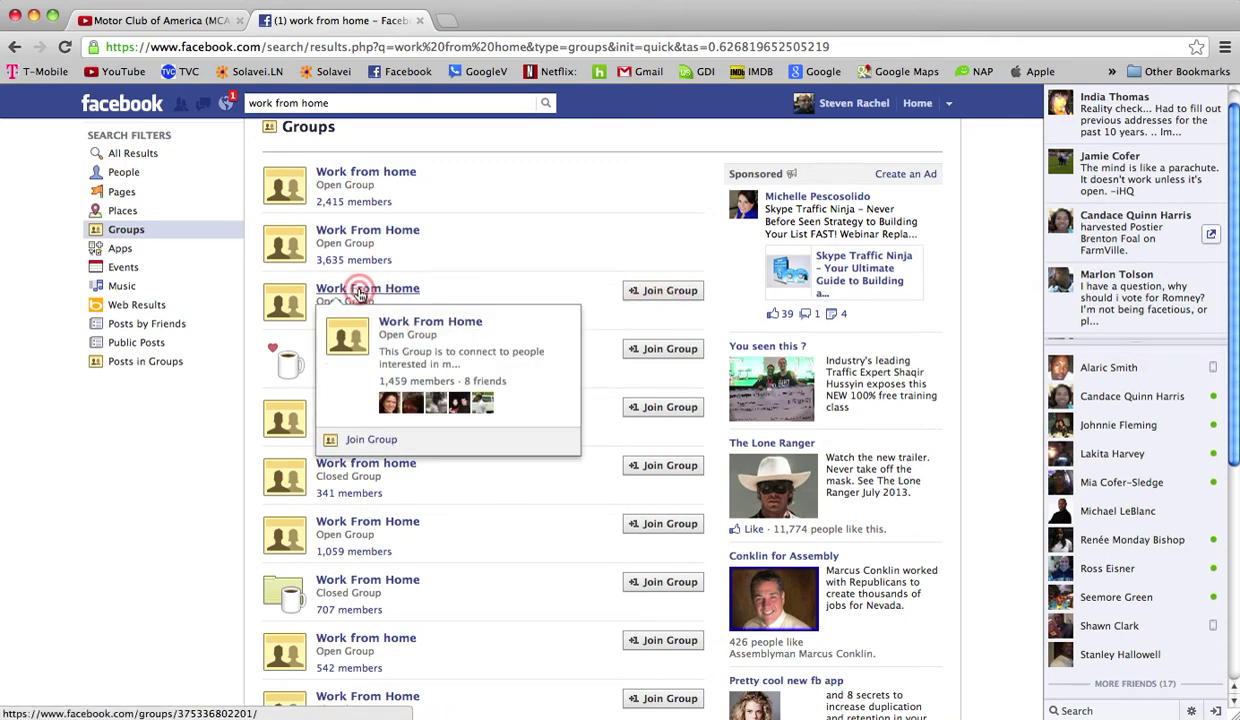
click(360, 293)
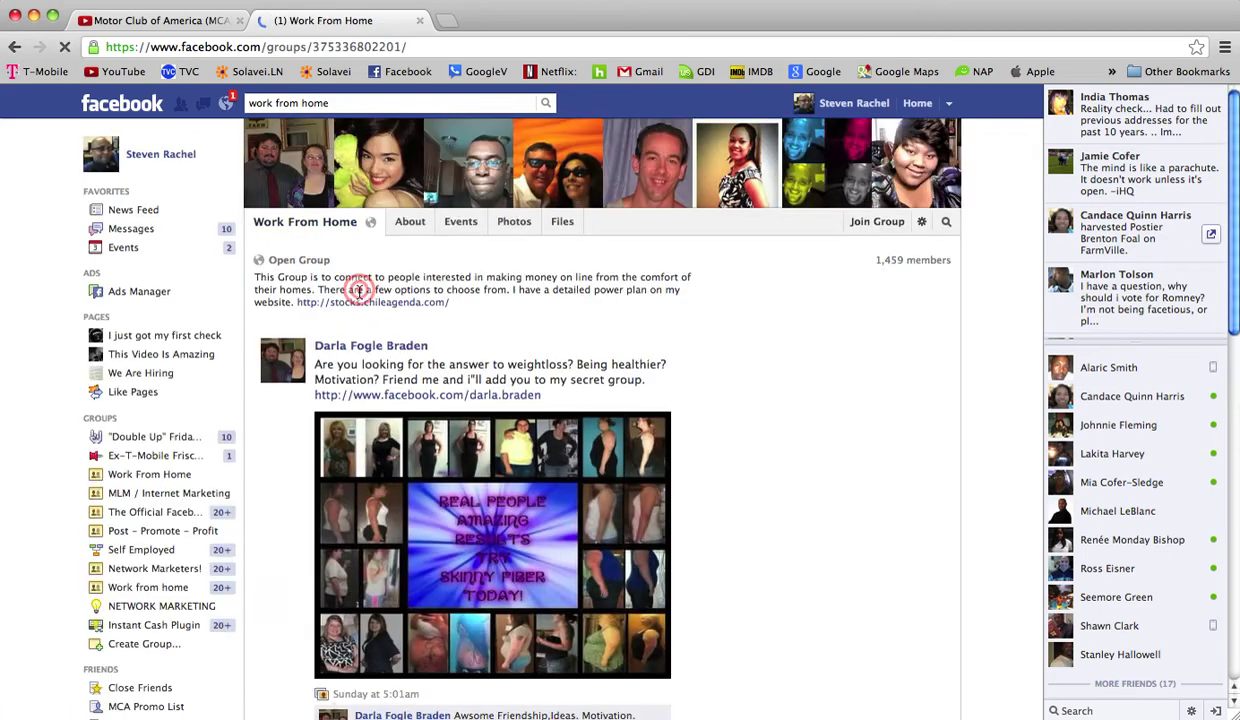
scroll(784, 320, down, 10)
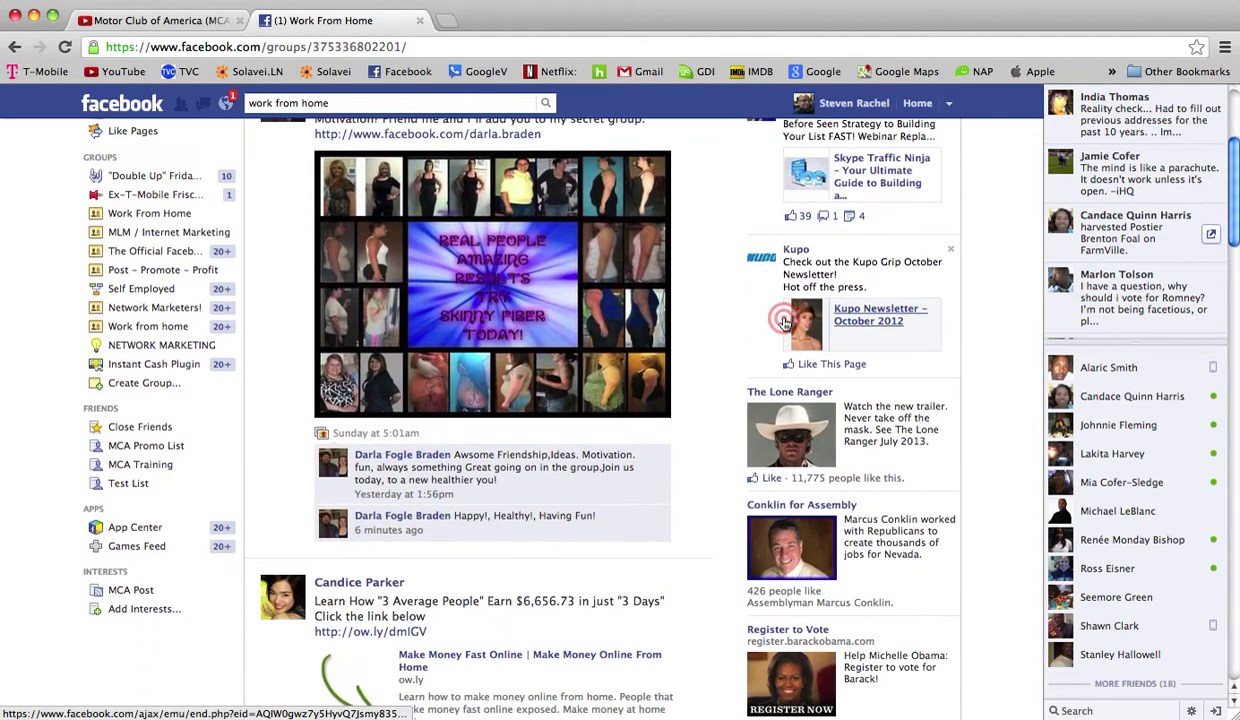
scroll(784, 320, down, 12)
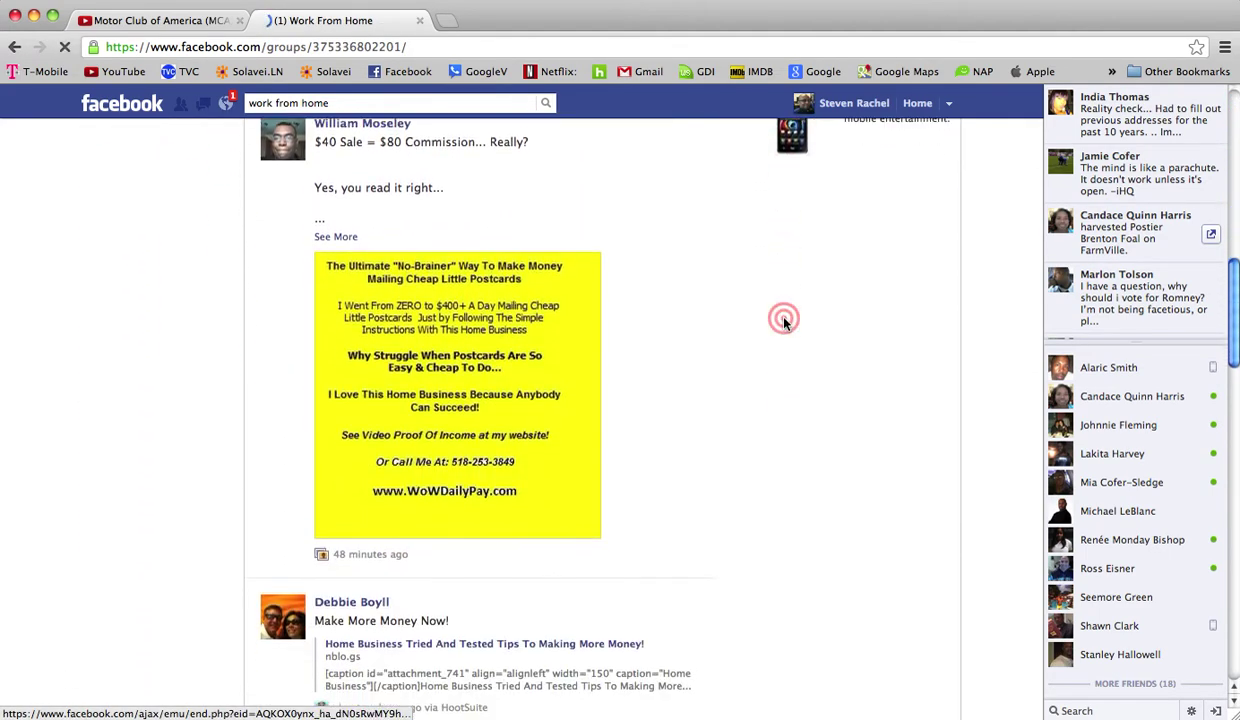
scroll(784, 320, down, 5)
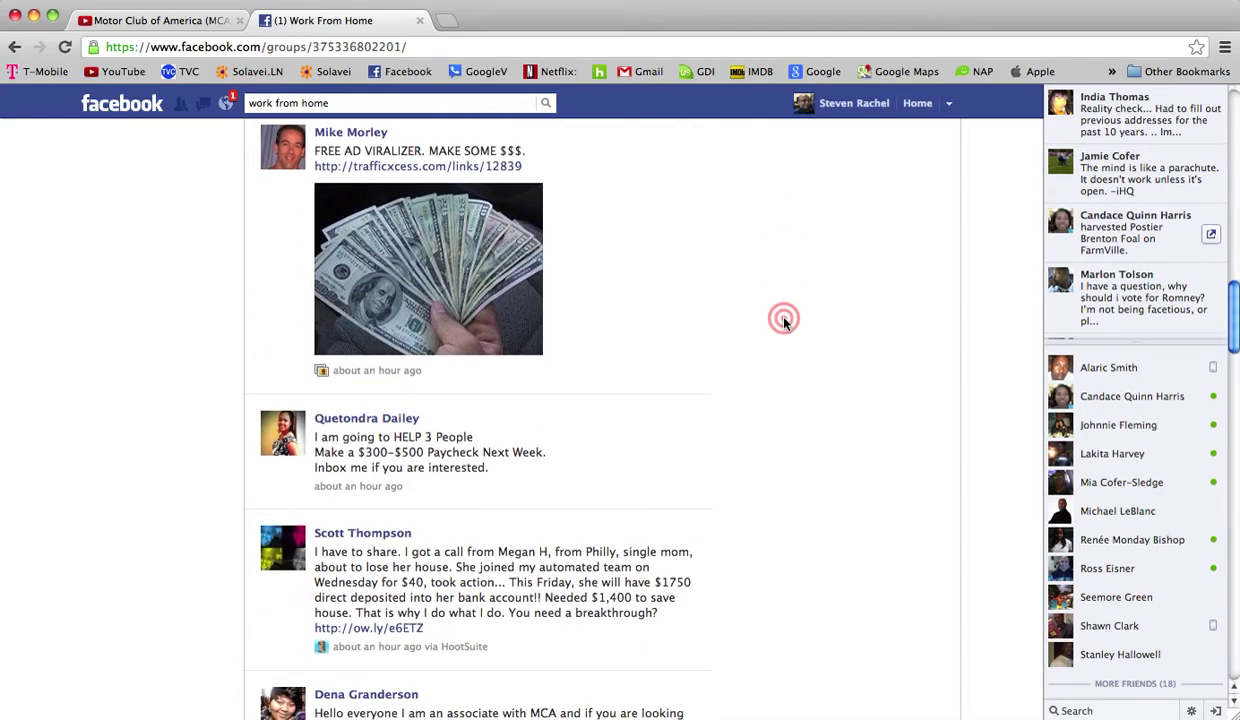
scroll(784, 320, up, 20)
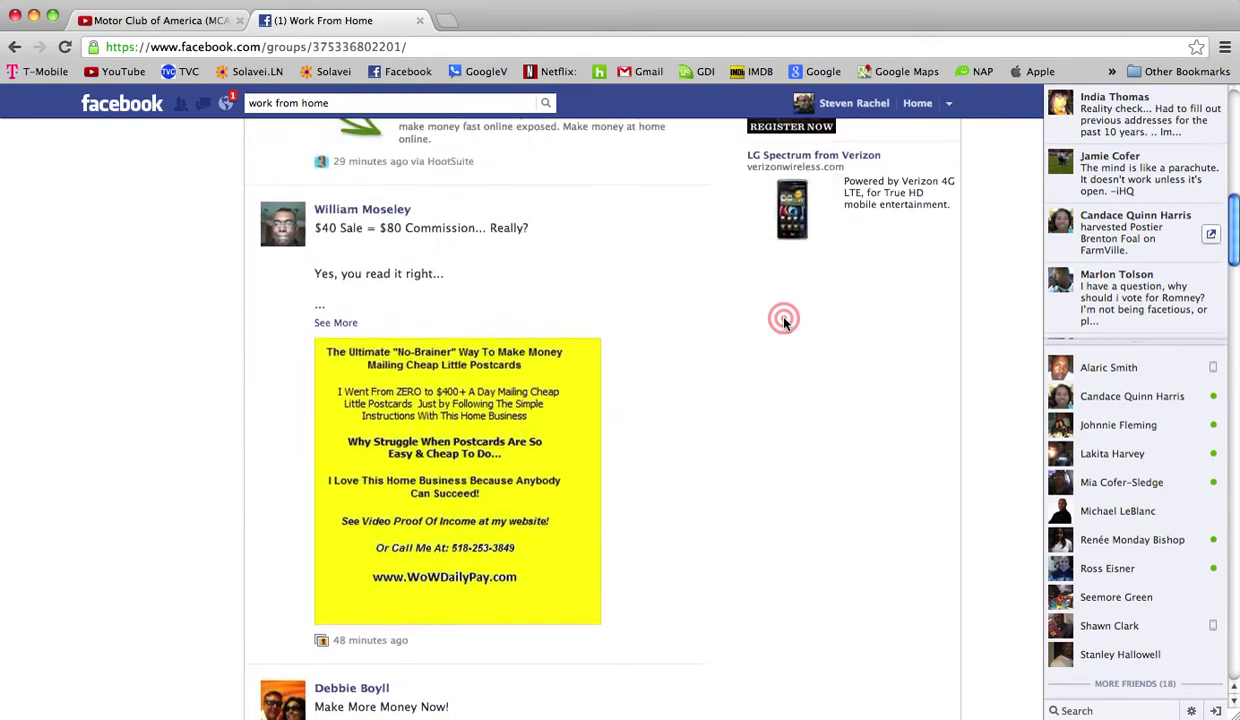
Back in the group results, request to join the 1,459-member Work From Home group
click(16, 47)
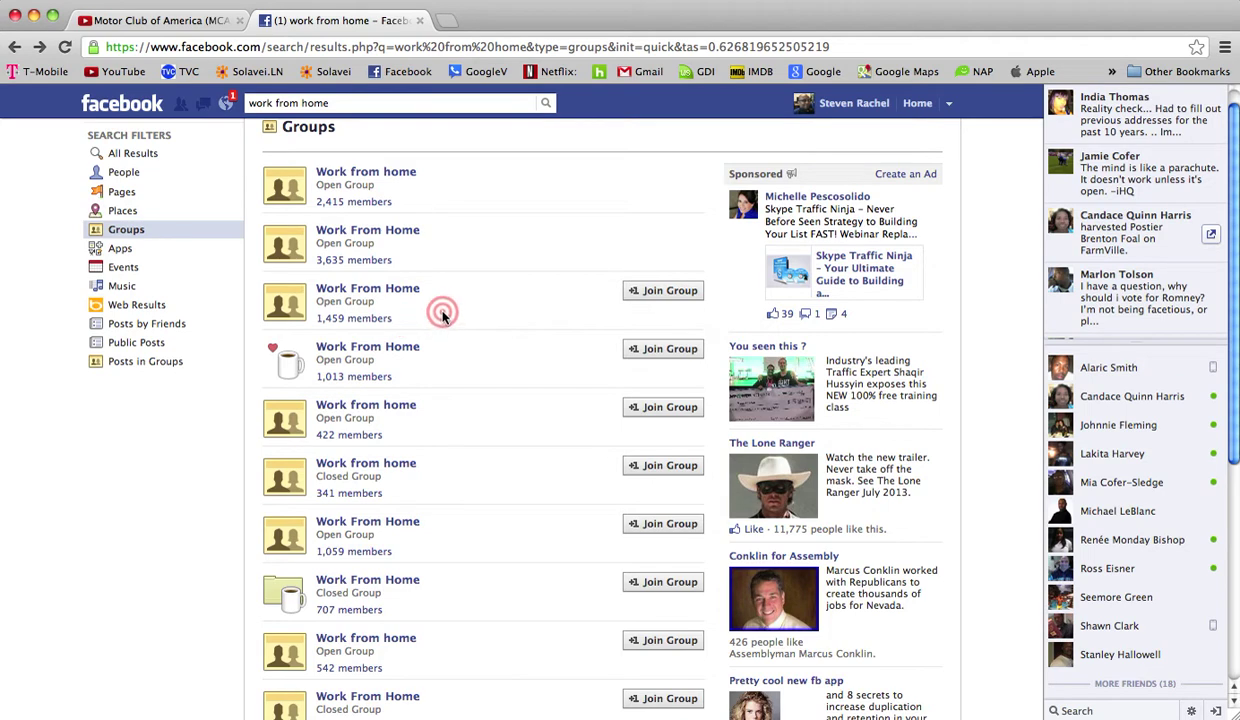
click(698, 294)
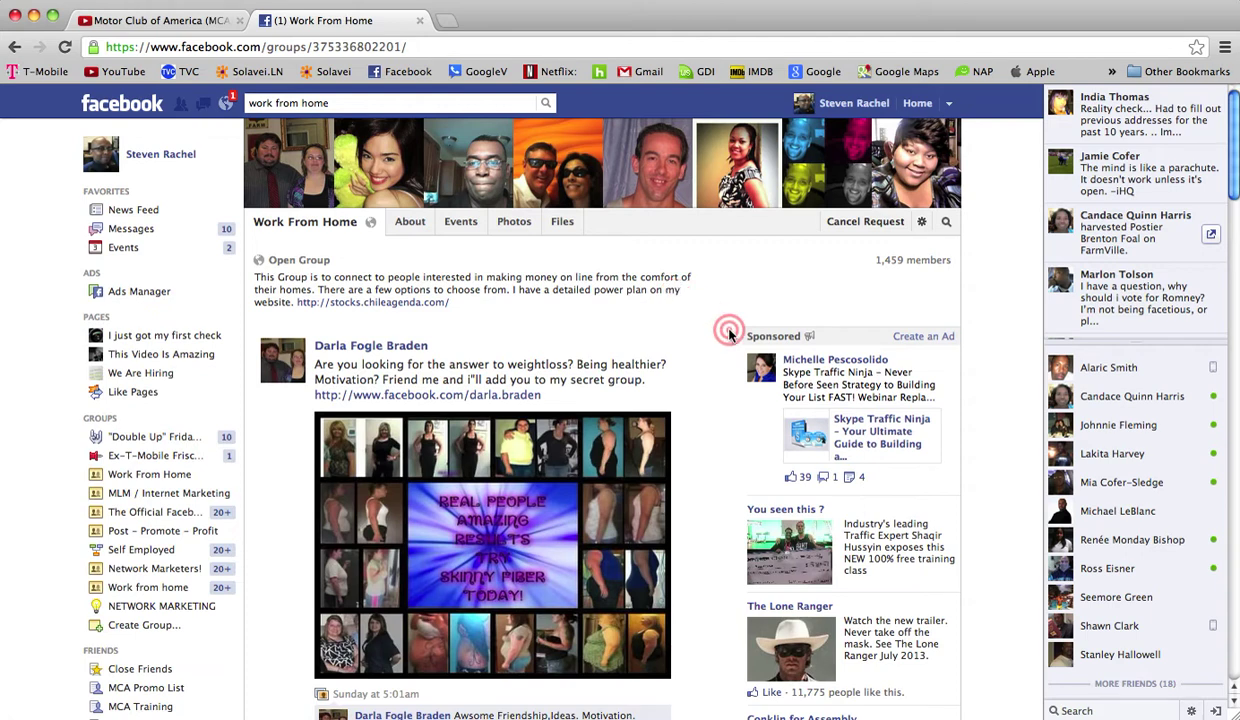
scroll(729, 334, down, 1)
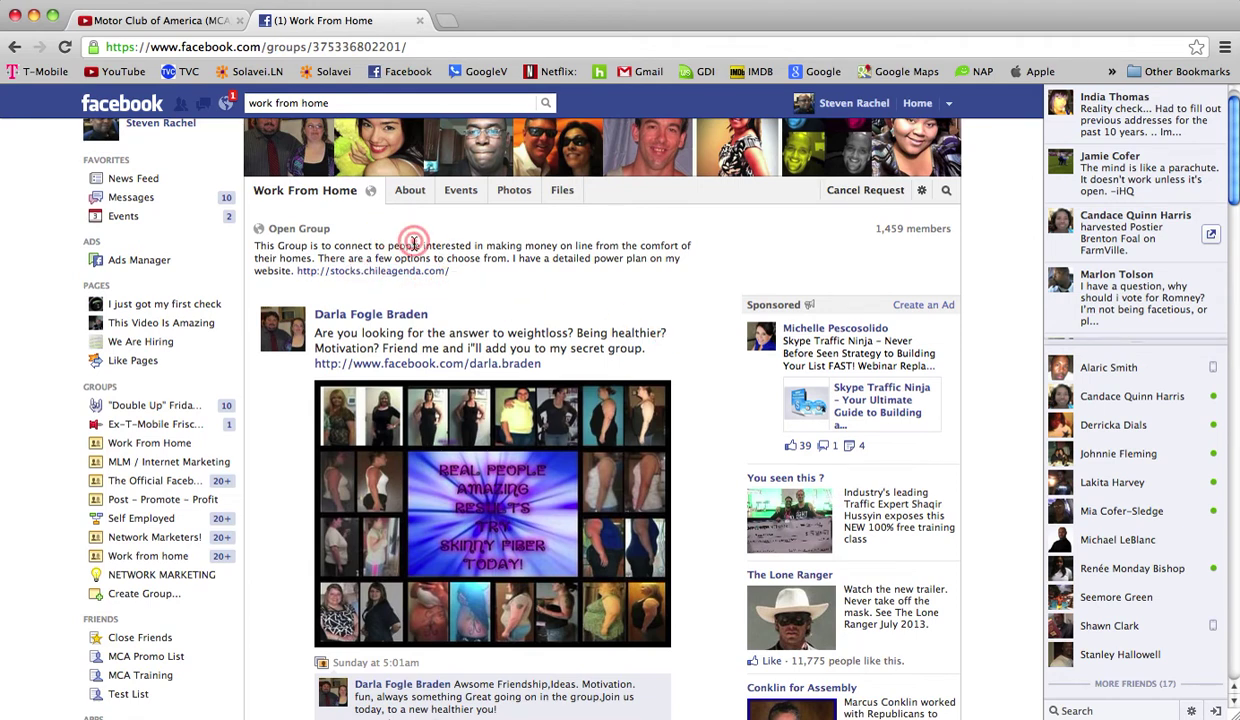
scroll(667, 328, up, 1)
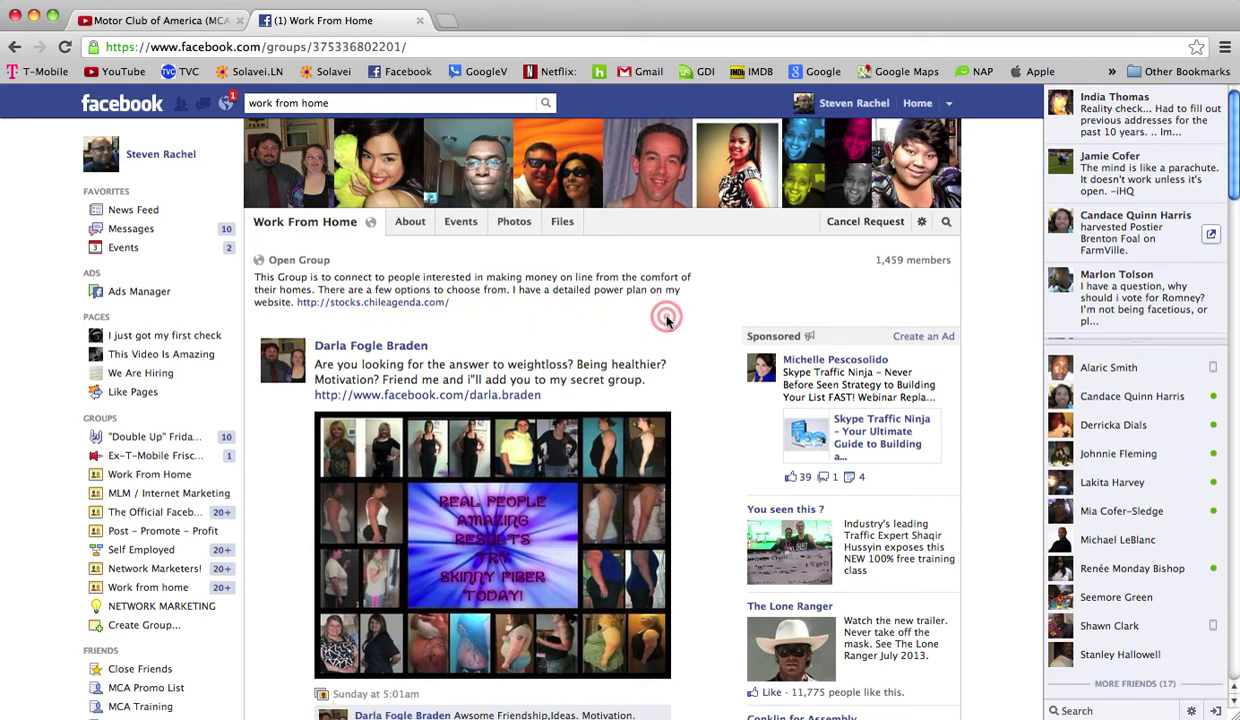
Return to the group search results and load more work from home groups
click(17, 50)
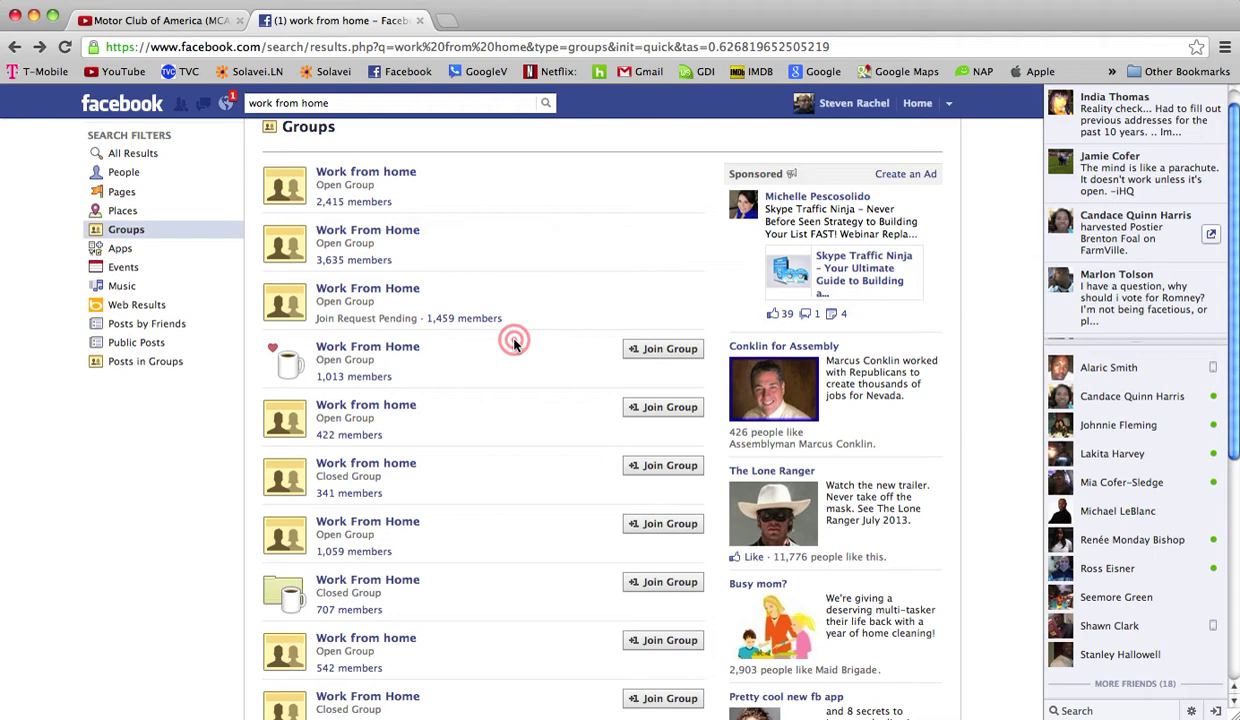
scroll(514, 343, down, 4)
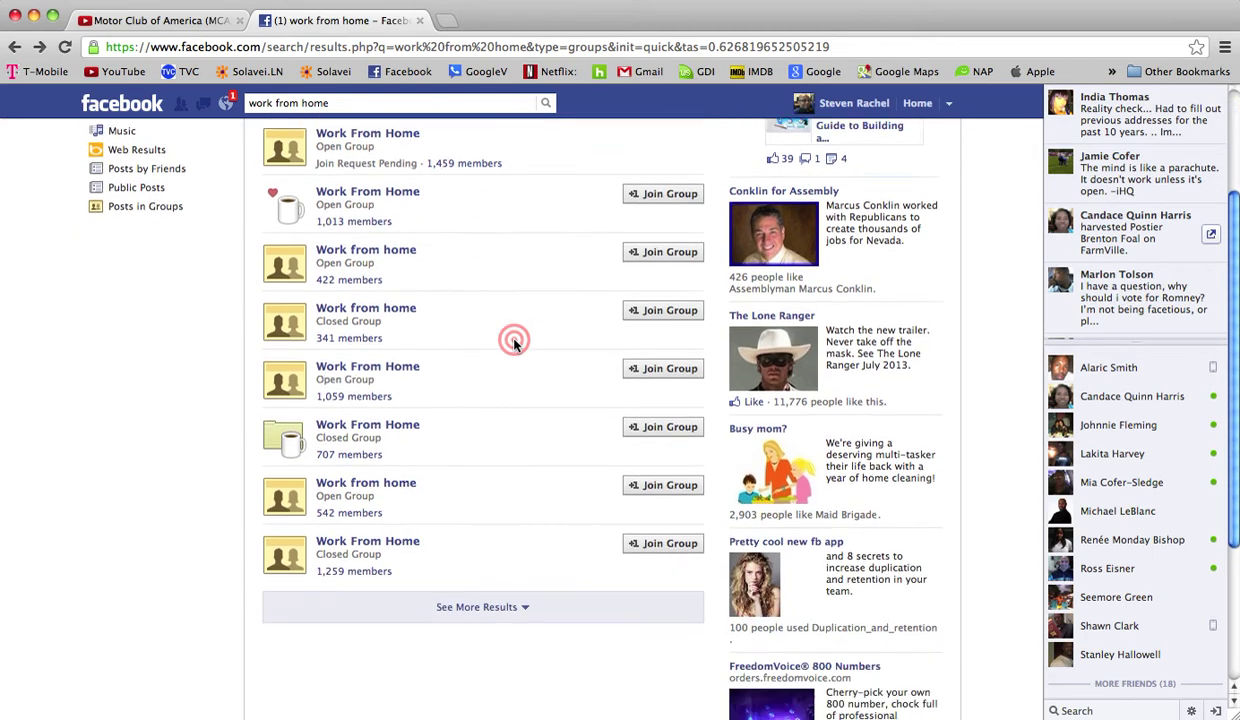
click(491, 552)
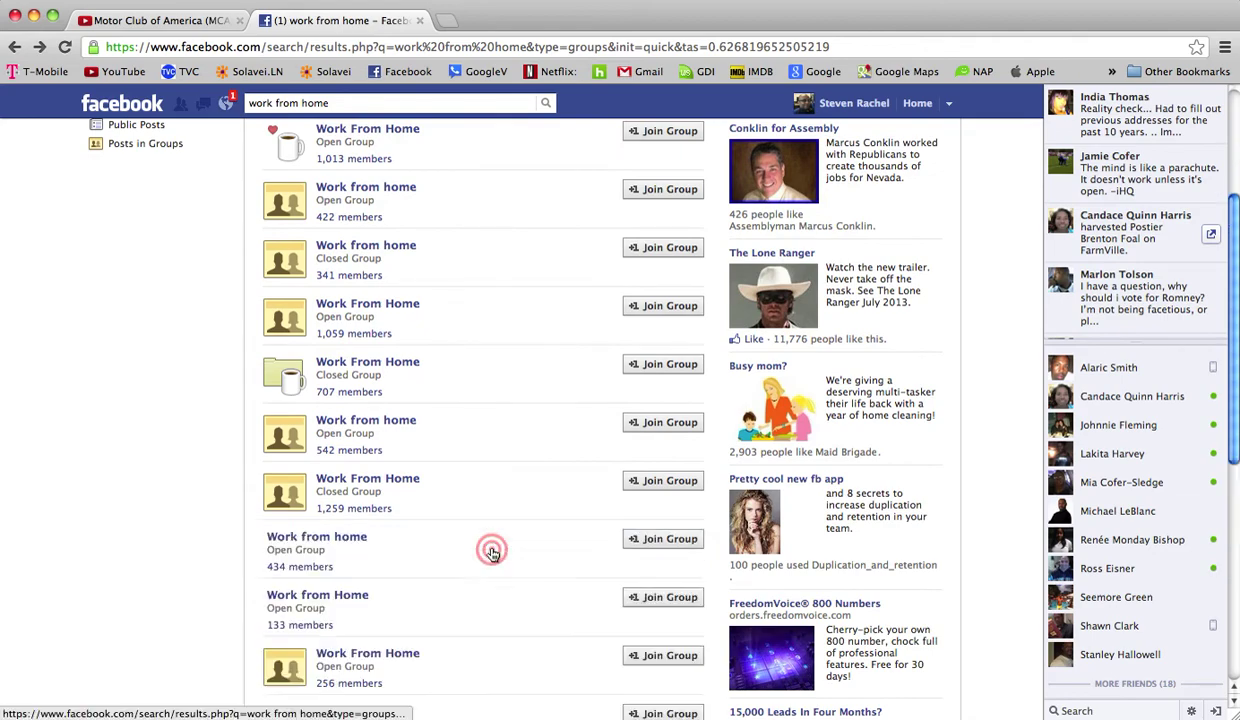
scroll(489, 400, down, 7)
scroll(488, 399, up, 10)
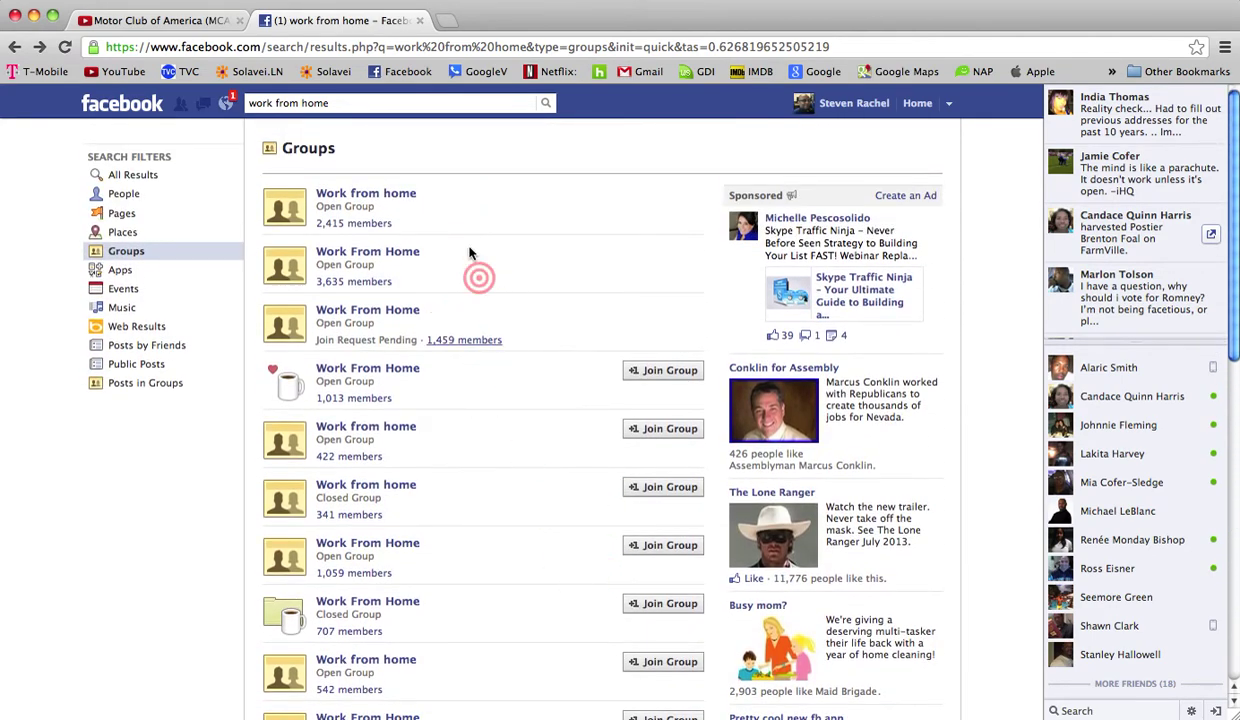
Search for 'single mom' and browse results like Single Mom Magazine and Single Mommies@KE
click(330, 103)
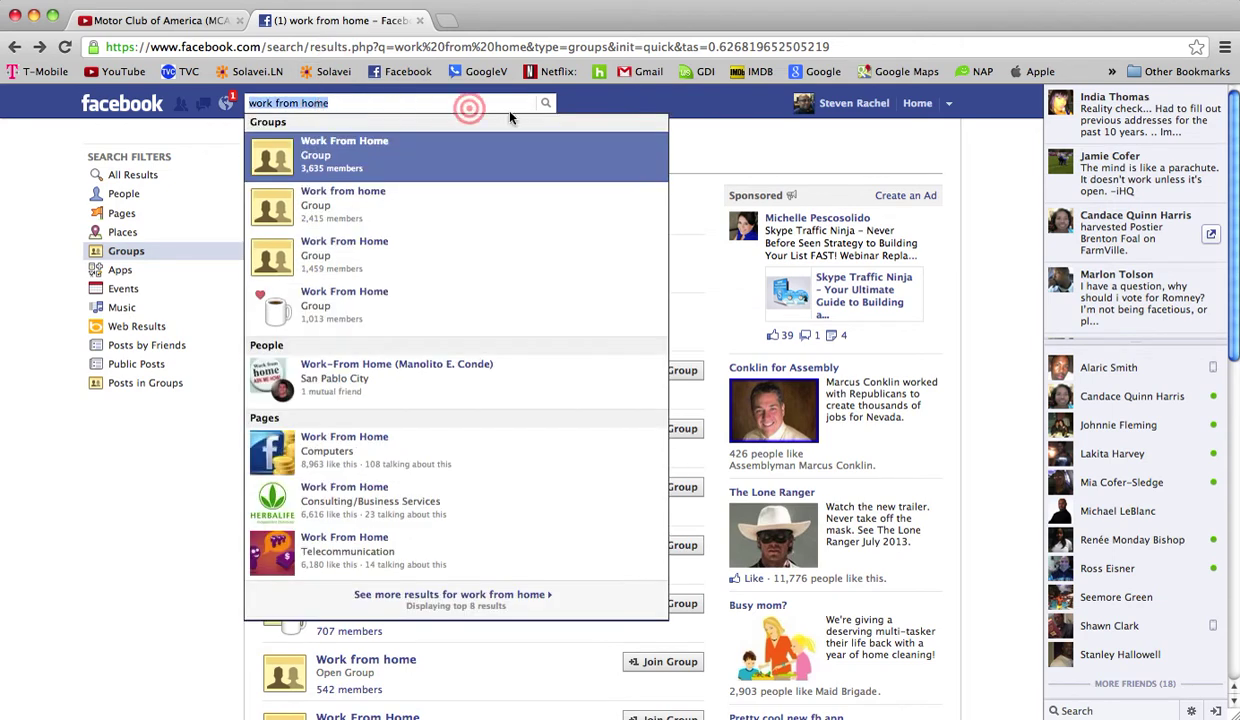
text(sing)
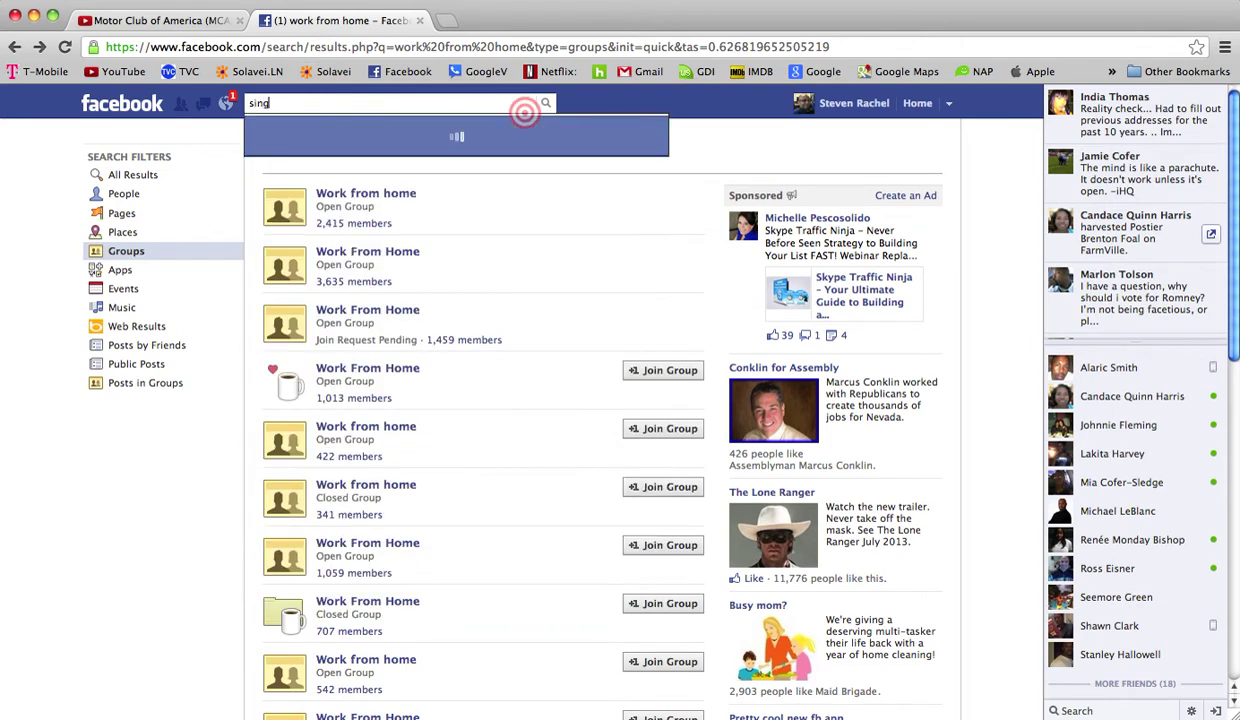
text(le mom)
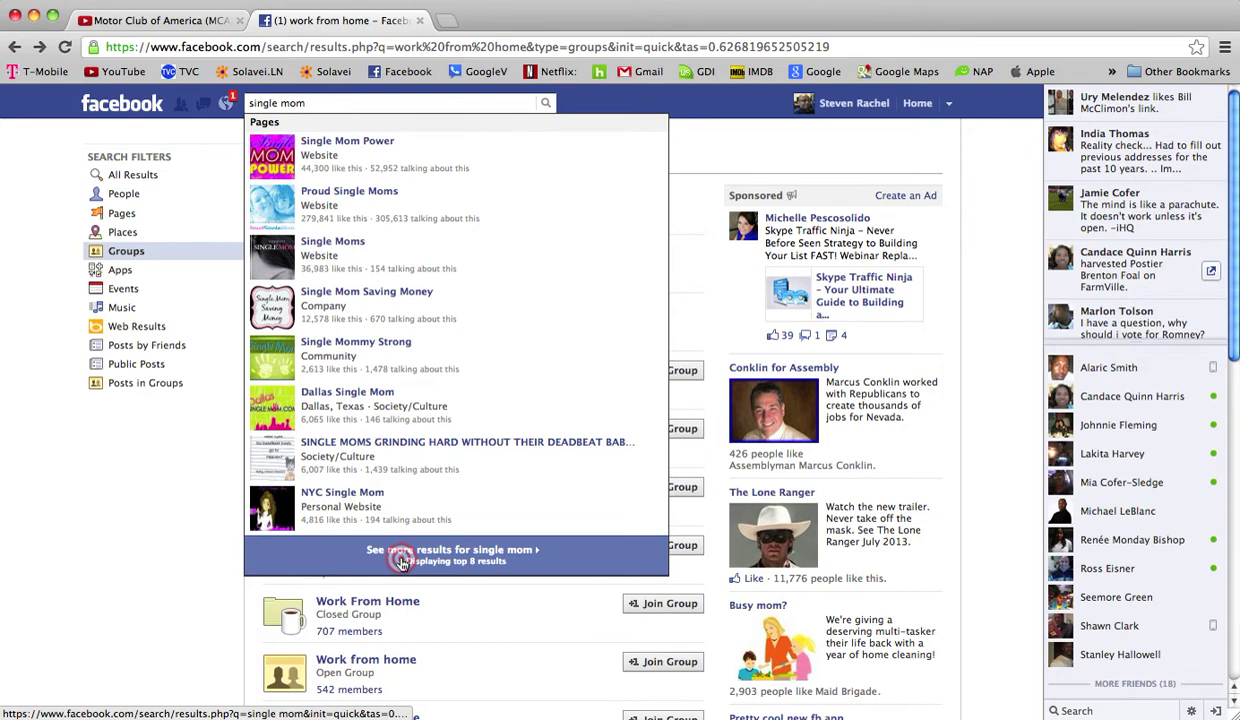
click(401, 561)
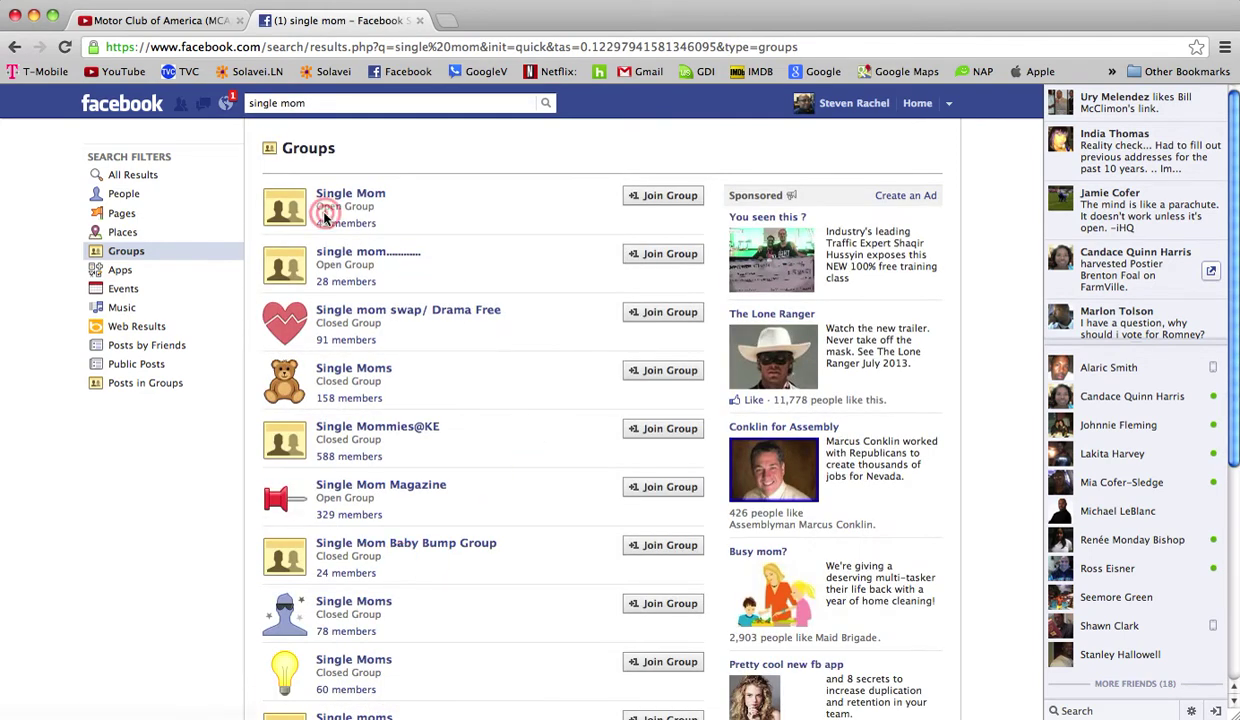
scroll(376, 356, down, 5)
scroll(374, 360, down, 1)
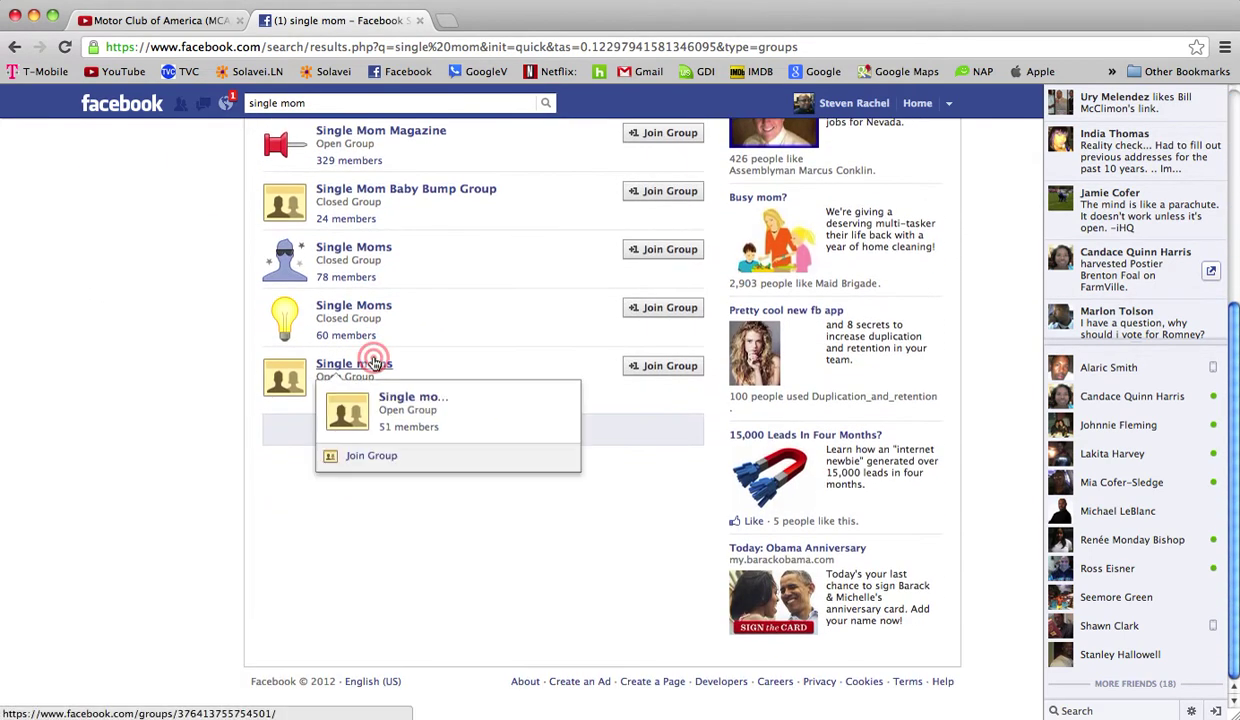
scroll(374, 362, up, 5)
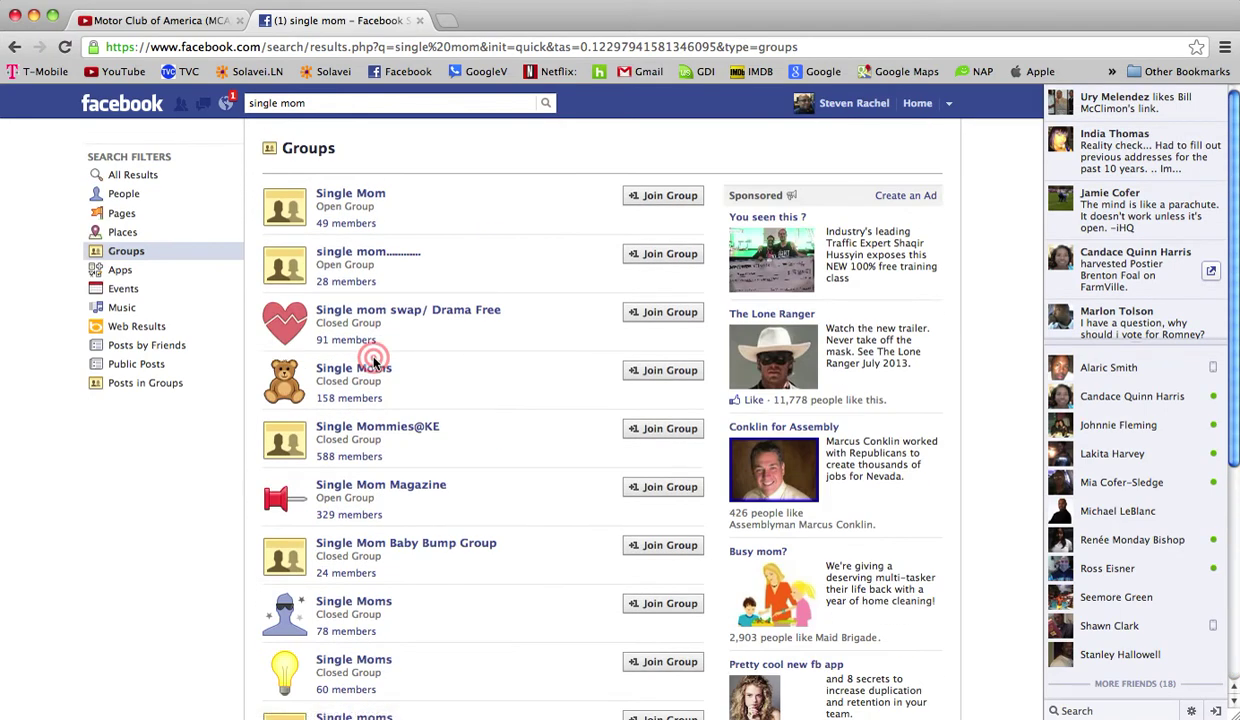
scroll(380, 373, down, 6)
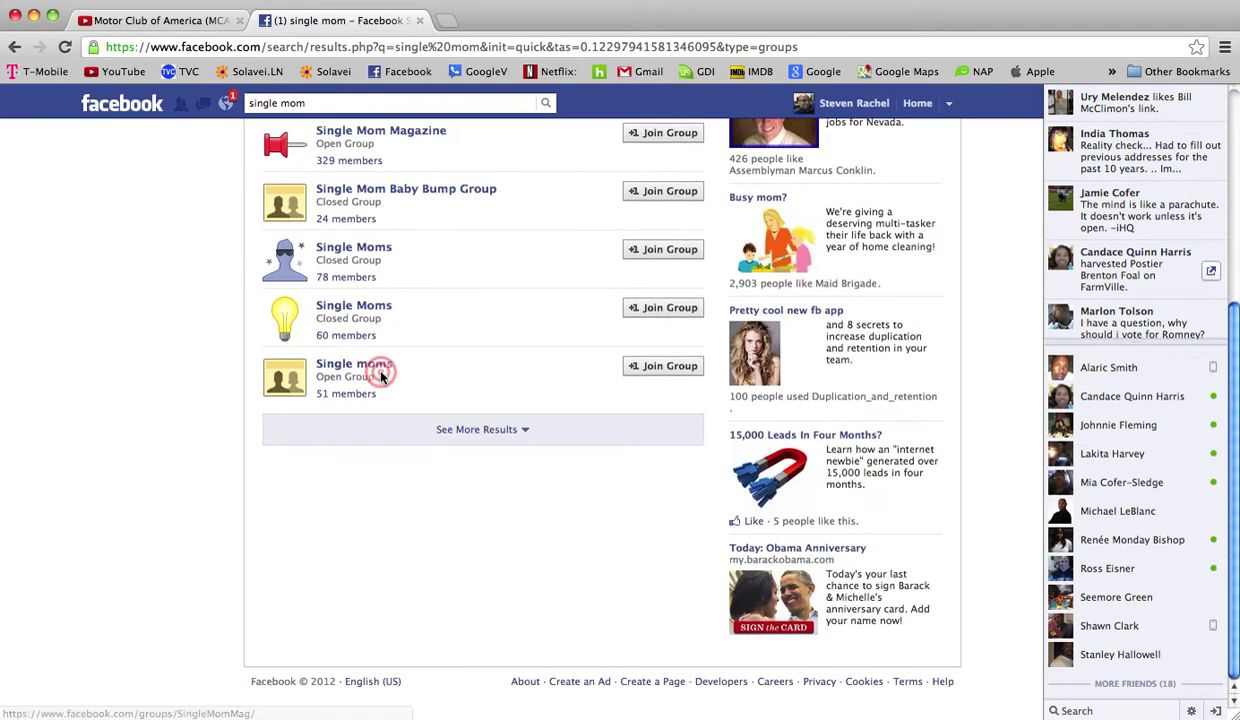
click(307, 103)
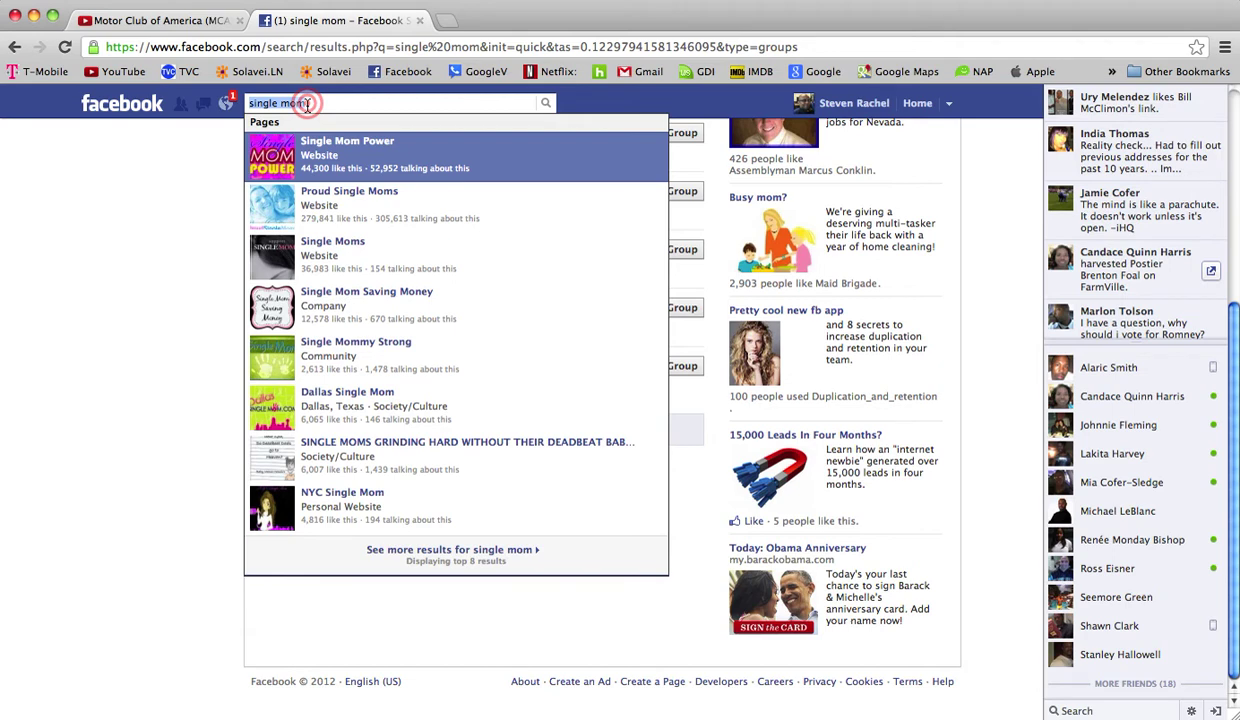
Search 'make money from home' and load the extra group results below the first list
text(make money)
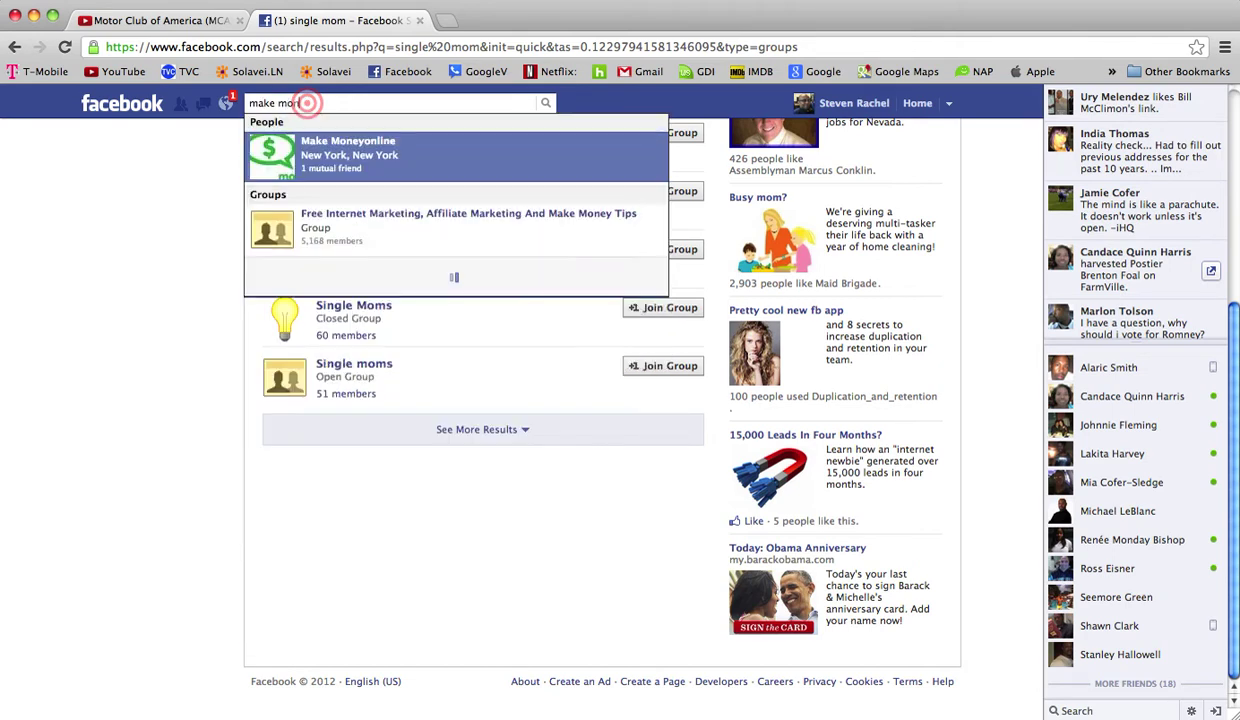
text( from)
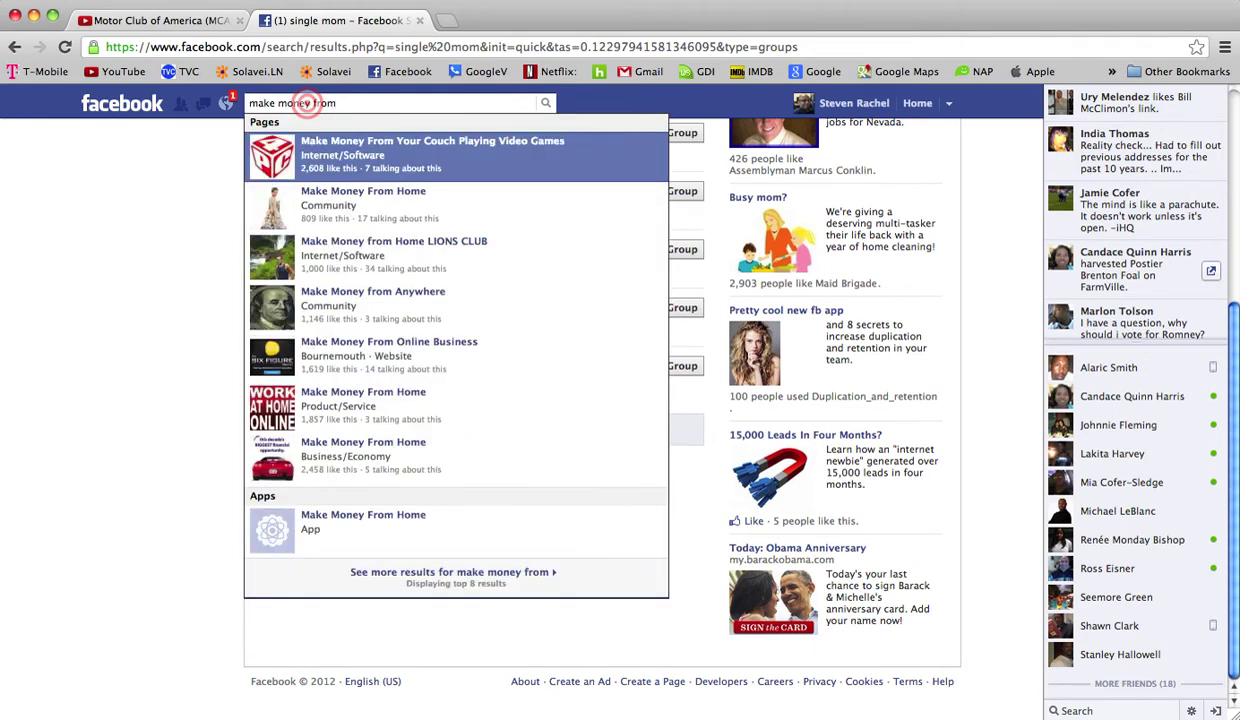
text( home)
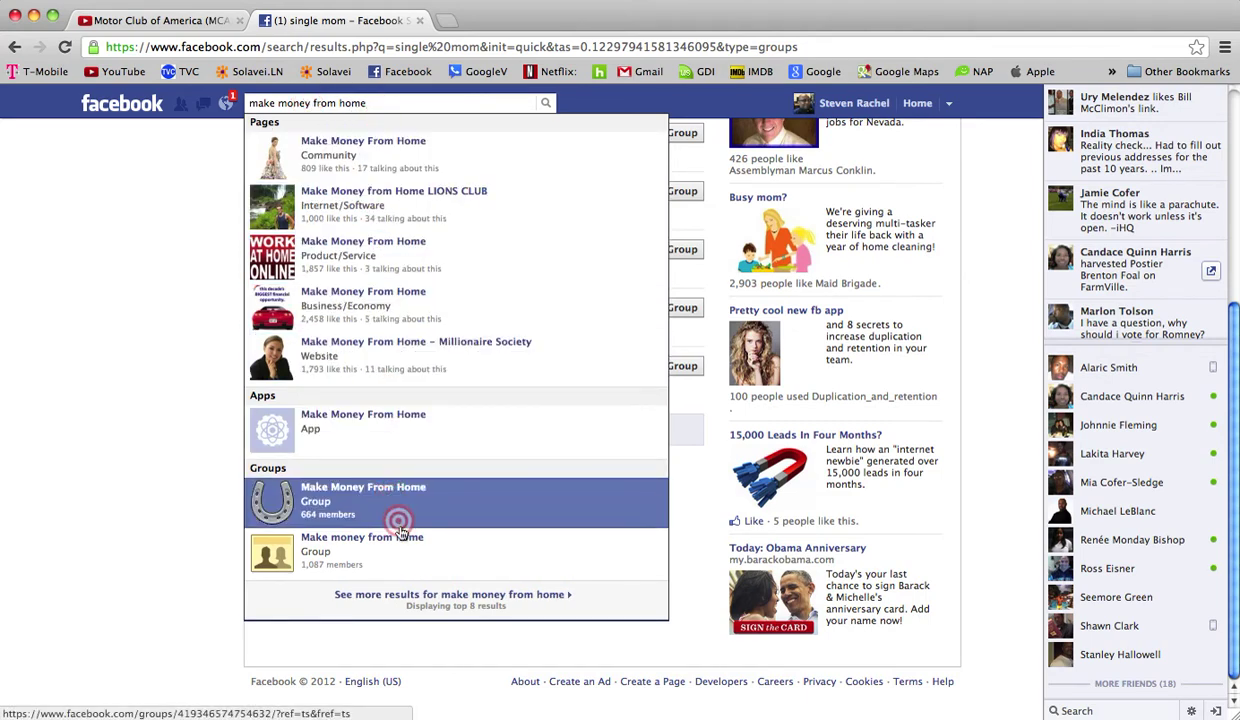
click(413, 599)
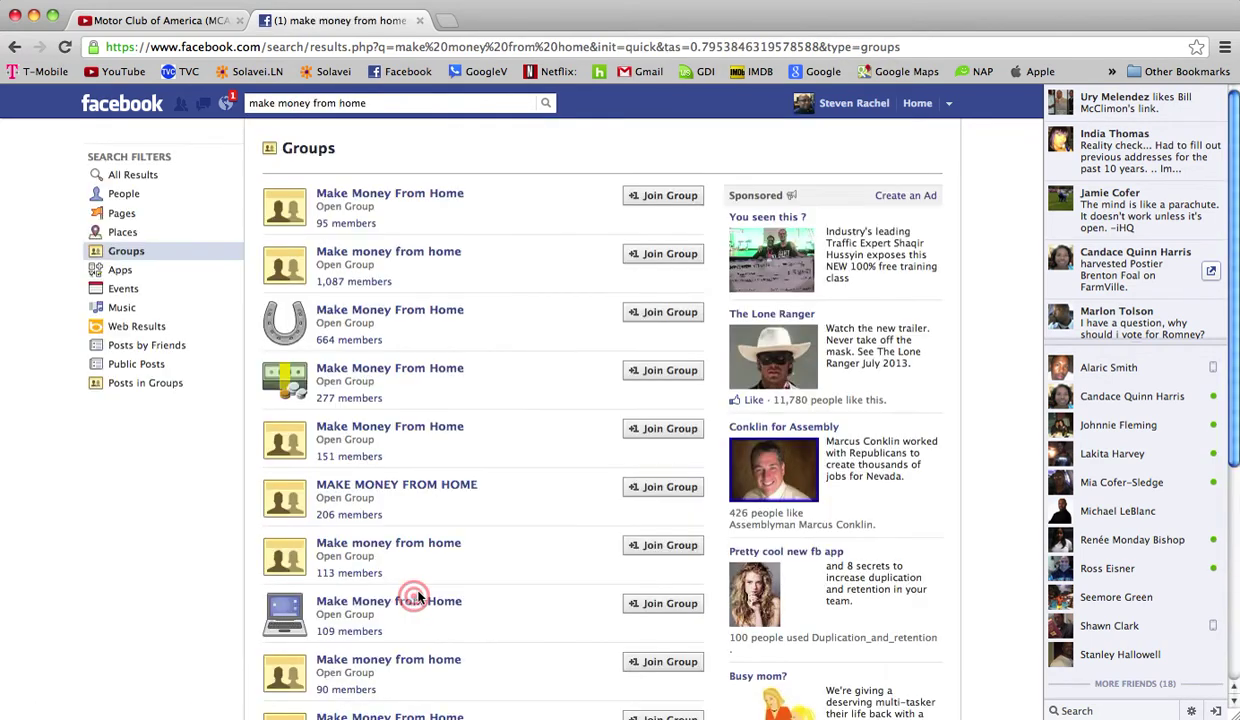
scroll(534, 248, down, 1)
scroll(534, 248, down, 4)
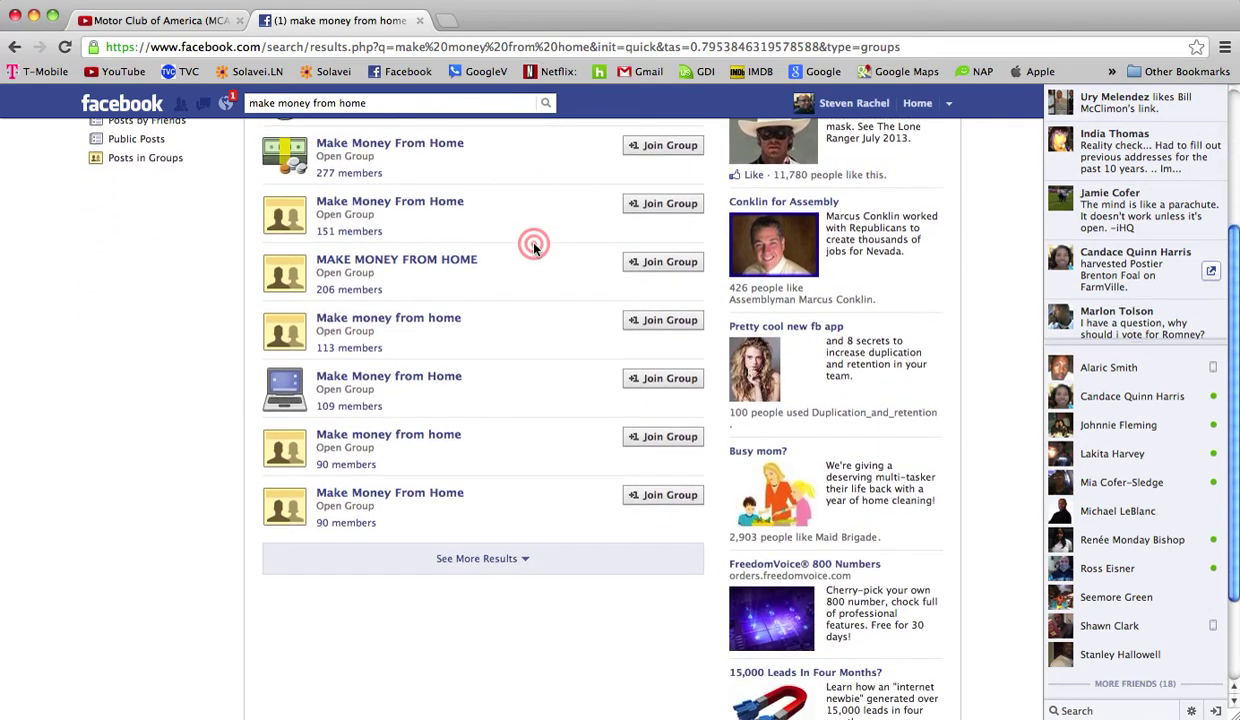
click(511, 570)
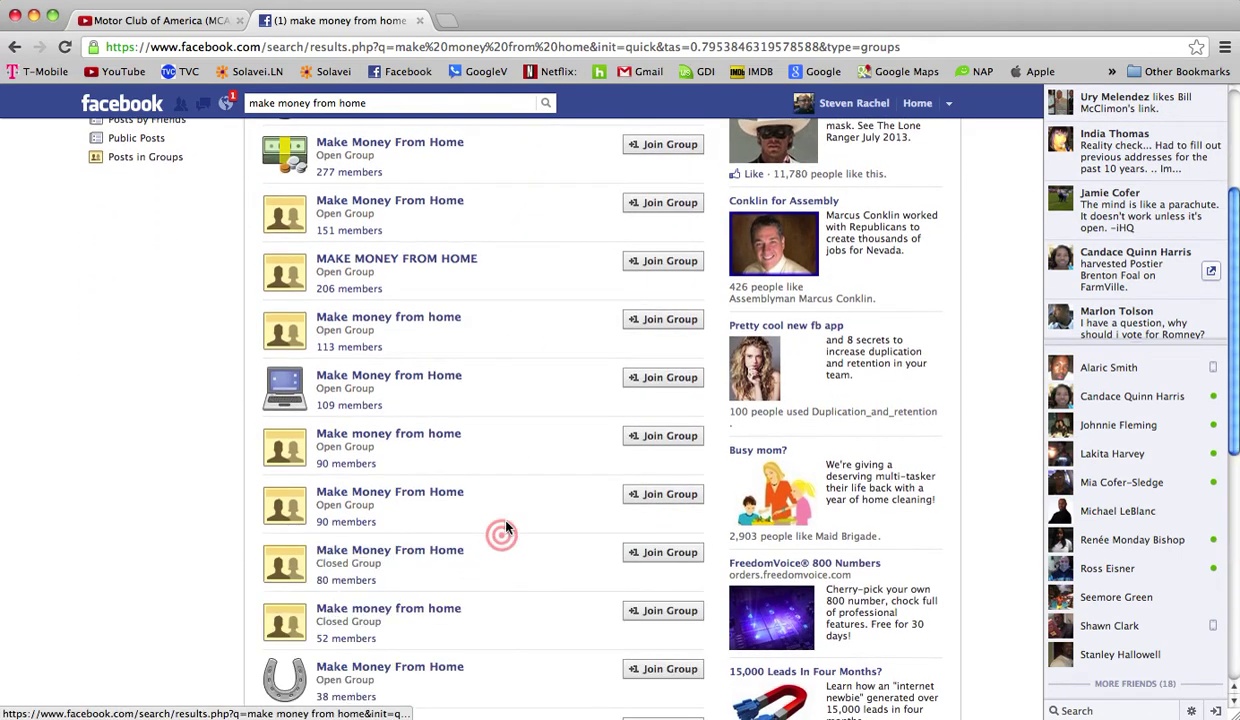
scroll(509, 470, down, 5)
scroll(508, 462, down, 2)
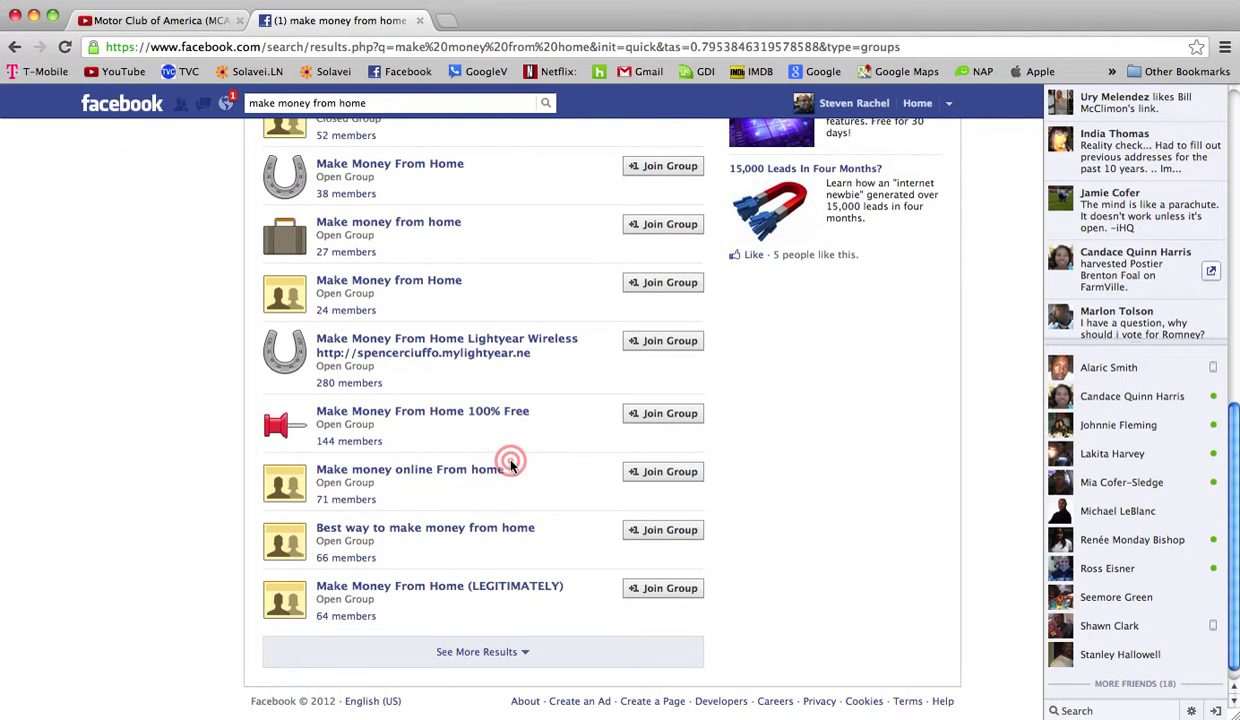
scroll(508, 462, up, 15)
click(326, 103)
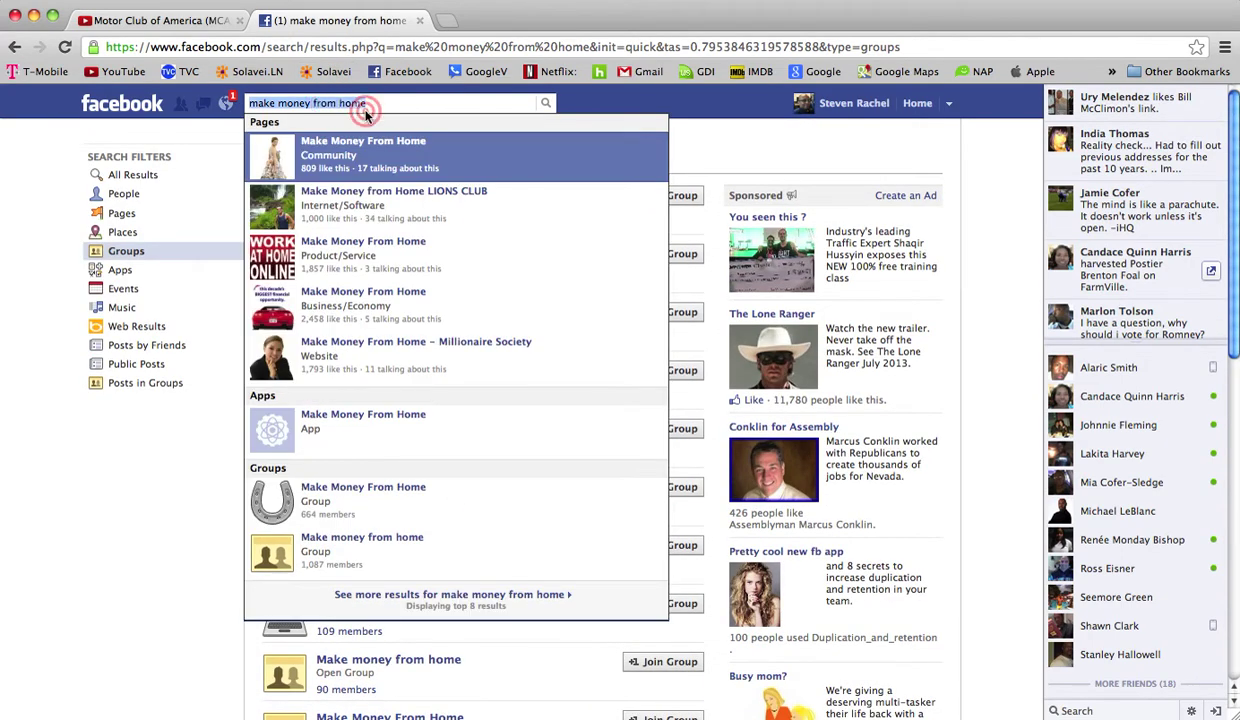
Search groups for 'make money online' and open the 3,002-member Make Money Online group
text(ma)
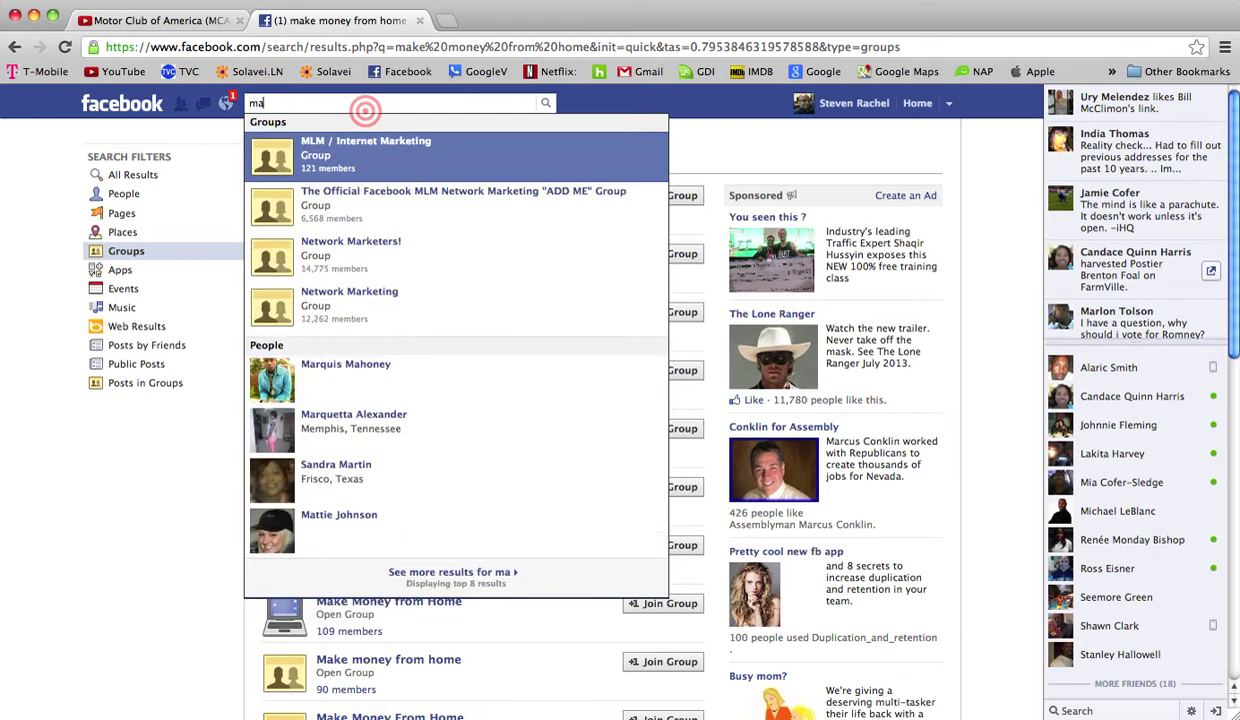
text(ke money online)
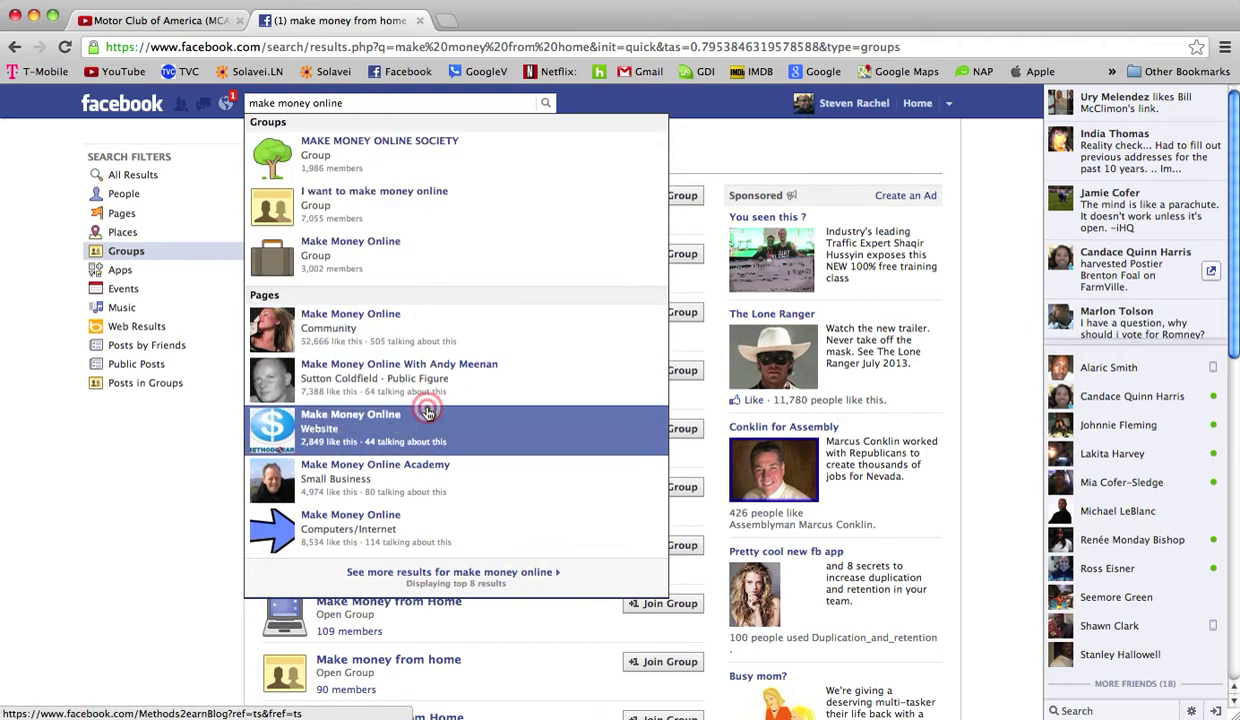
click(418, 587)
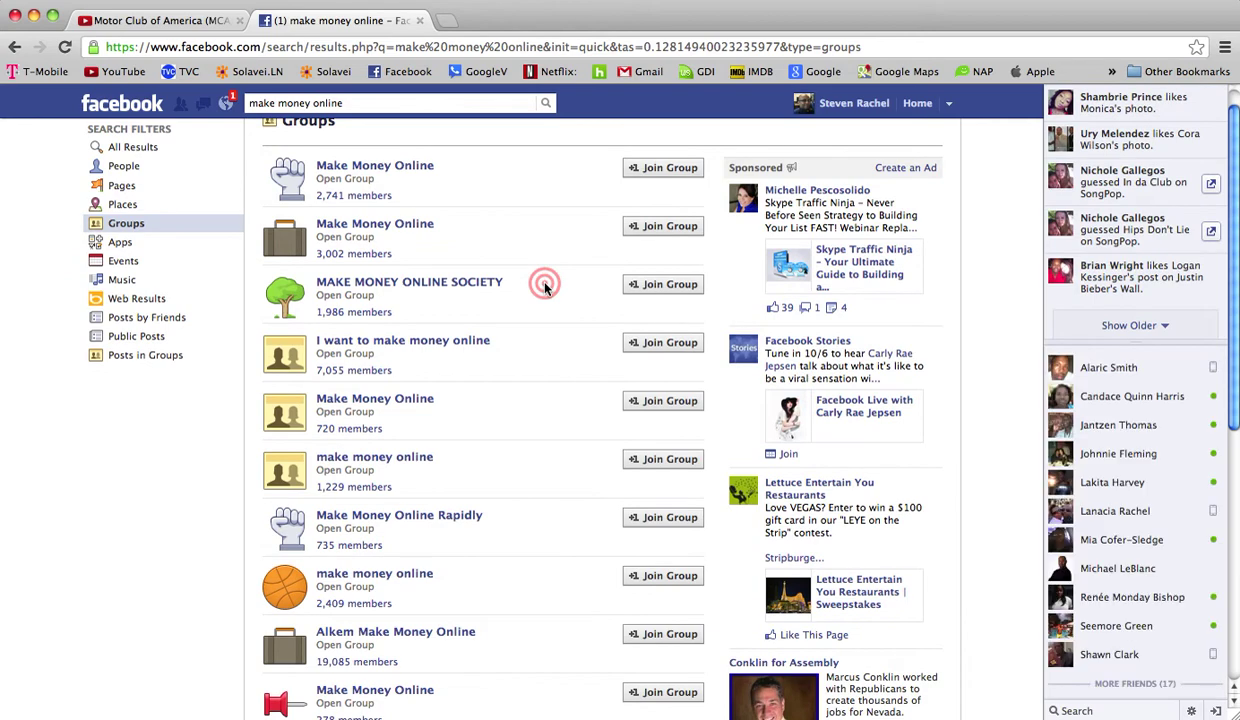
mouse_move(420, 230)
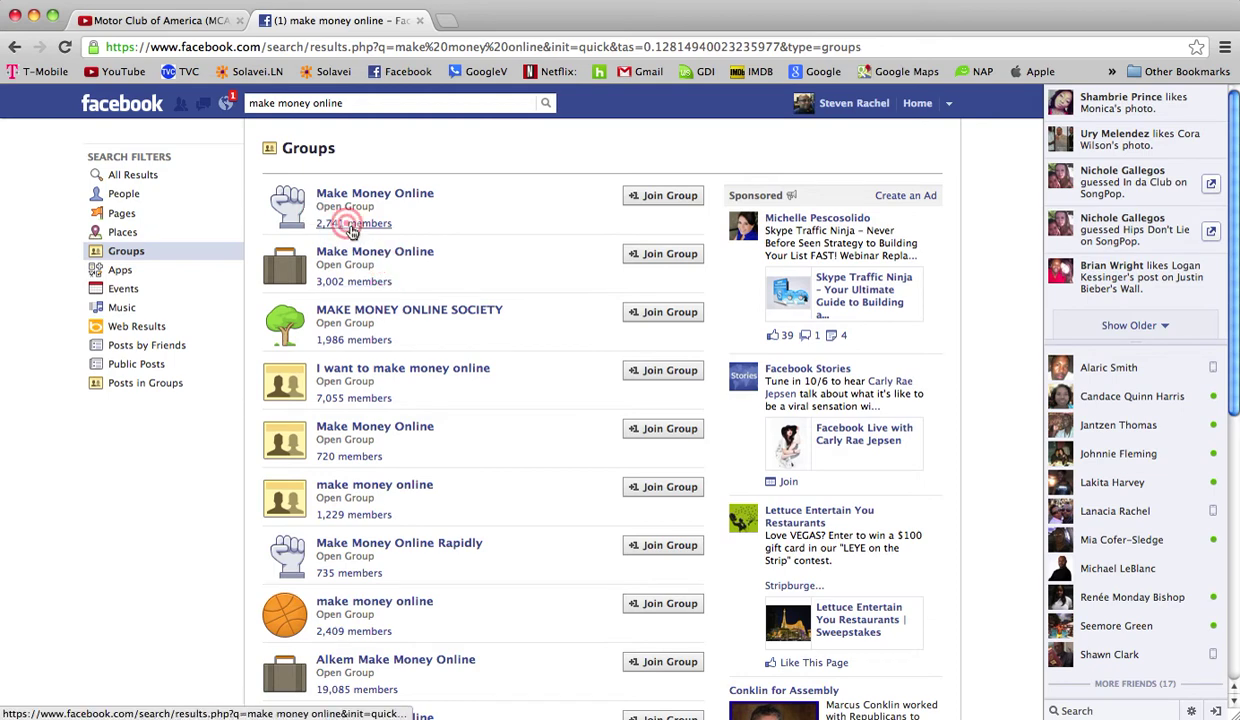
click(355, 257)
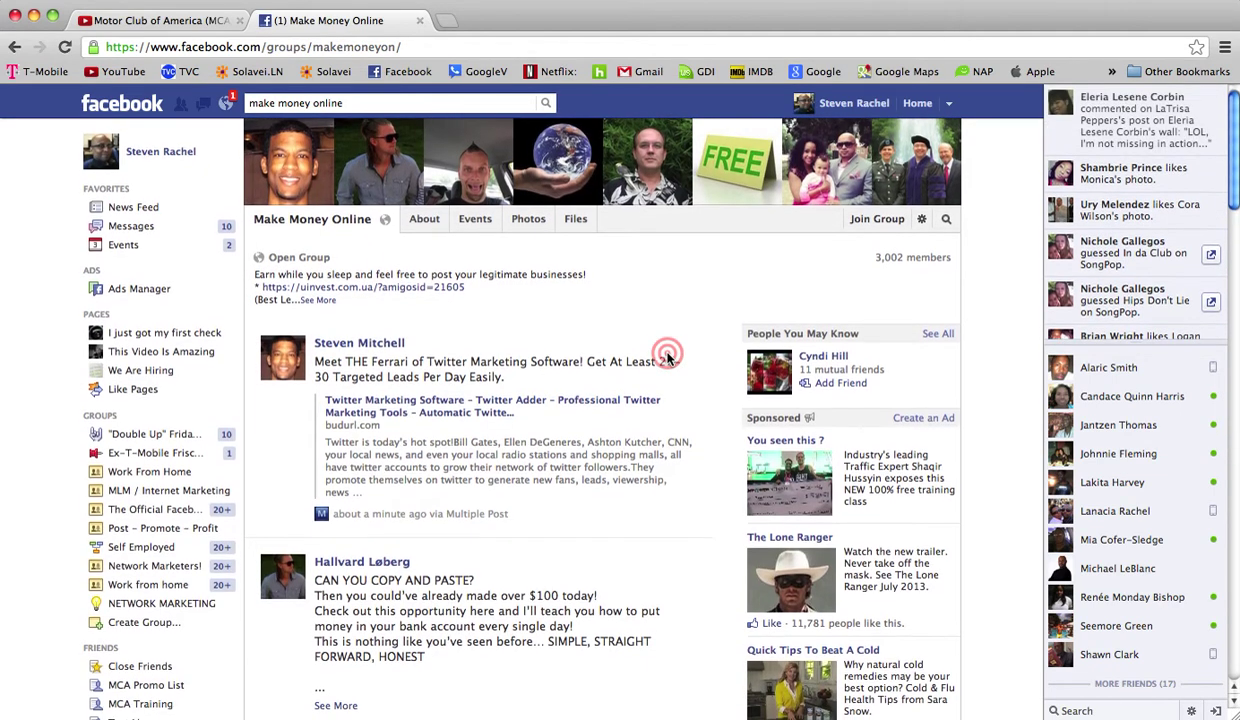
scroll(668, 357, down, 2)
scroll(668, 357, down, 5)
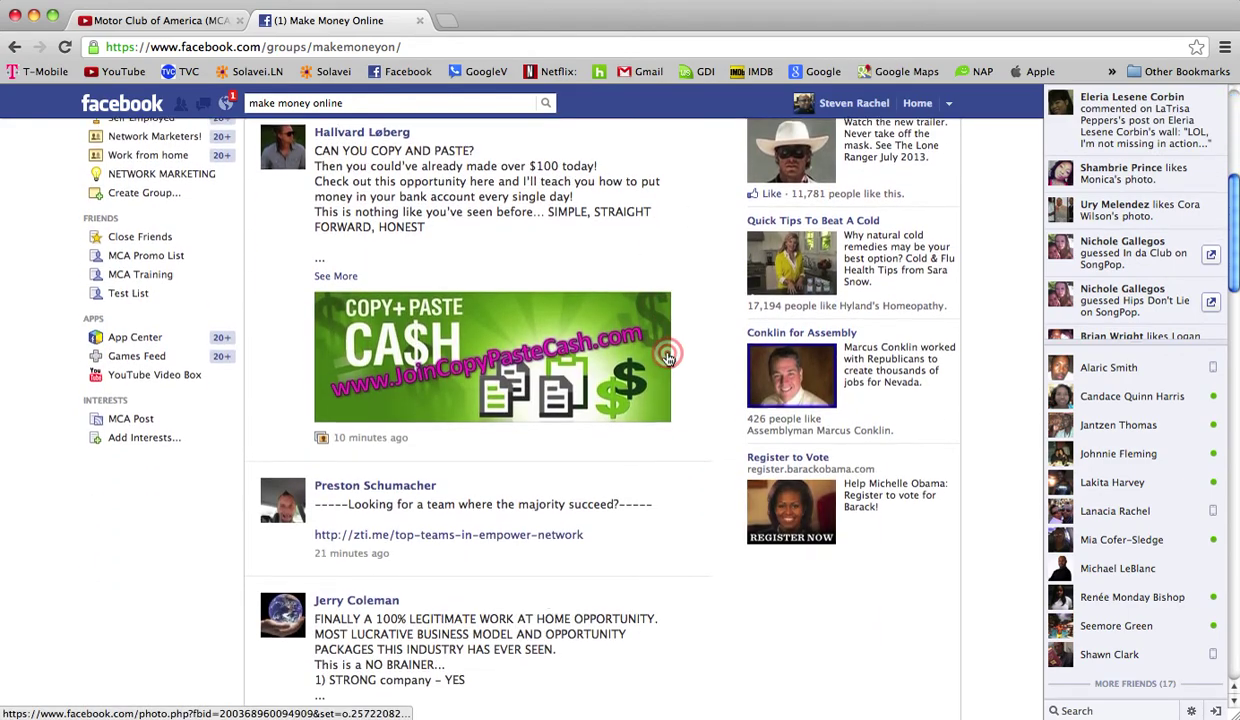
scroll(668, 357, down, 5)
scroll(668, 357, down, 3)
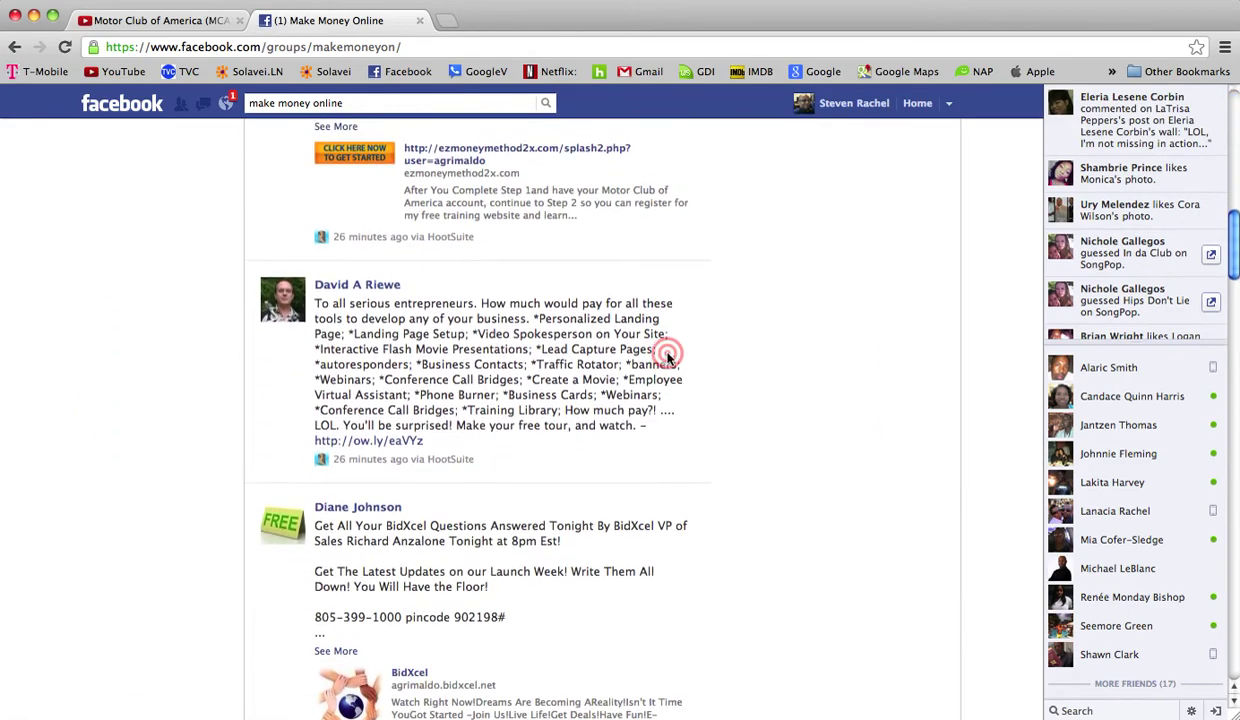
scroll(668, 357, up, 10)
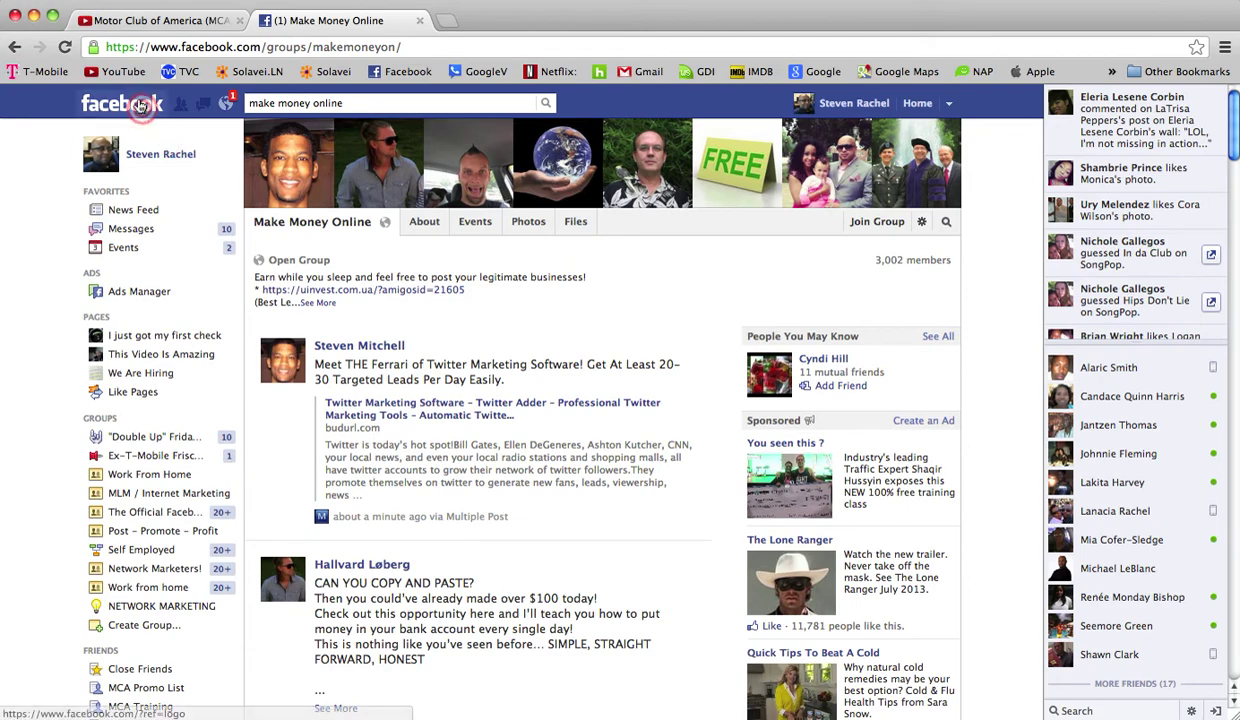
Request to join the Make Money Online group, then open the Work From Home group page
click(15, 47)
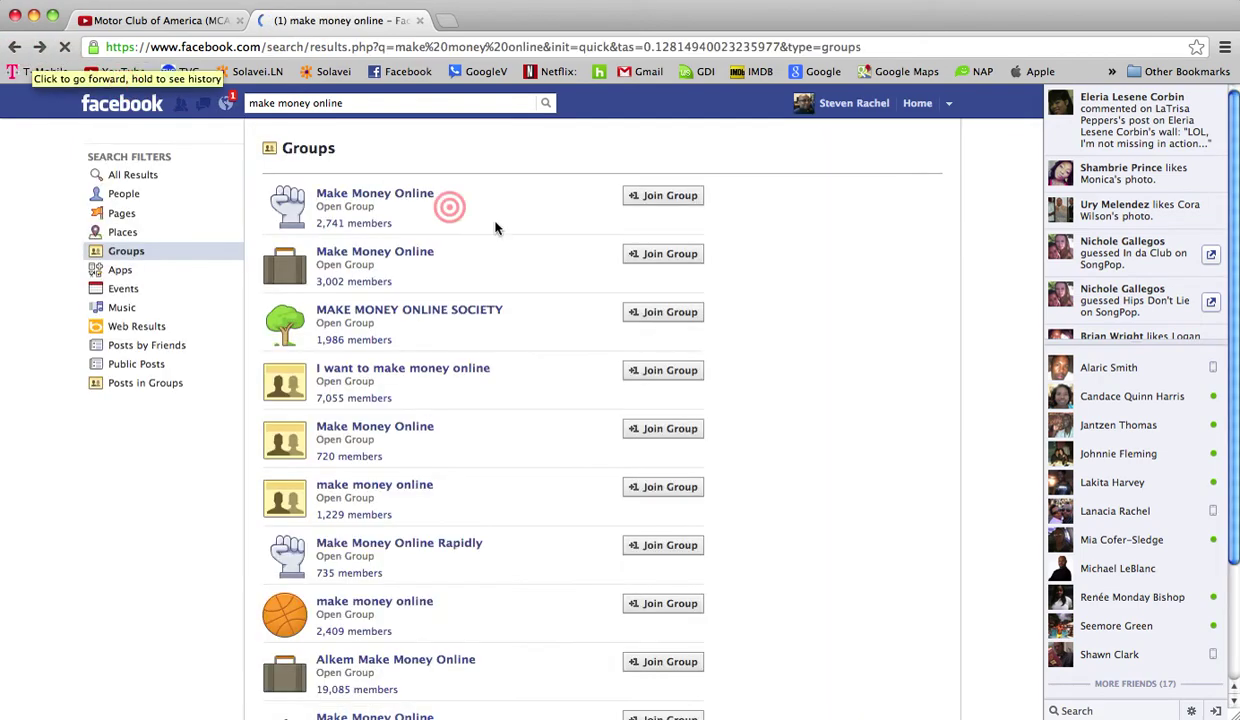
click(660, 255)
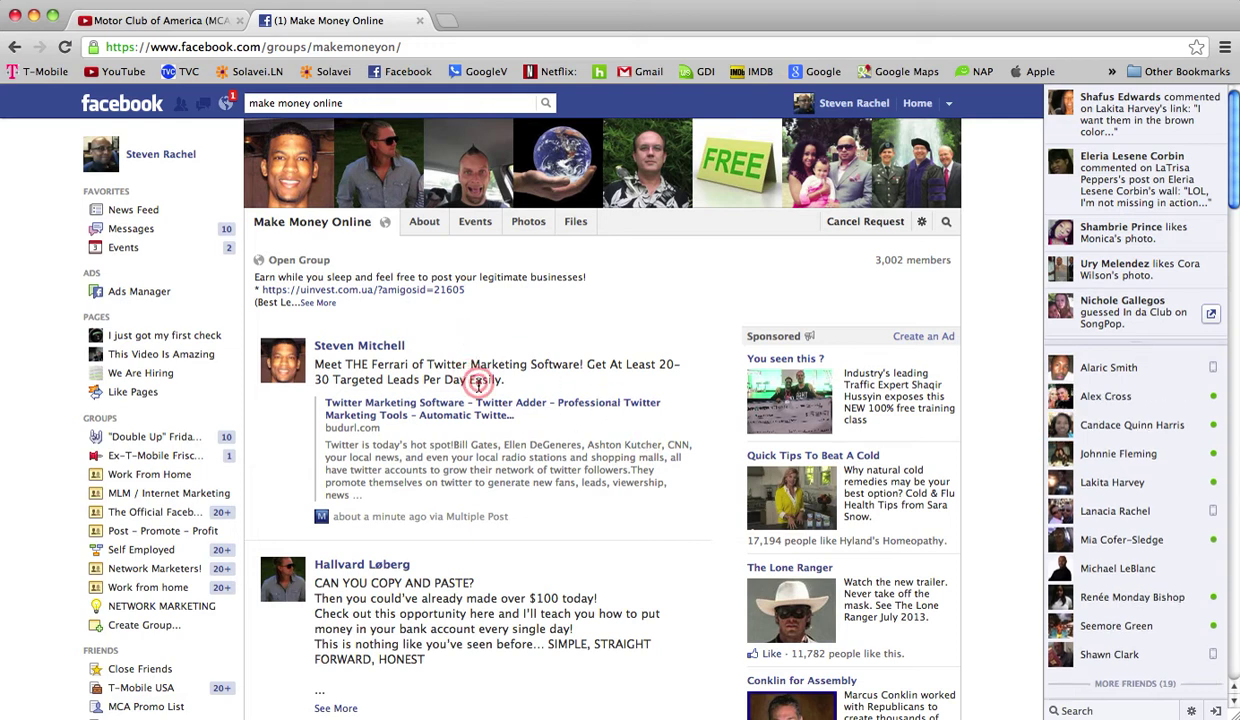
mouse_move(140, 474)
mouse_down()
mouse_move(122, 474)
mouse_move(118, 505)
mouse_move(151, 535)
mouse_move(146, 480)
mouse_up()
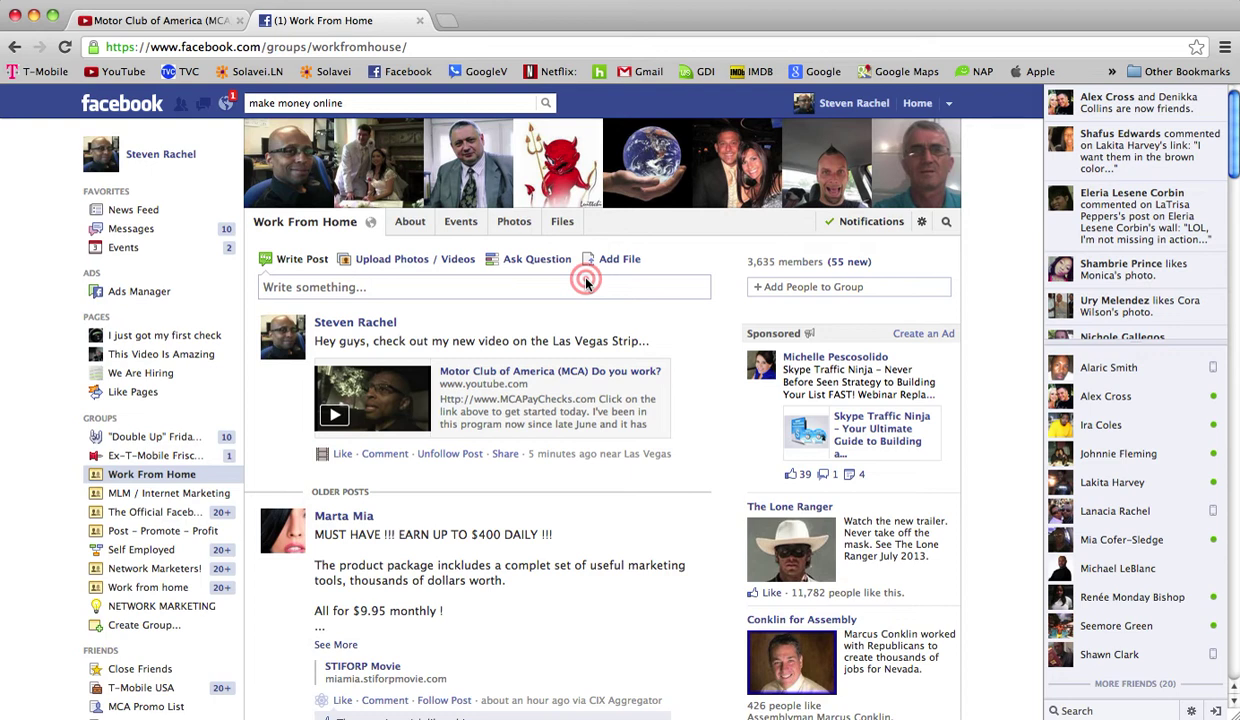
Leave the group page and return to the make money online group results
click(586, 286)
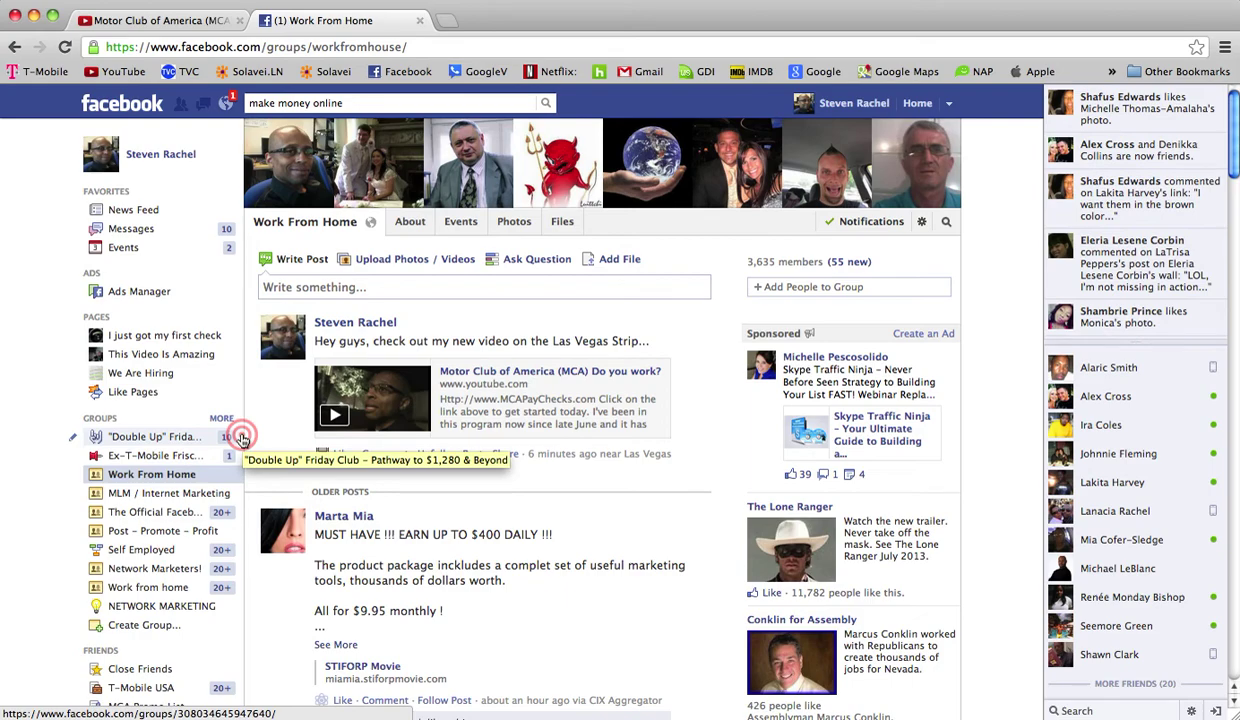
scroll(429, 479, down, 5)
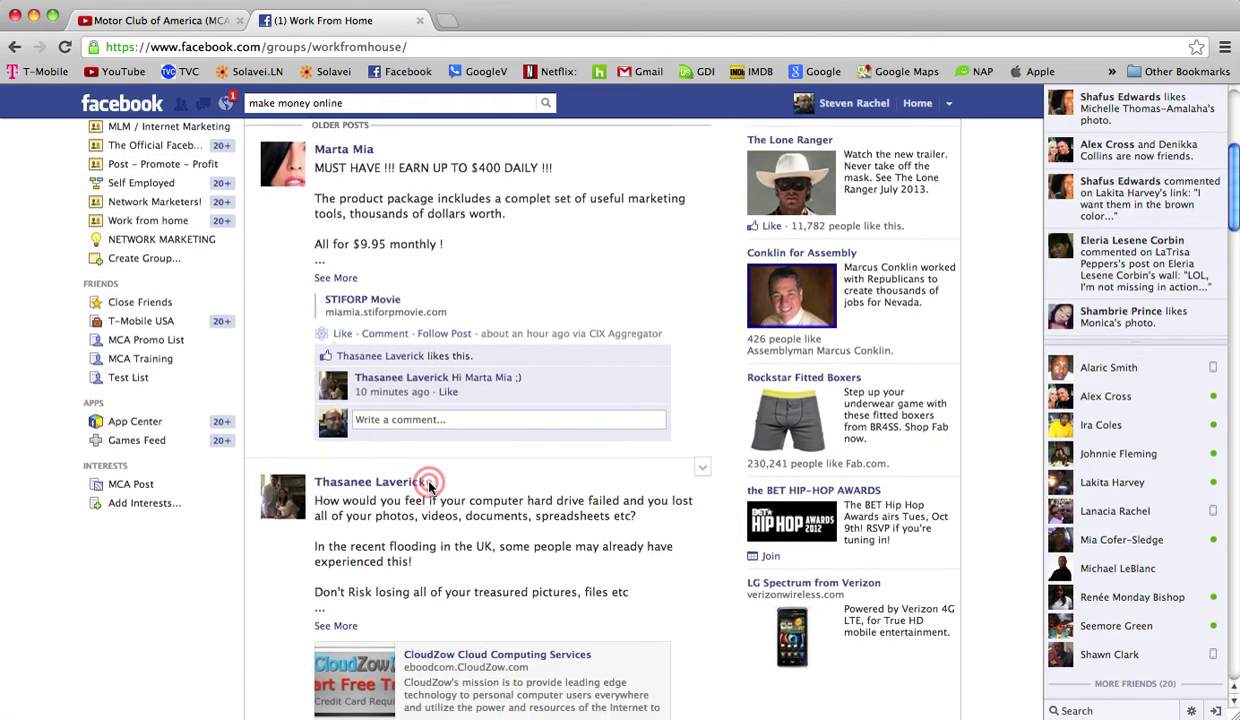
scroll(429, 487, up, 5)
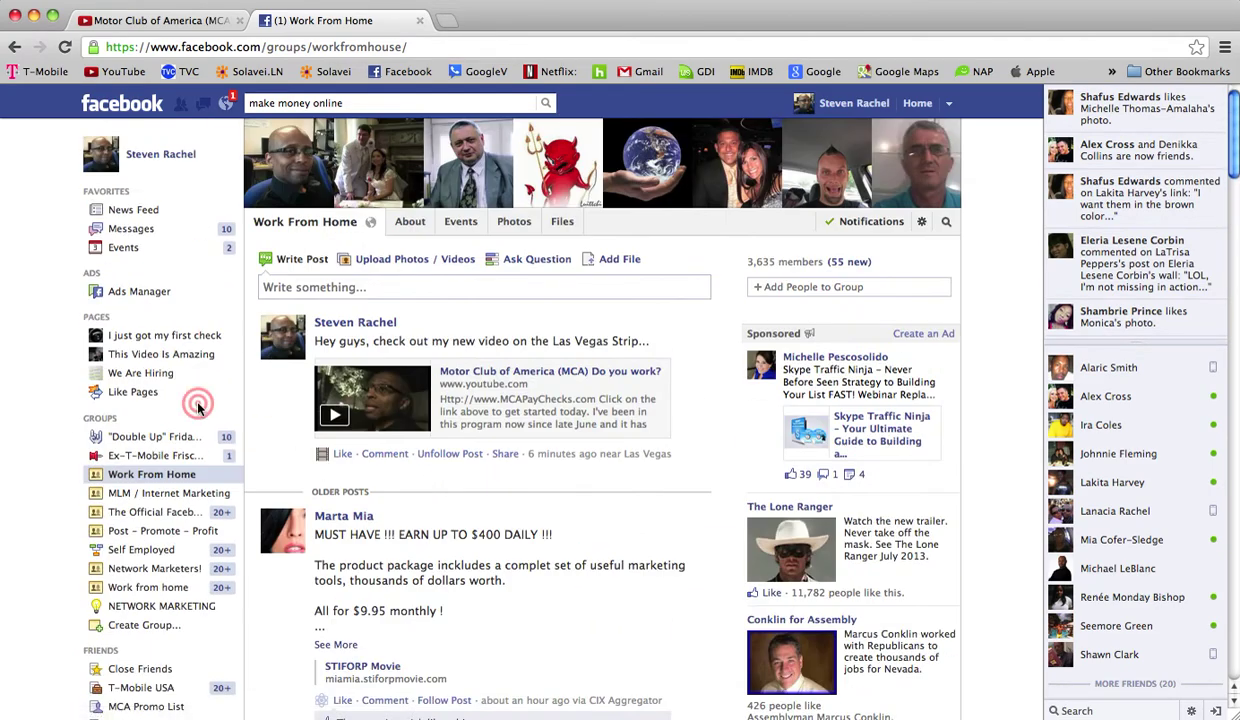
click(16, 48)
click(16, 48)
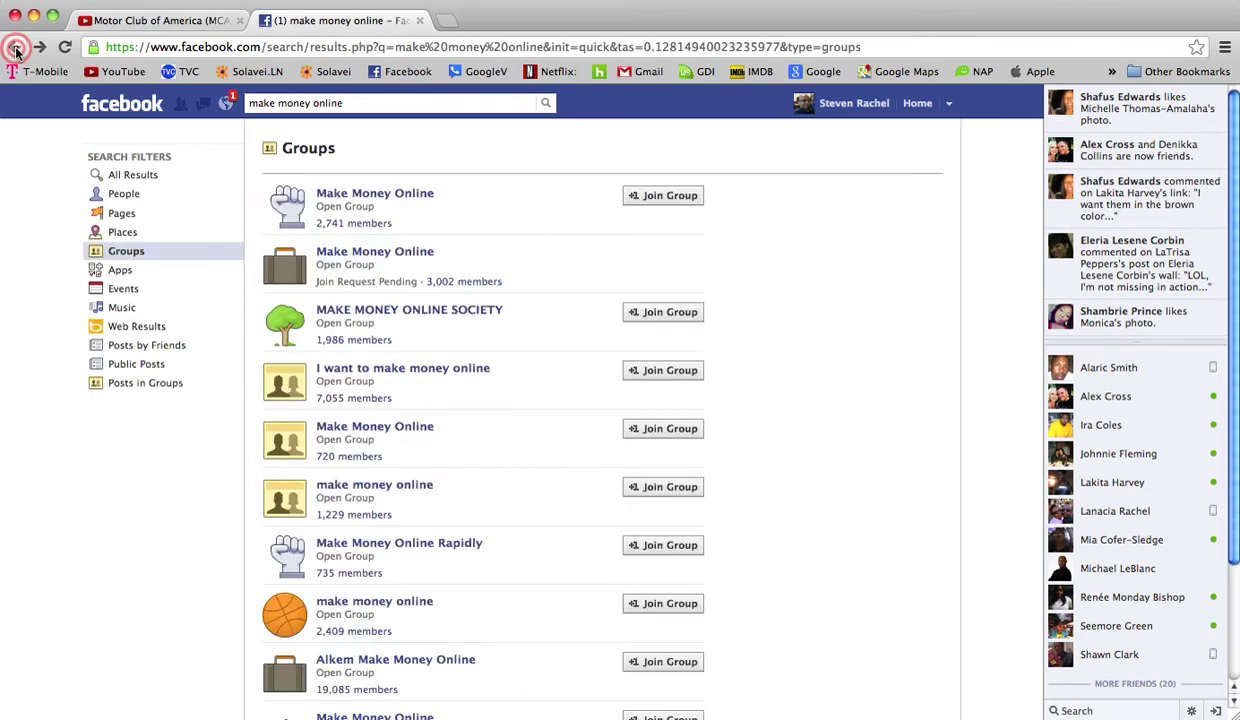
click(533, 249)
click(567, 266)
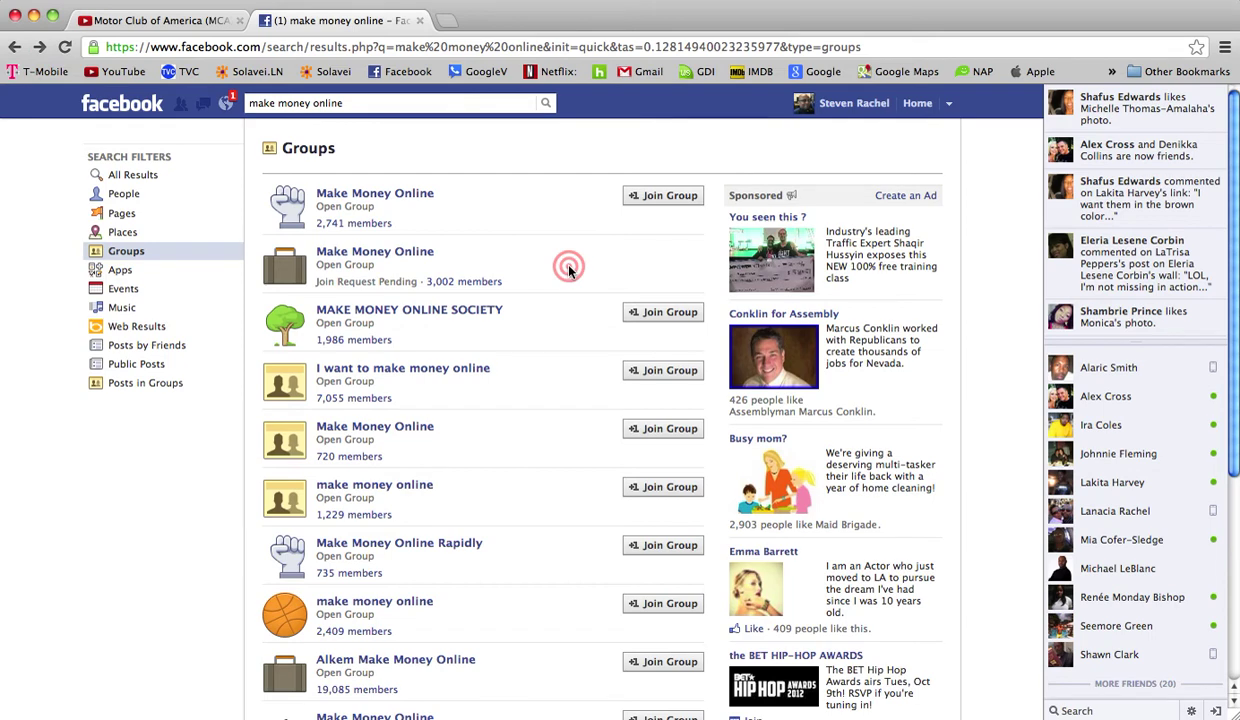
Load more make money online groups, with Make Money Online's join request still pending
scroll(568, 268, down, 5)
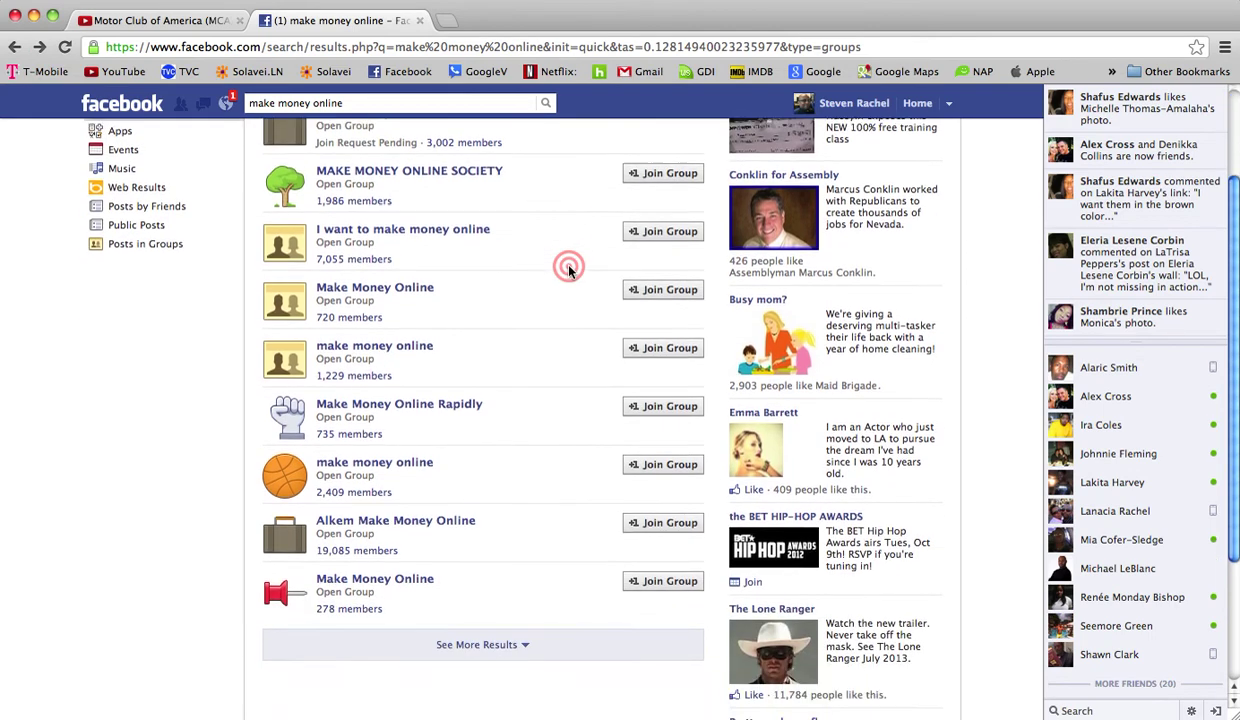
click(505, 456)
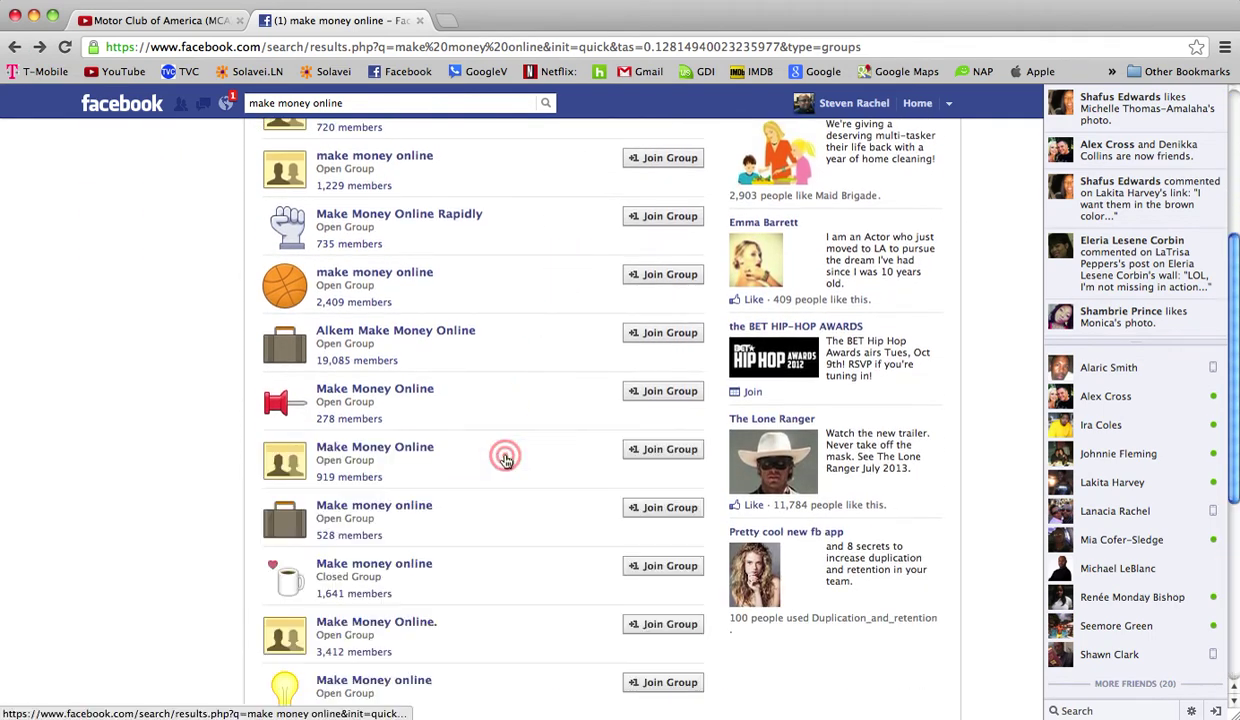
scroll(505, 458, down, 5)
scroll(505, 458, down, 1)
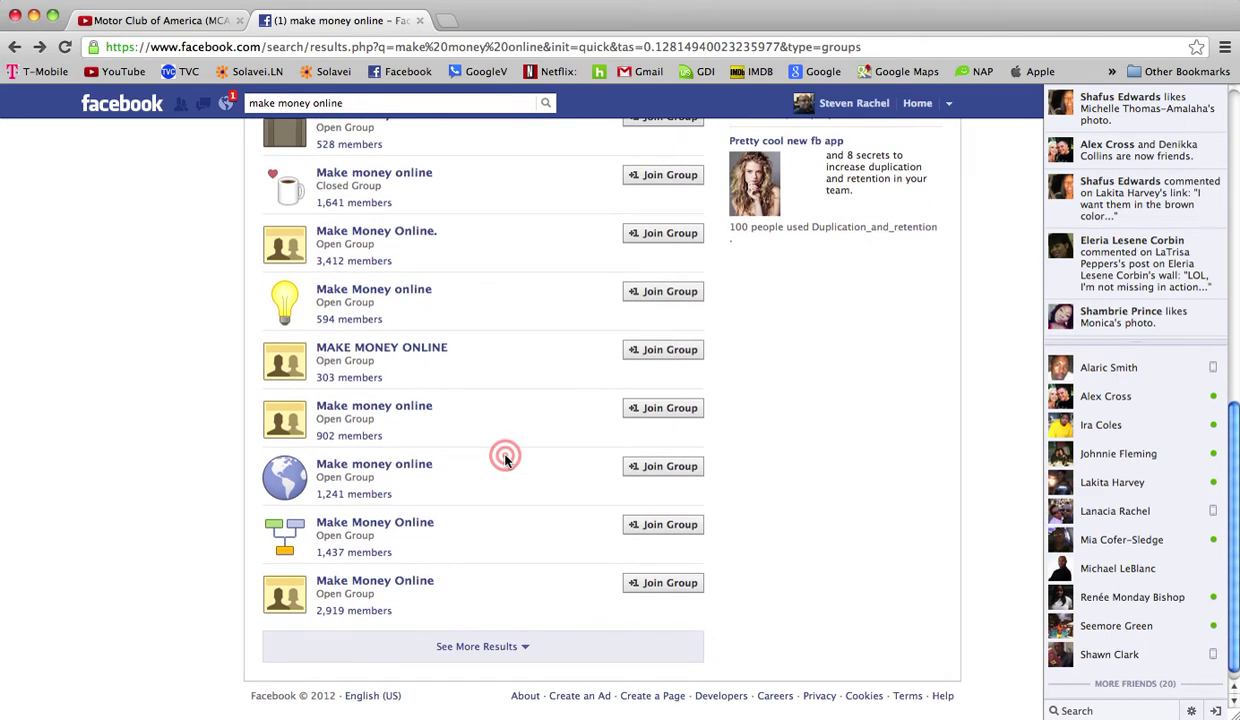
scroll(505, 458, up, 13)
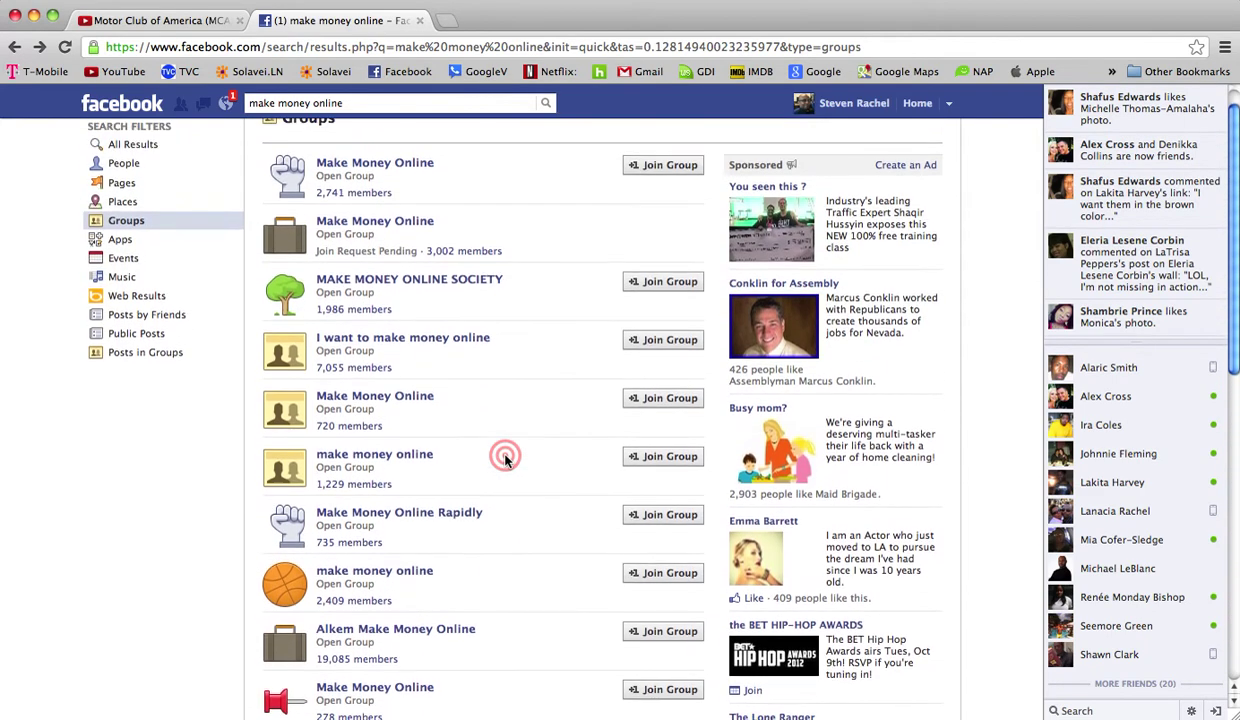
Visit the profile page, then return to the News Feed
click(858, 110)
click(920, 112)
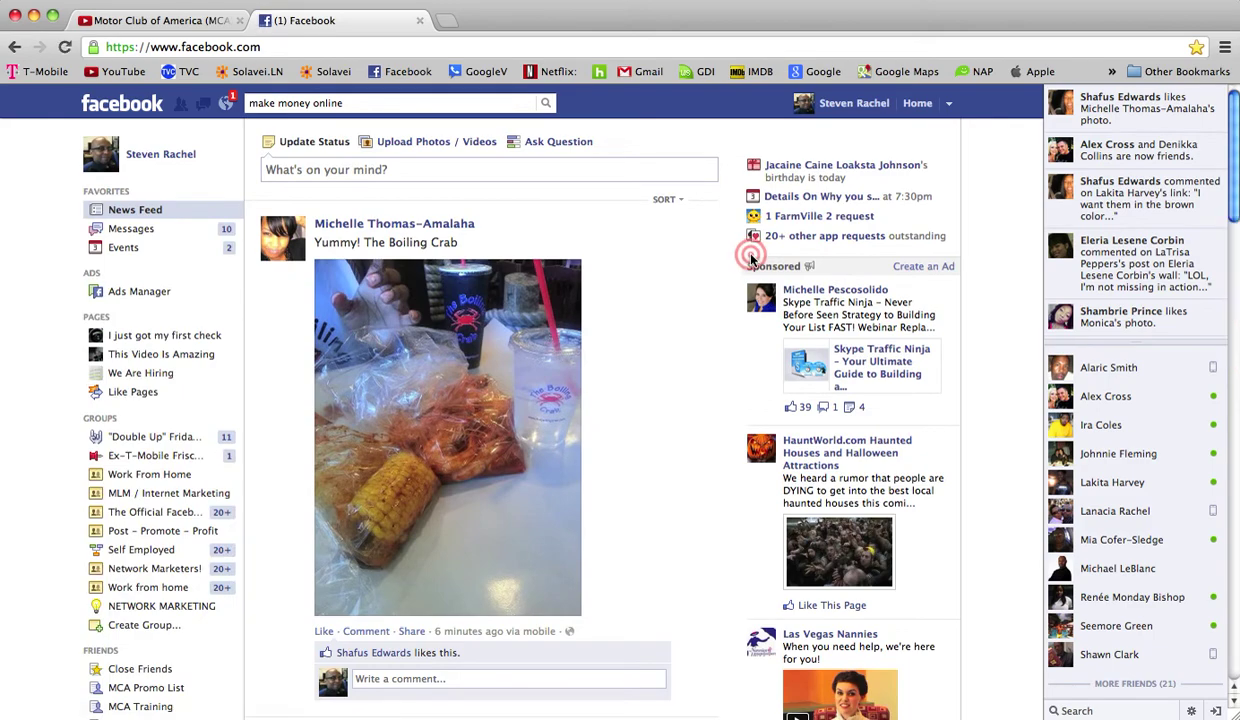
scroll(751, 258, down, 5)
scroll(751, 258, down, 4)
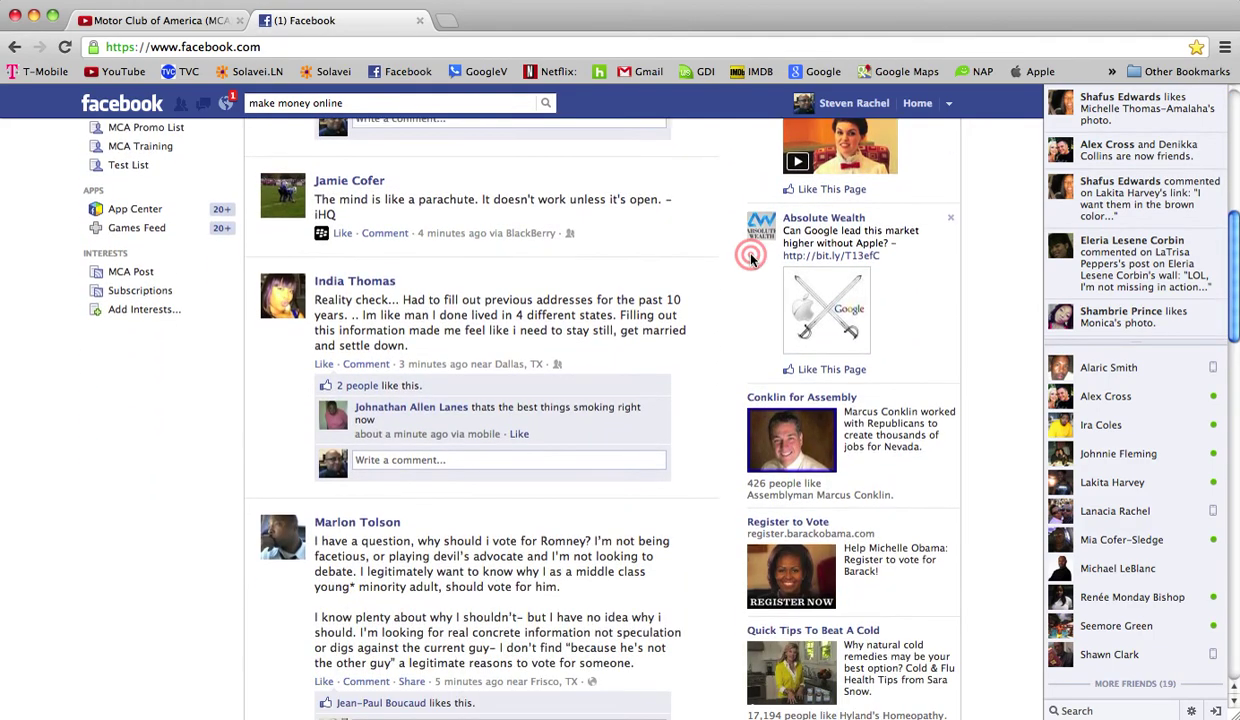
scroll(751, 258, down, 2)
Log out of Facebook from the account options menu
scroll(751, 258, up, 12)
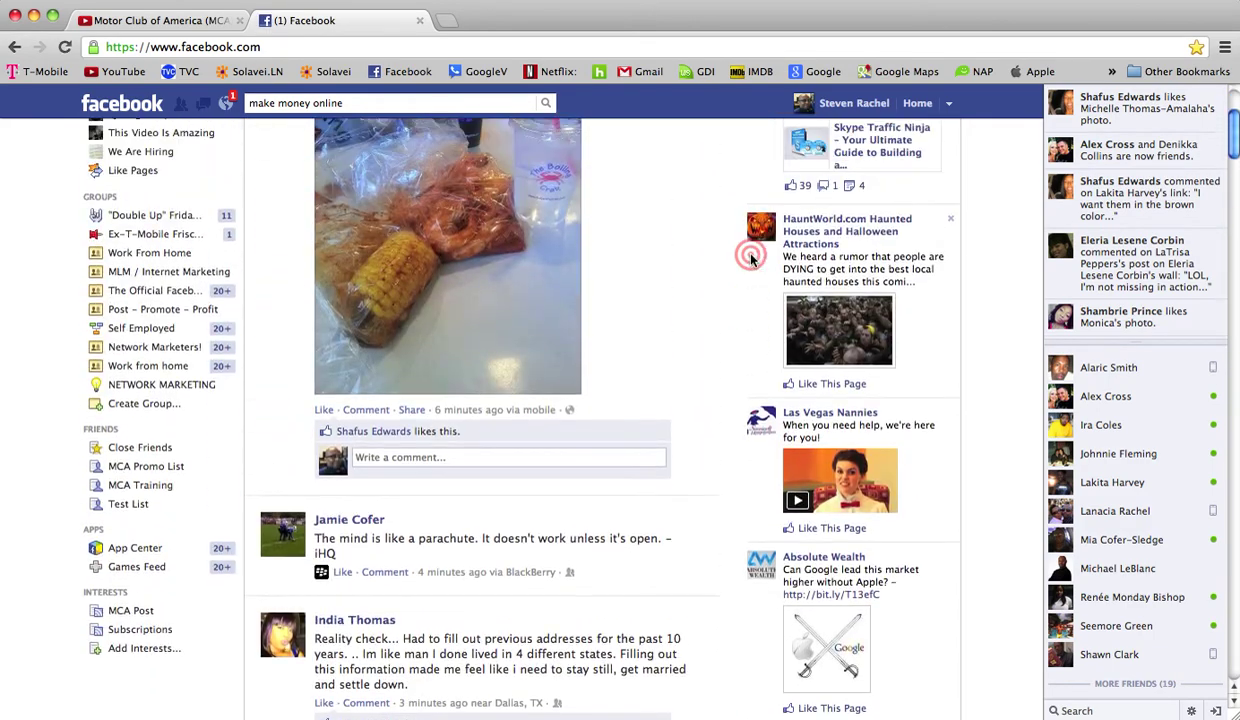
click(949, 103)
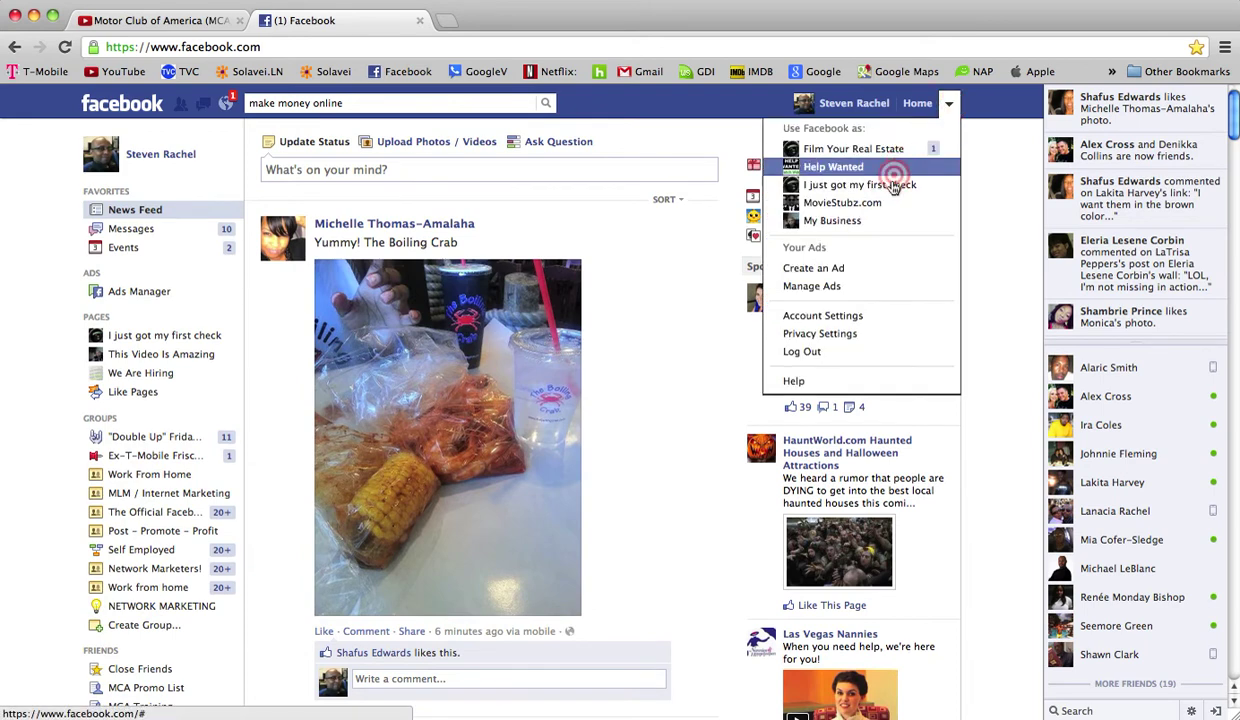
click(854, 353)
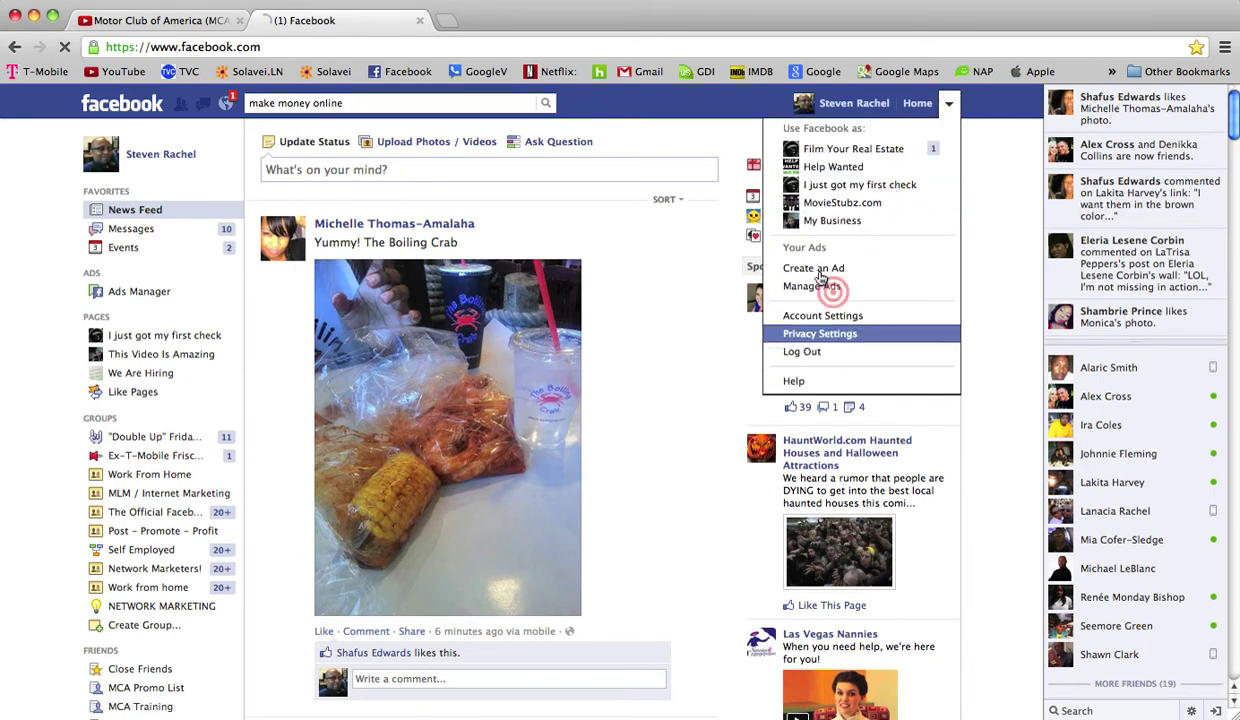